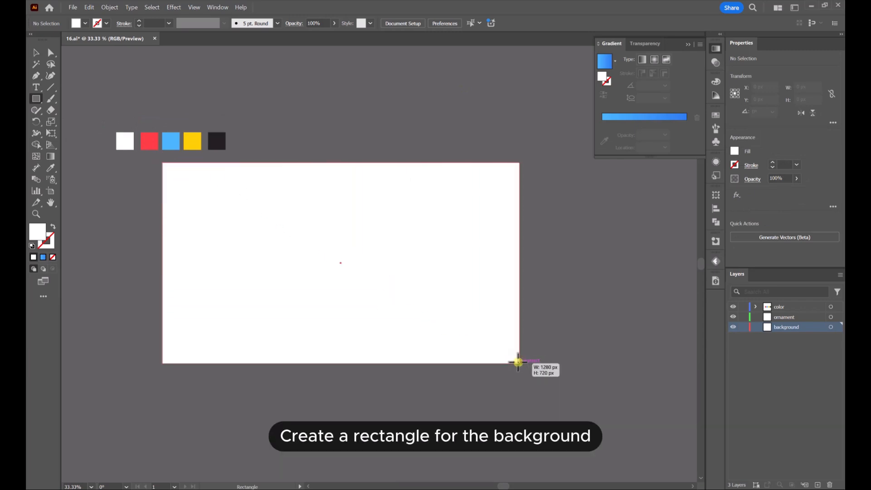
Fill the background rectangle with the palette's light blue and draw a Pen path along its lower-left to upper-right diagonal, extending past both corners.
{"action": "left_click", "coordinate": [51, 169]}
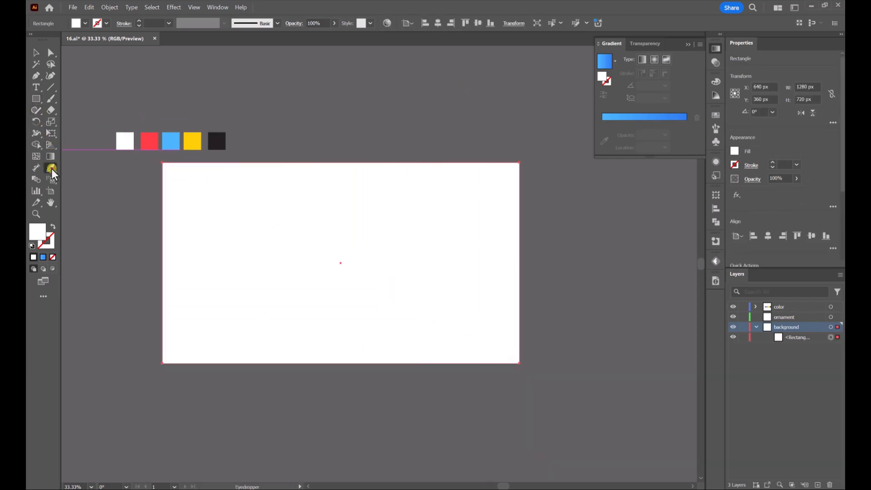
{"action": "left_click", "coordinate": [166, 139]}
{"action": "left_click", "coordinate": [37, 76]}
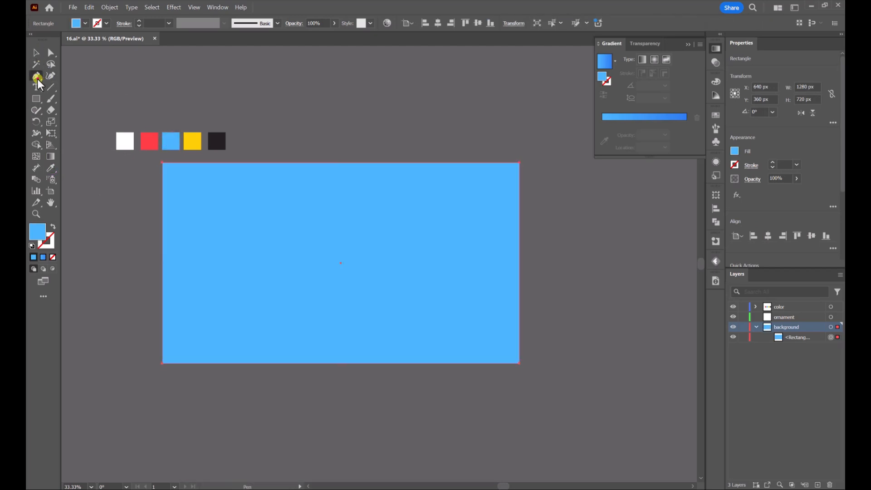
{"action": "left_click", "coordinate": [146, 391]}
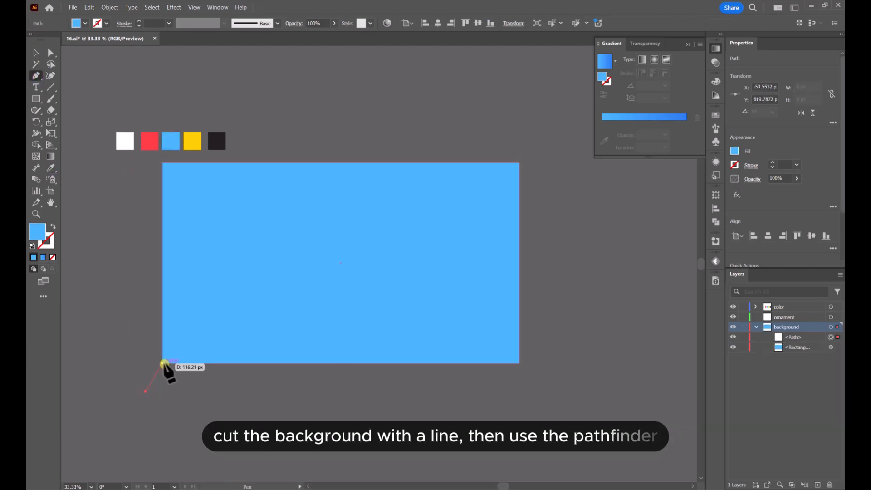
{"action": "left_click", "coordinate": [164, 364]}
{"action": "left_click", "coordinate": [519, 164]}
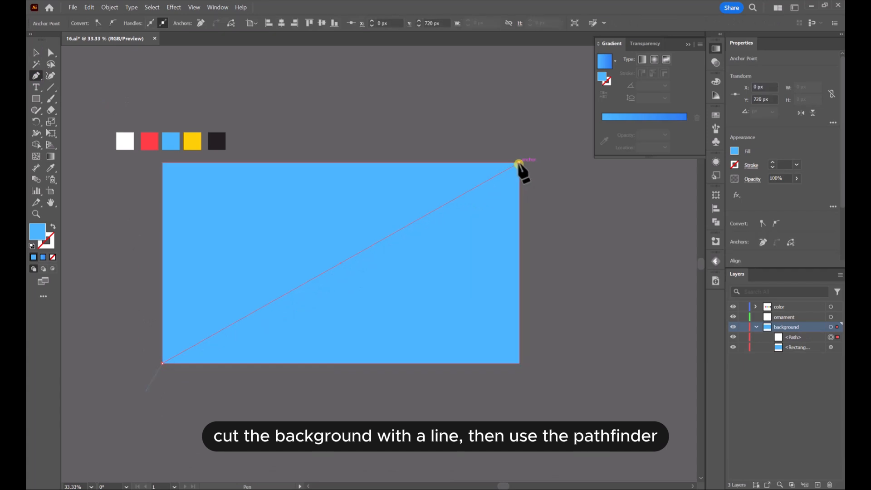
{"action": "left_click", "coordinate": [539, 150]}
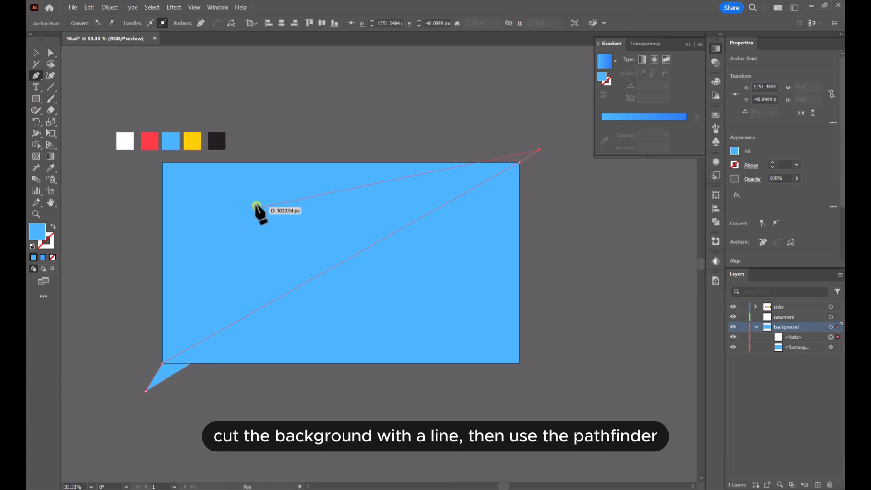
Divide the background rectangle along the diagonal path with Pathfinder and ungroup the resulting pieces.
{"action": "left_click", "coordinate": [38, 54]}
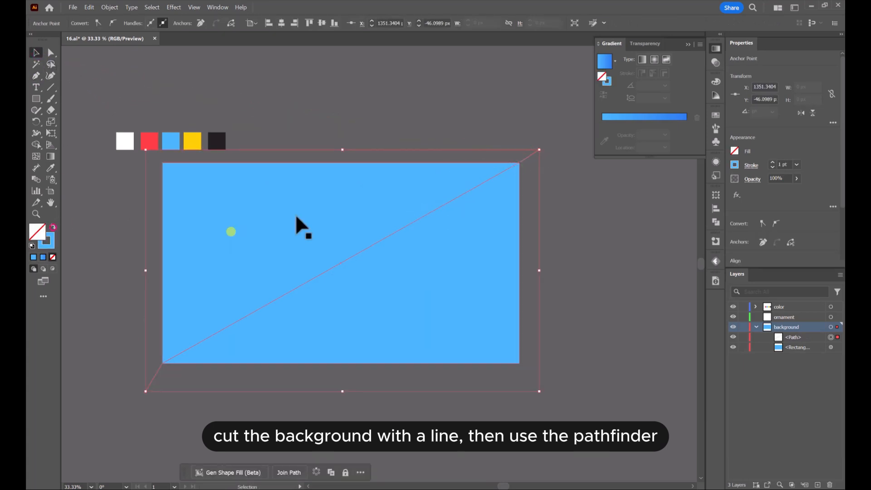
{"action": "mouse_move", "coordinate": [403, 118]}
{"action": "left_mouse_down"}
{"action": "mouse_move", "coordinate": [541, 301]}
{"action": "mouse_move", "coordinate": [549, 287]}
{"action": "left_mouse_up"}
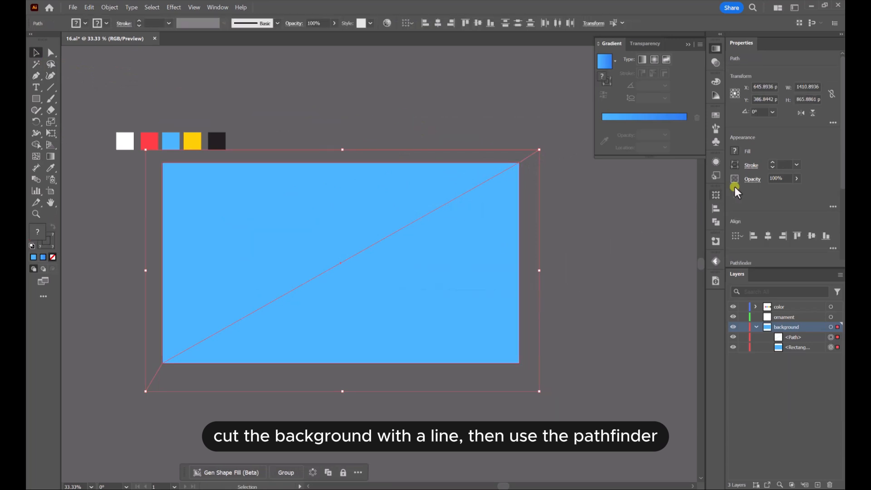
{"action": "left_click", "coordinate": [716, 222]}
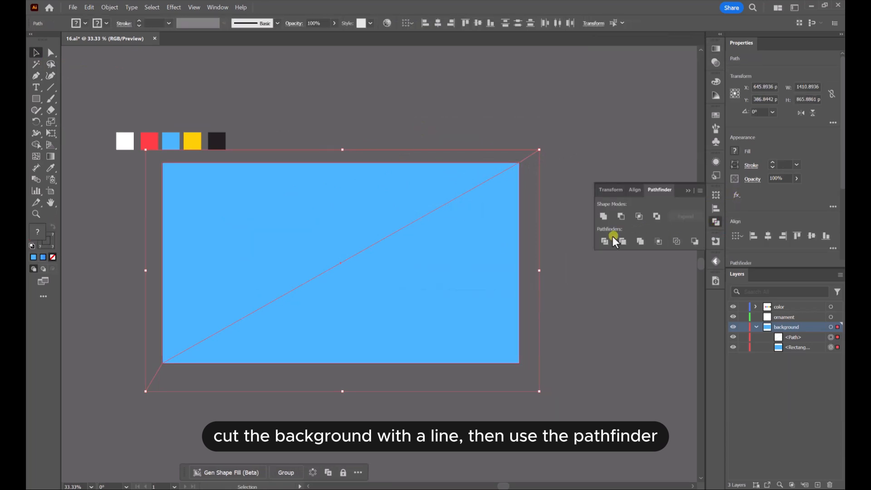
{"action": "left_click", "coordinate": [606, 241]}
{"action": "left_click", "coordinate": [488, 130]}
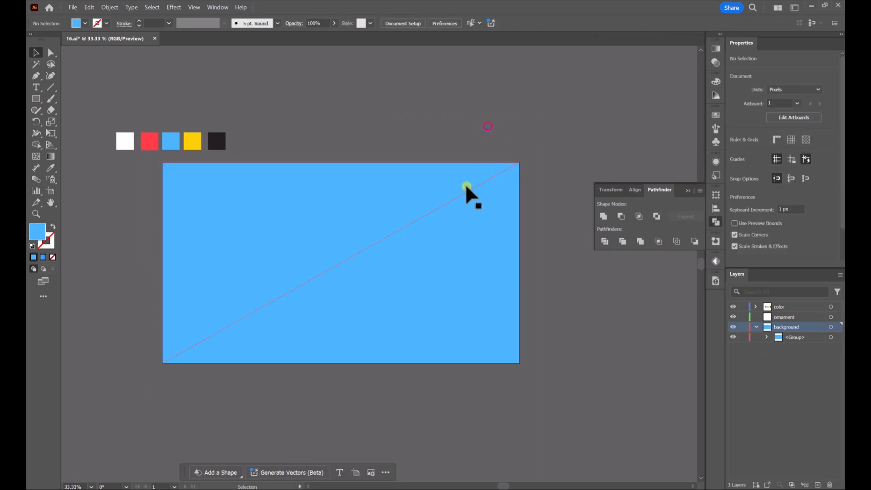
{"action": "left_click", "coordinate": [458, 199]}
{"action": "right_click", "coordinate": [458, 200]}
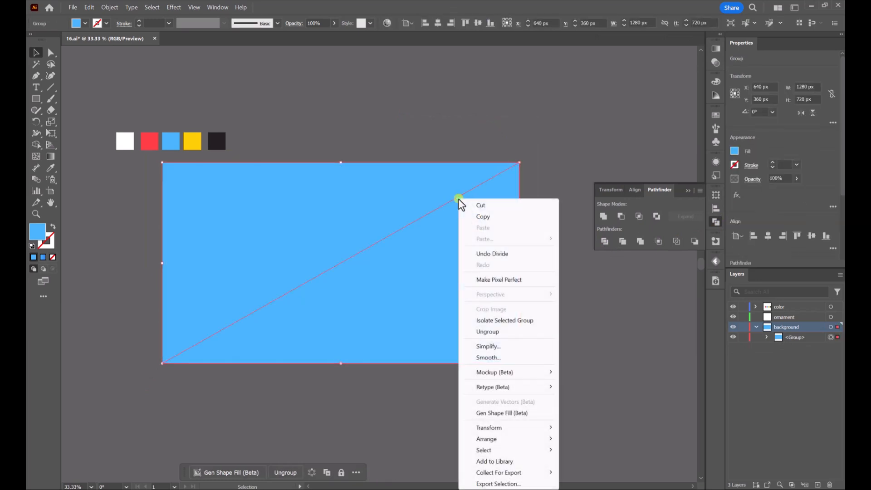
{"action": "left_click", "coordinate": [491, 332]}
{"action": "left_click", "coordinate": [467, 136]}
Apply the blue linear gradient to the upper-left background triangle and copy that fill to the lower-right triangle.
{"action": "left_click", "coordinate": [414, 190]}
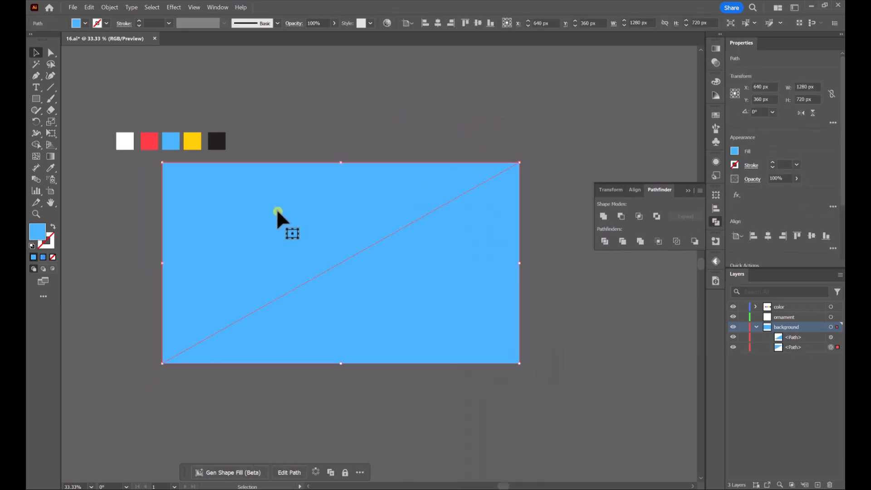
{"action": "left_click", "coordinate": [43, 257]}
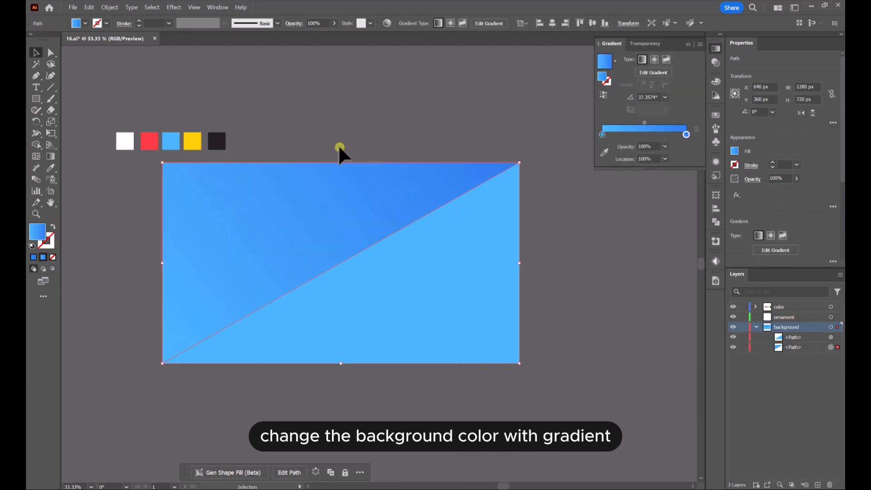
{"action": "left_click", "coordinate": [541, 129]}
{"action": "left_click", "coordinate": [500, 241]}
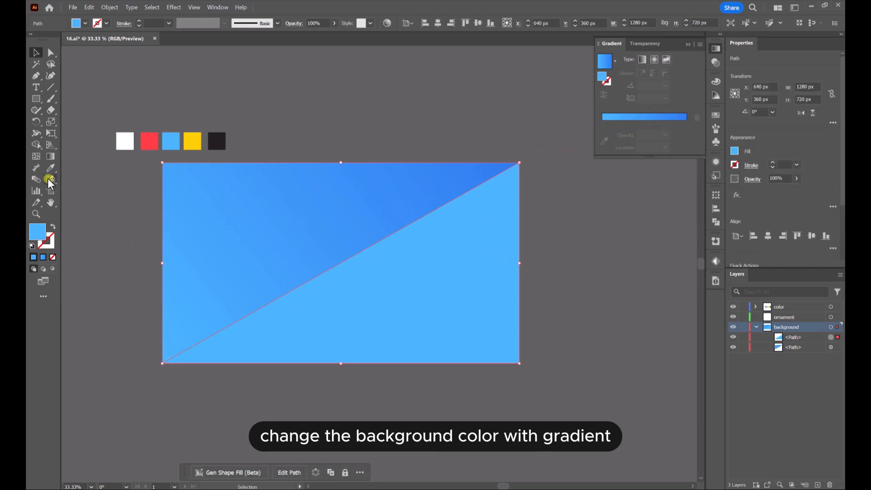
{"action": "left_click", "coordinate": [51, 168]}
{"action": "left_click", "coordinate": [276, 181]}
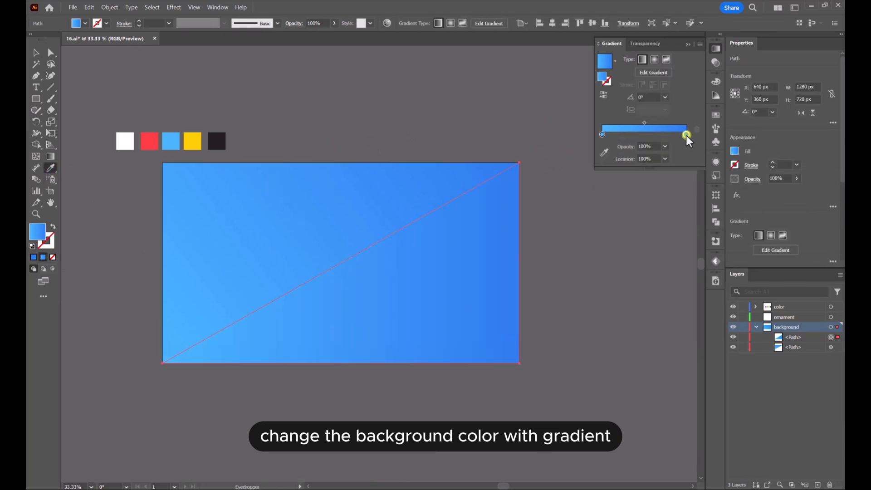
Set both color stops of the lower-right triangle's gradient to the palette's red.
{"action": "left_click", "coordinate": [603, 155]}
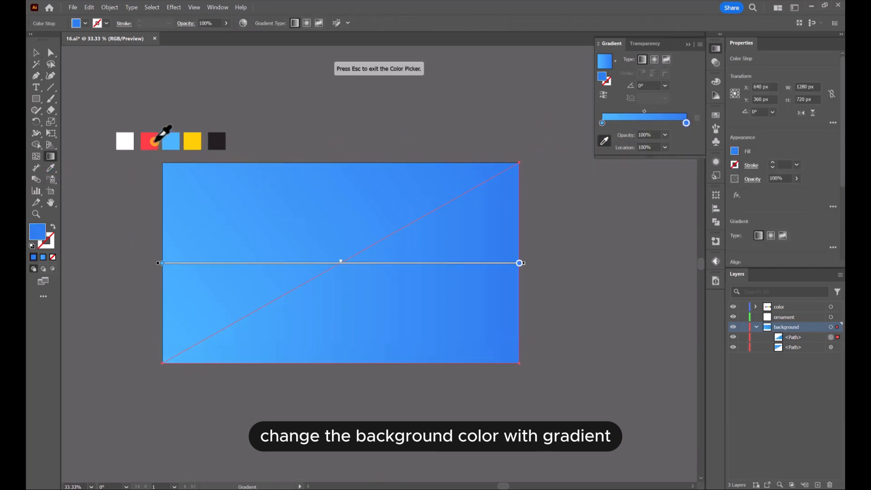
{"action": "left_click", "coordinate": [154, 141]}
{"action": "left_click", "coordinate": [603, 123]}
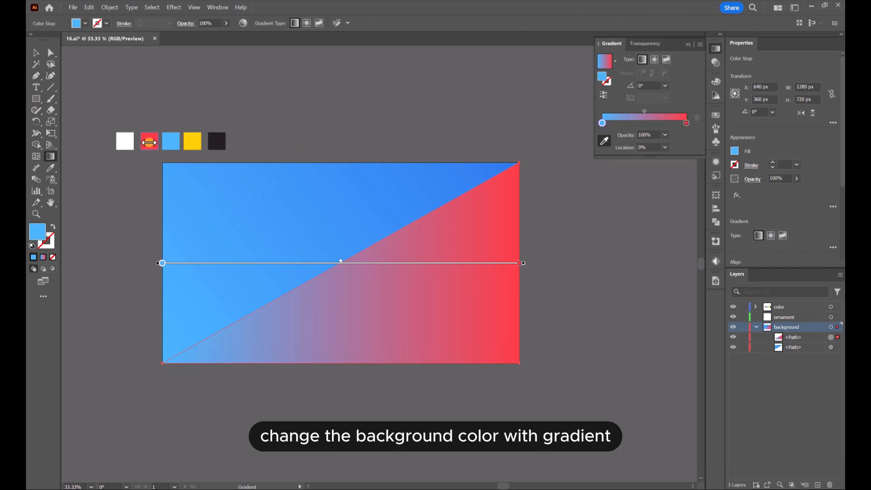
{"action": "left_click", "coordinate": [149, 143]}
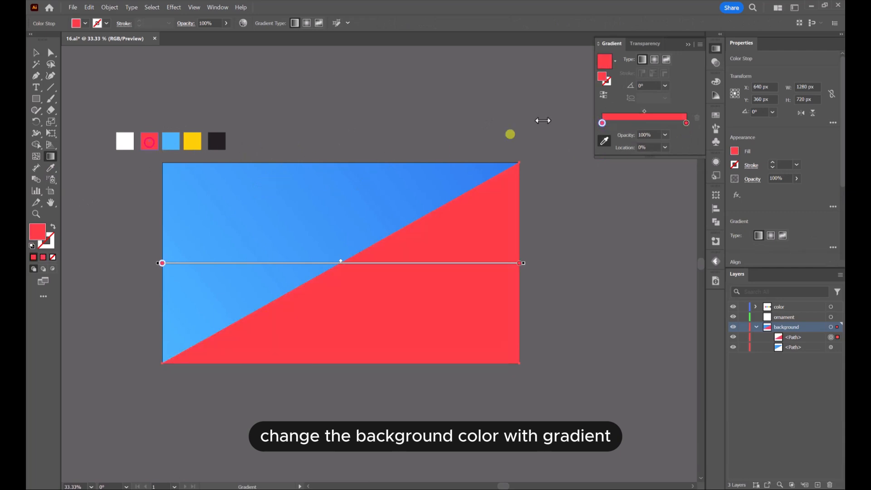
Darken the gradient's first stop to a deep red and run the red gradient diagonally upward to the right at about 34°.
{"action": "double_click", "coordinate": [603, 124]}
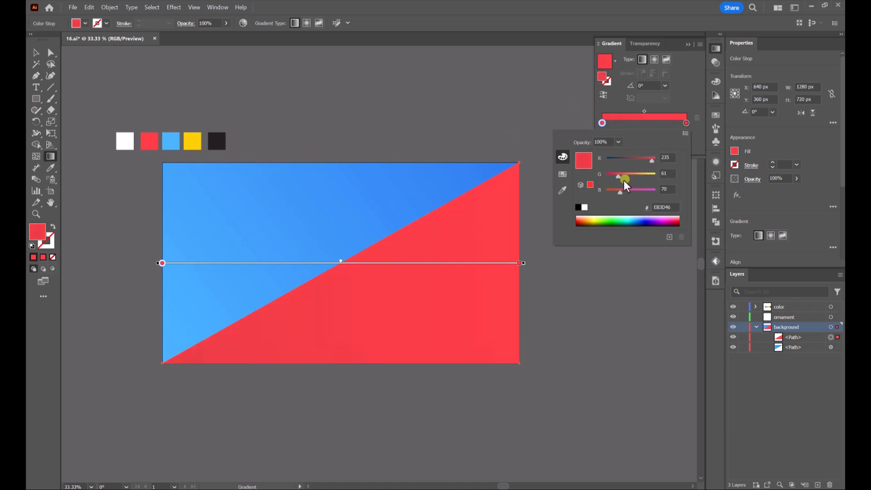
{"action": "left_click_drag", "start_coordinate": [620, 180], "coordinate": [612, 177]}
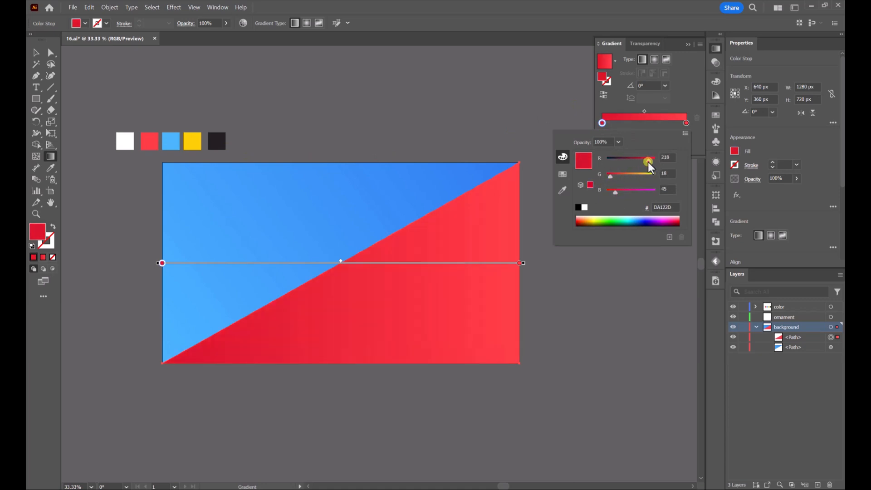
{"action": "left_click", "coordinate": [301, 341]}
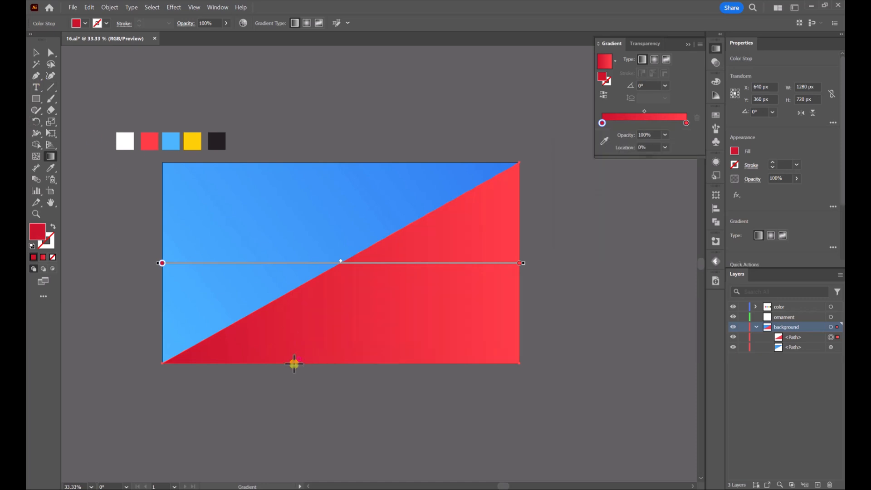
{"action": "left_click_drag", "start_coordinate": [252, 370], "coordinate": [502, 200]}
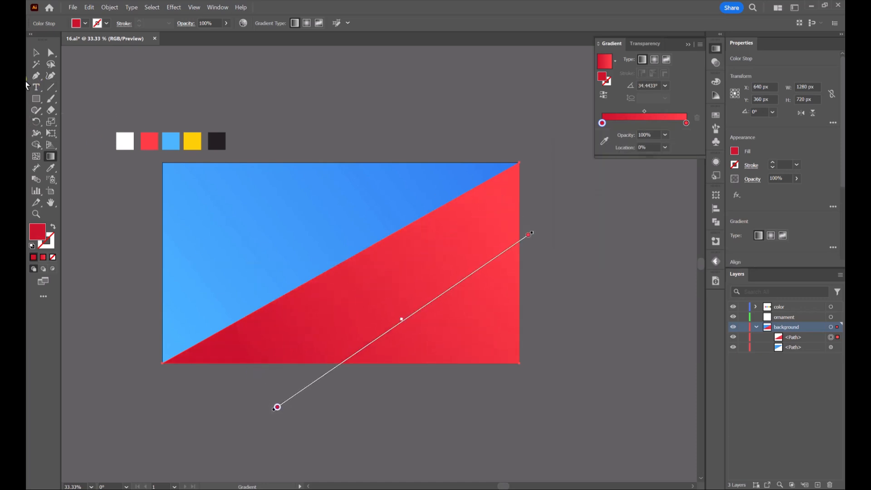
Redirect the upper-left triangle's blue gradient diagonally upward to the right at about 34°.
{"action": "left_click", "coordinate": [35, 54]}
{"action": "left_click", "coordinate": [321, 208]}
{"action": "left_click", "coordinate": [51, 157]}
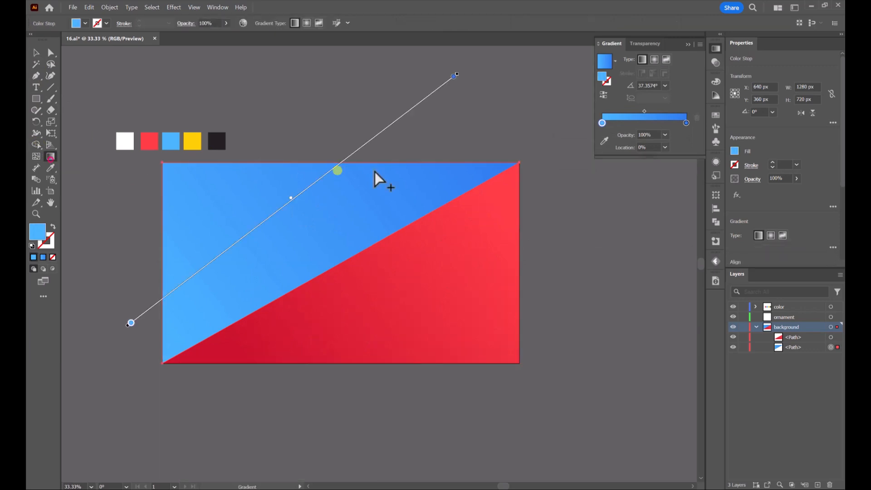
{"action": "left_click_drag", "start_coordinate": [407, 161], "coordinate": [135, 366]}
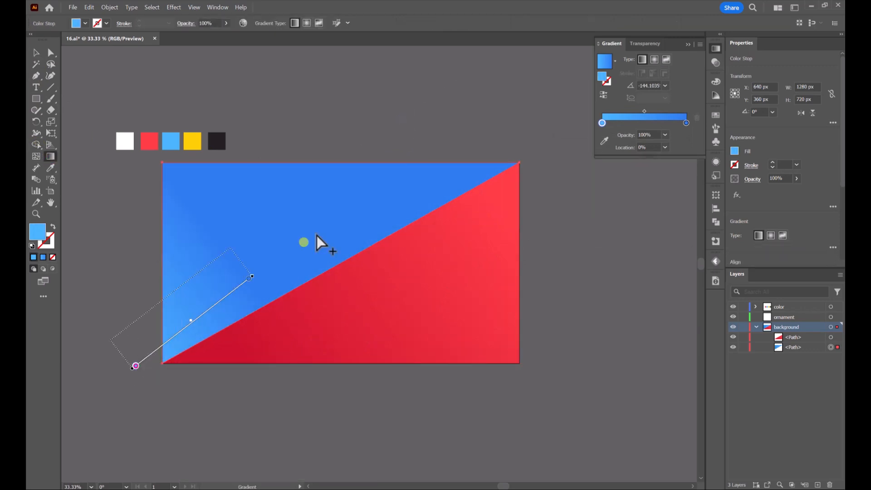
{"action": "left_click", "coordinate": [36, 54]}
{"action": "left_click", "coordinate": [315, 121]}
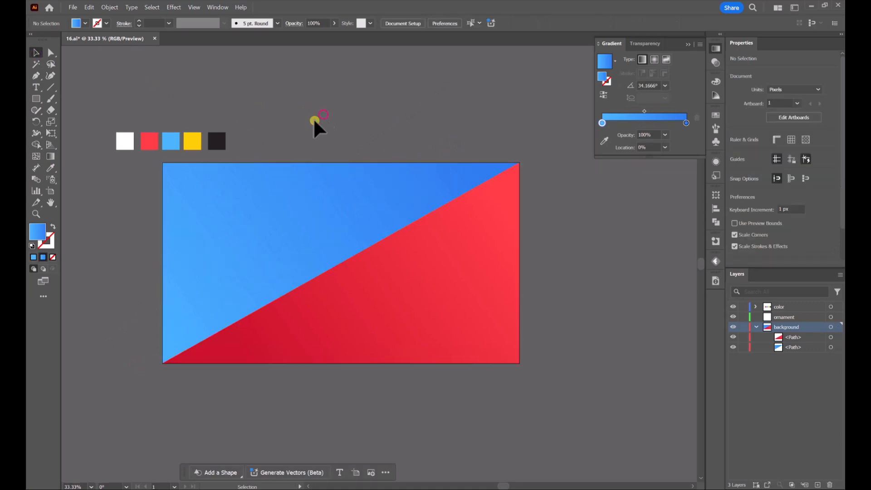
Set the fill to the palette's white, with no object selected, for drawing with the Pen tool.
{"action": "left_click", "coordinate": [126, 140]}
{"action": "left_click", "coordinate": [343, 126]}
{"action": "left_click", "coordinate": [36, 76]}
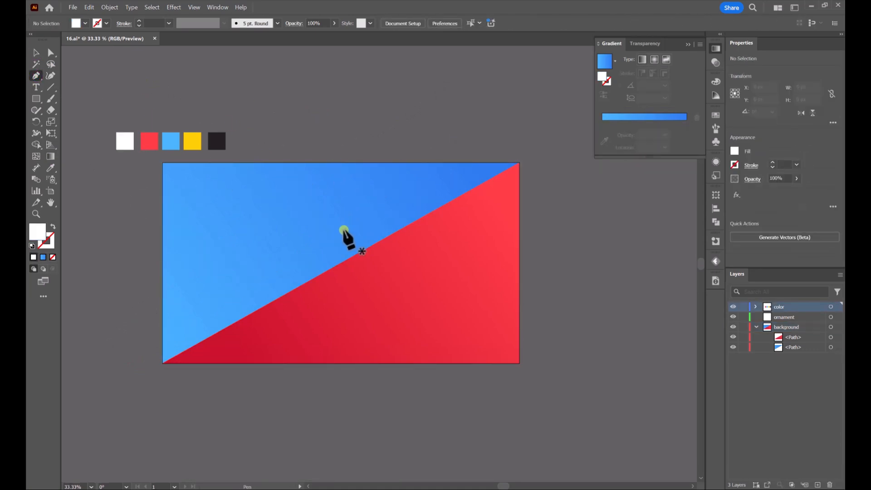
{"action": "scroll", "coordinate": [336, 229], "scroll_direction": "up", "scroll_amount": 1}
{"action": "scroll", "coordinate": [345, 266], "scroll_direction": "up", "scroll_amount": 1}
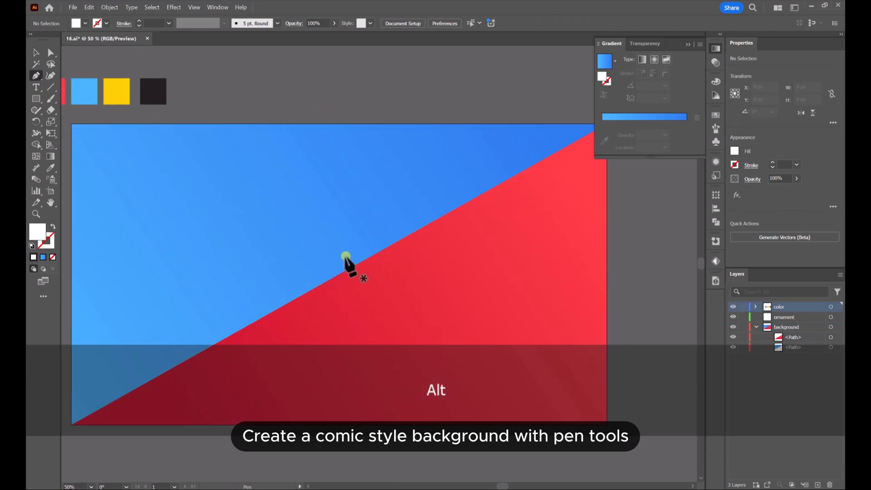
Start a white burst shape in the artboard's centre with the Pen tool, drawing inward-curving segments down its left side to the first bottom tip.
{"action": "left_click_drag", "start_coordinate": [350, 263], "coordinate": [369, 237]}
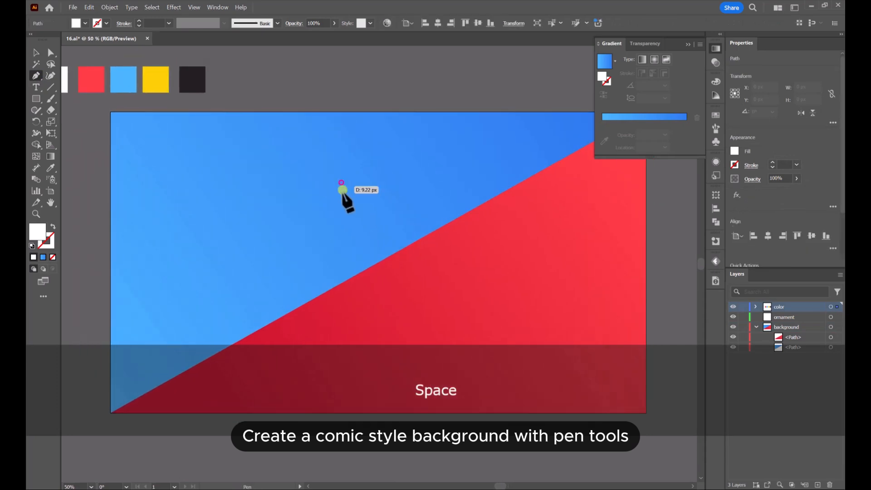
{"action": "key", "text": "ctrl+z"}
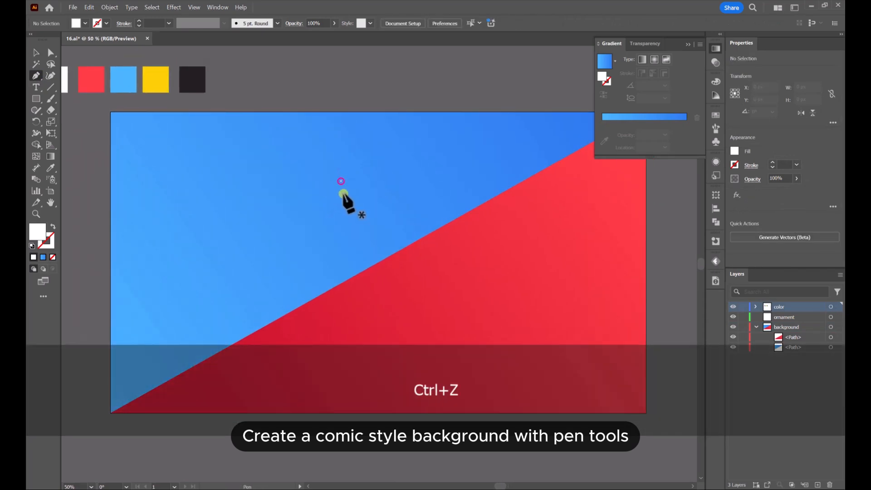
{"action": "left_click", "coordinate": [305, 223]}
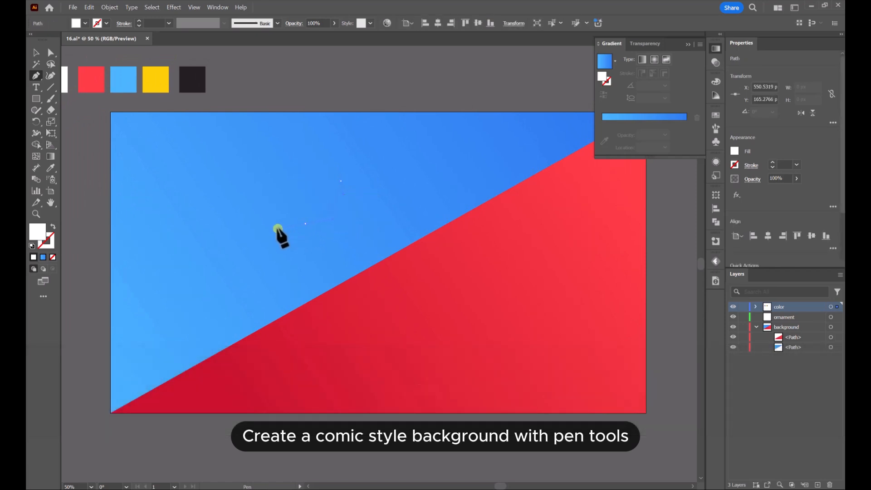
{"action": "left_click_drag", "start_coordinate": [306, 224], "coordinate": [314, 230]}
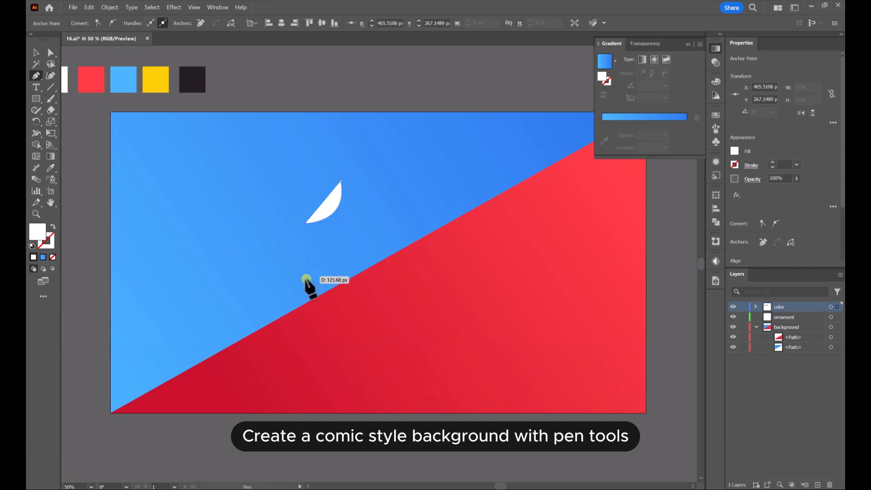
{"action": "mouse_move", "coordinate": [305, 283]}
{"action": "left_mouse_down"}
{"action": "mouse_move", "coordinate": [284, 310]}
{"action": "mouse_move", "coordinate": [307, 288]}
{"action": "left_mouse_up"}
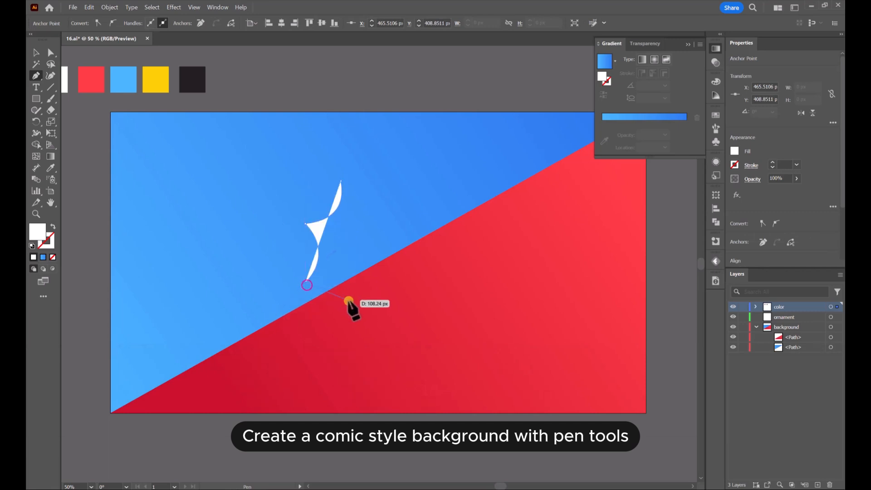
{"action": "left_click_drag", "start_coordinate": [356, 310], "coordinate": [374, 350]}
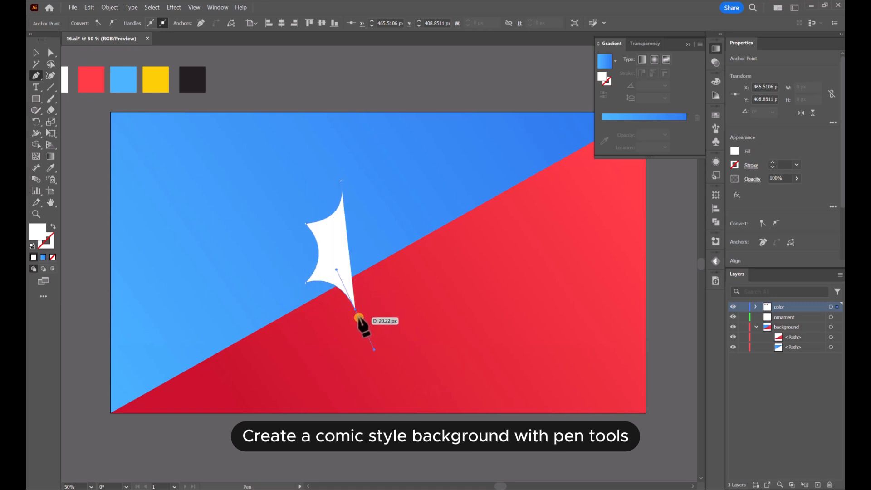
Continue the burst with inward-curving segments along its bottom and up its right side, breaking each tip into a sharp corner.
{"action": "left_click_drag", "start_coordinate": [416, 309], "coordinate": [446, 336]}
{"action": "left_click", "coordinate": [416, 310]}
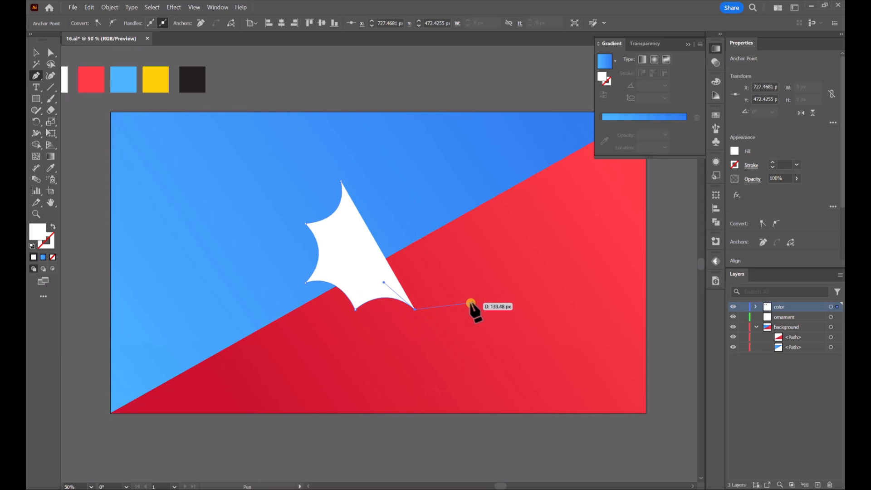
{"action": "left_click_drag", "start_coordinate": [472, 303], "coordinate": [506, 323]}
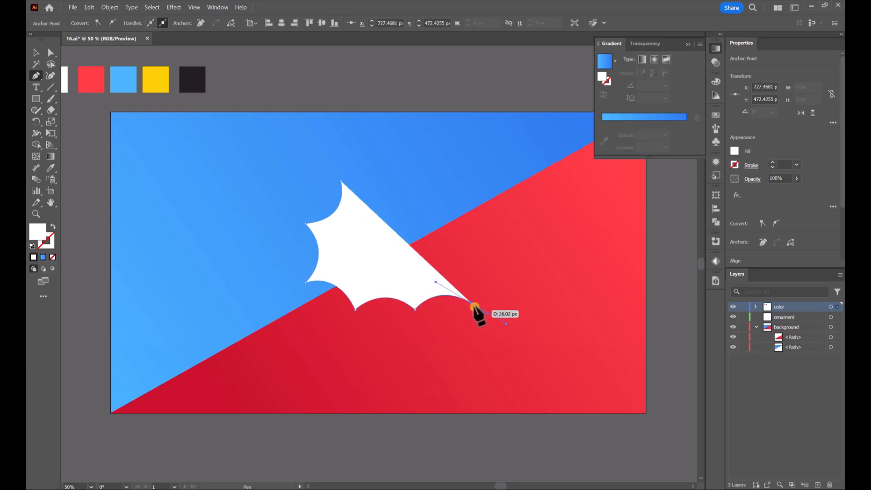
{"action": "left_click", "coordinate": [471, 303]}
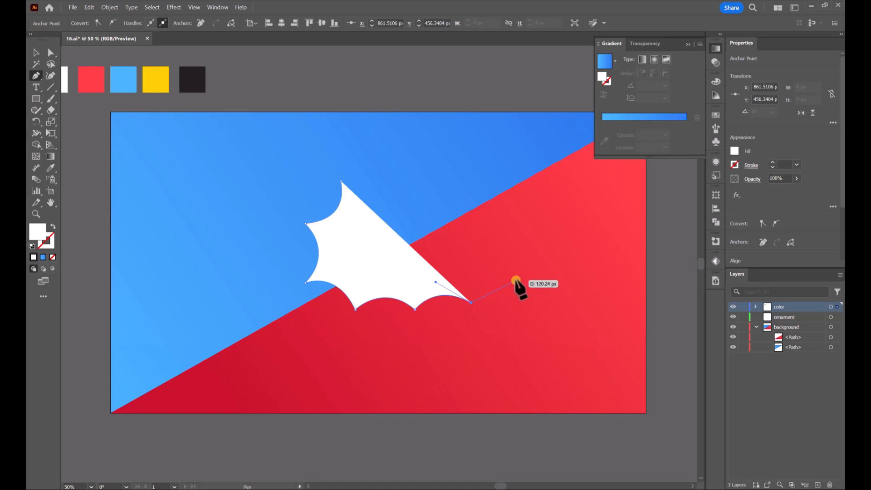
{"action": "left_click_drag", "start_coordinate": [516, 280], "coordinate": [506, 226]}
{"action": "left_click_drag", "start_coordinate": [507, 225], "coordinate": [525, 202]}
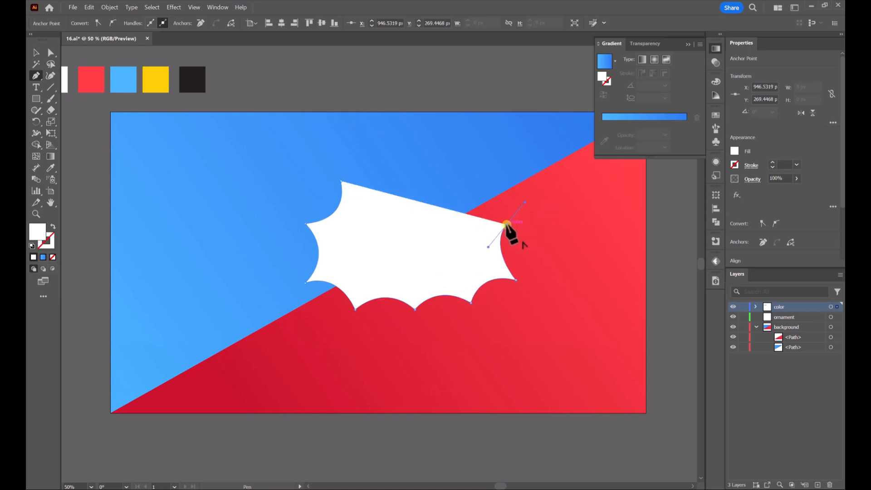
{"action": "left_click", "coordinate": [507, 224]}
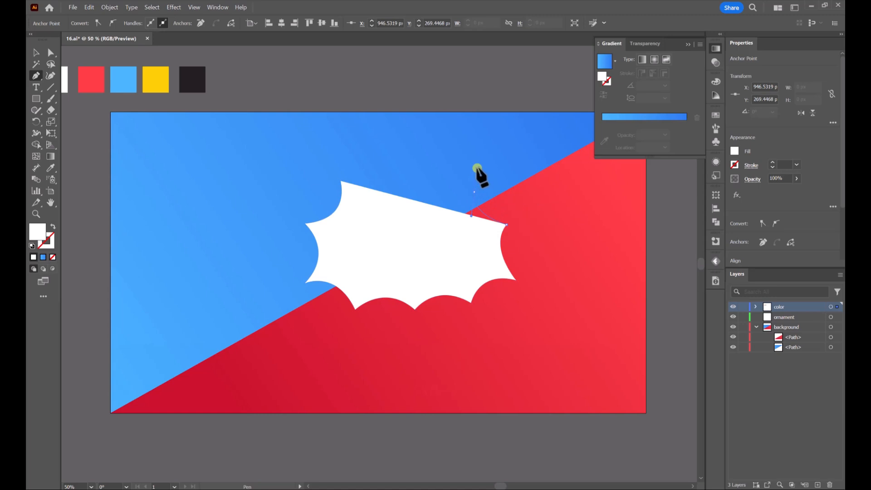
Draw the burst's top edge with sharp tips and inward curves, closing the path at its upper-left starting point.
{"action": "left_click", "coordinate": [472, 191]}
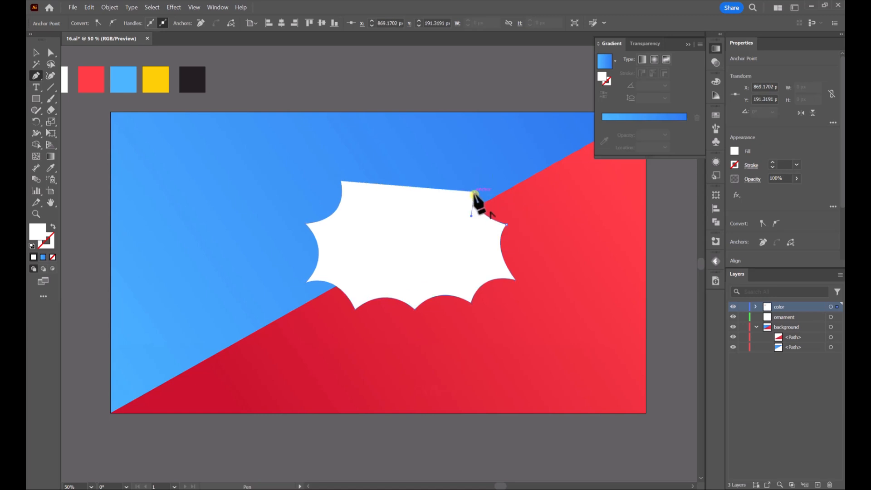
{"action": "left_click_drag", "start_coordinate": [415, 193], "coordinate": [435, 214]}
{"action": "left_click", "coordinate": [416, 191]}
{"action": "left_click_drag", "start_coordinate": [340, 180], "coordinate": [307, 139]}
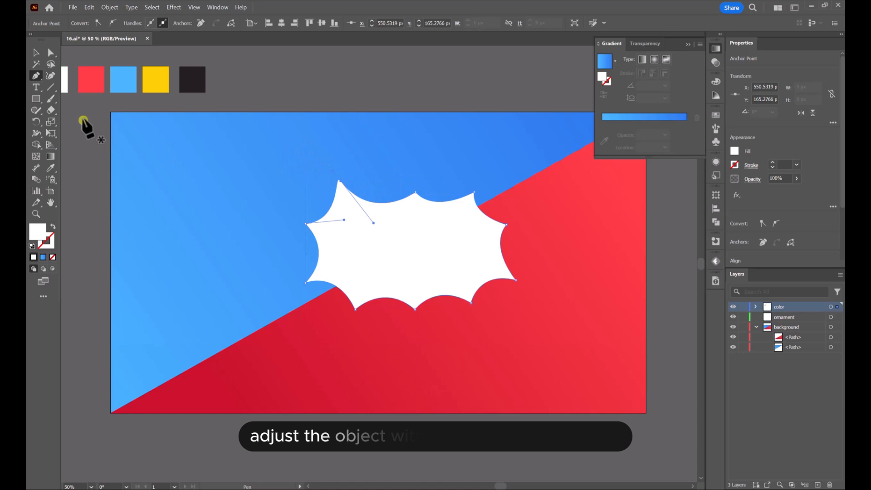
Raise the burst's top-centre and upper-right tips slightly by moving their anchor points with the Direct Selection tool.
{"action": "left_click", "coordinate": [50, 52]}
{"action": "left_click_drag", "start_coordinate": [417, 192], "coordinate": [416, 187]}
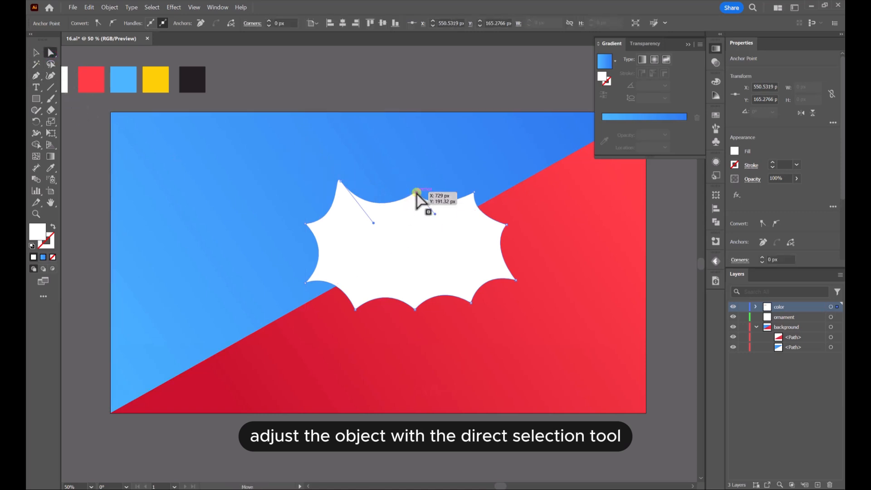
{"action": "left_click_drag", "start_coordinate": [475, 198], "coordinate": [476, 188]}
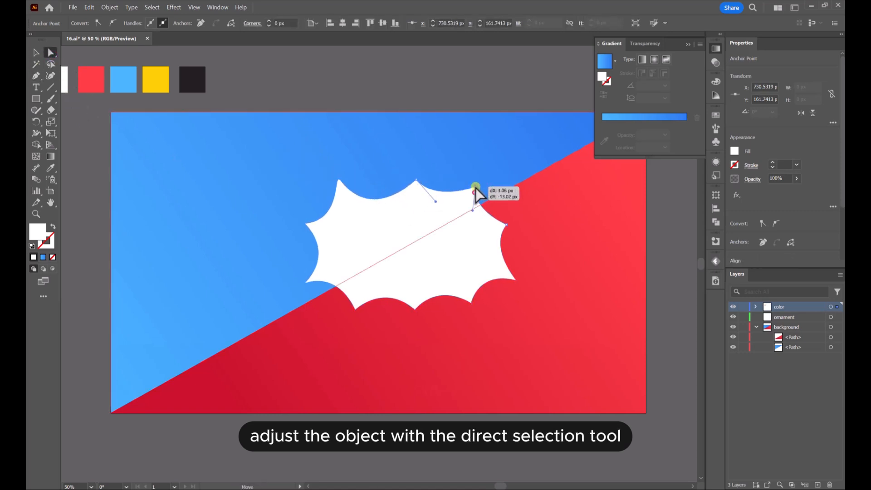
{"action": "left_click", "coordinate": [342, 181]}
{"action": "left_click_drag", "start_coordinate": [341, 181], "coordinate": [339, 180]}
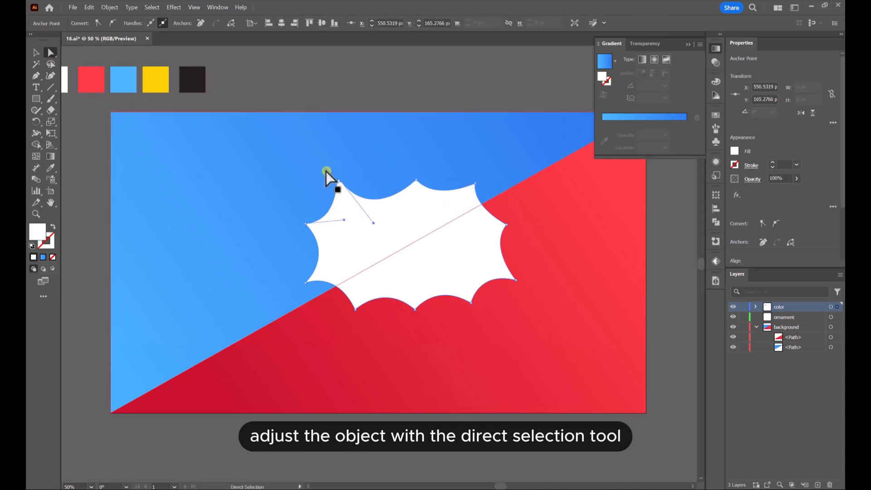
Reshape the curves on both sides of the upper-left tip and raise the top-centre tip to about Y 144 px.
{"action": "scroll", "coordinate": [348, 191], "scroll_direction": "up", "scroll_amount": 2}
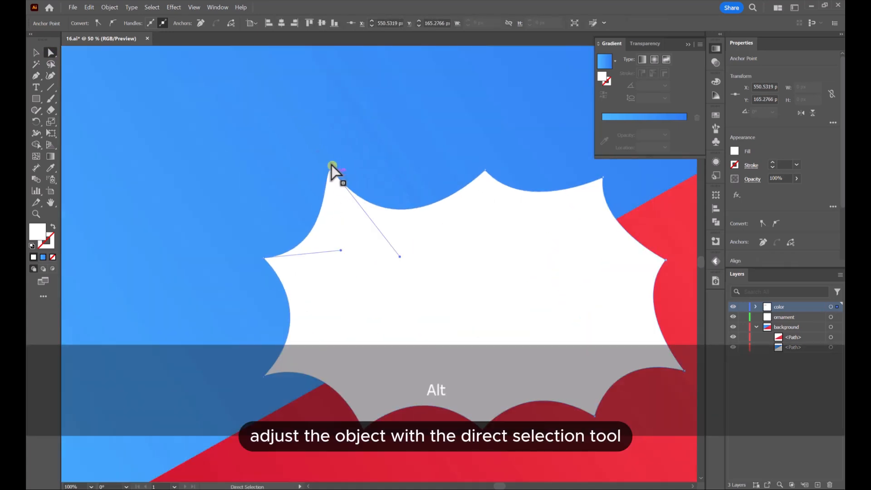
{"action": "left_click_drag", "start_coordinate": [335, 175], "coordinate": [336, 222]}
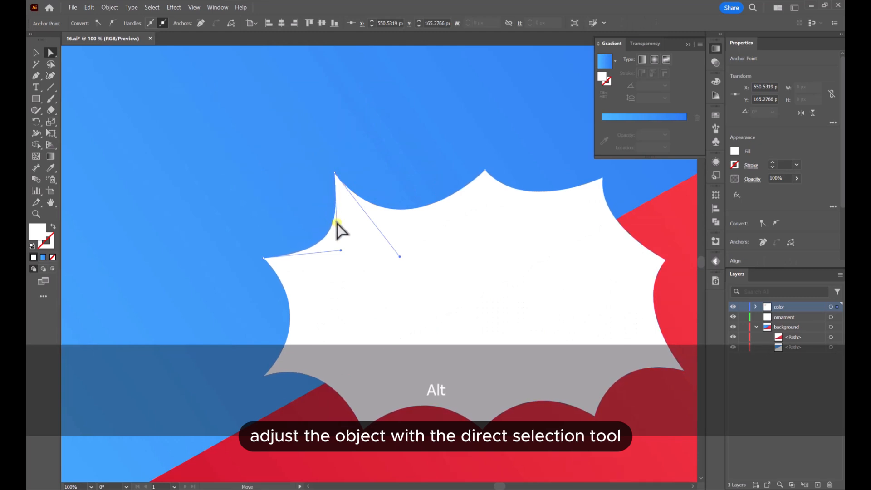
{"action": "left_click", "coordinate": [485, 163]}
{"action": "left_click_drag", "start_coordinate": [400, 257], "coordinate": [440, 247]}
{"action": "key", "text": "space"}
{"action": "left_click_drag", "start_coordinate": [527, 236], "coordinate": [450, 205]}
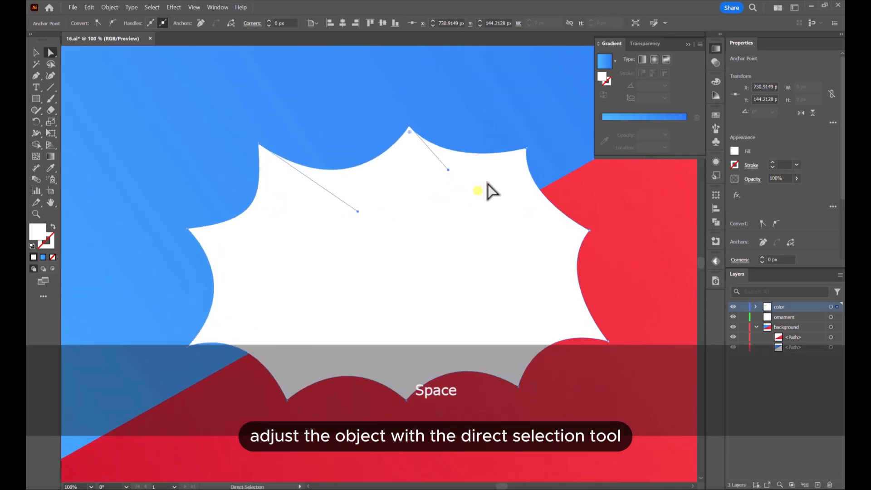
Adjust the curve between the top-centre and upper-right tips and move the upper-right tip outward to about X 883, Y 161 px.
{"action": "left_click", "coordinate": [525, 152]}
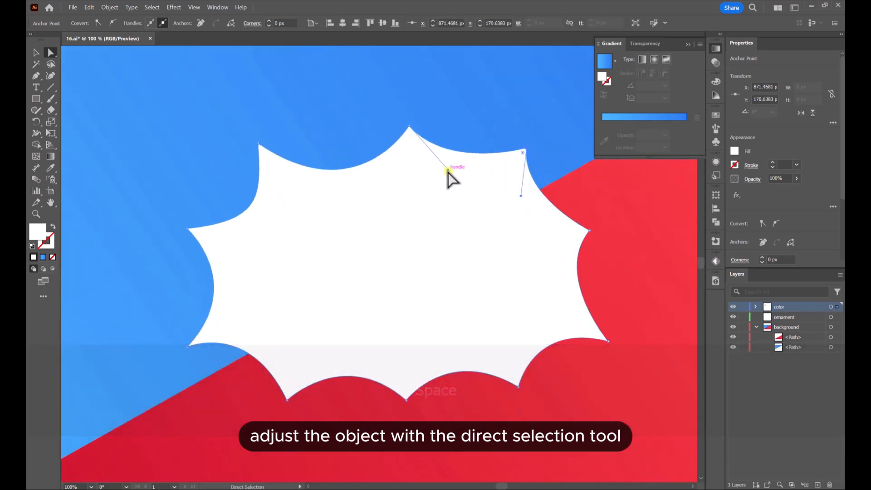
{"action": "left_click_drag", "start_coordinate": [444, 170], "coordinate": [438, 193]}
{"action": "left_click_drag", "start_coordinate": [527, 151], "coordinate": [537, 141]}
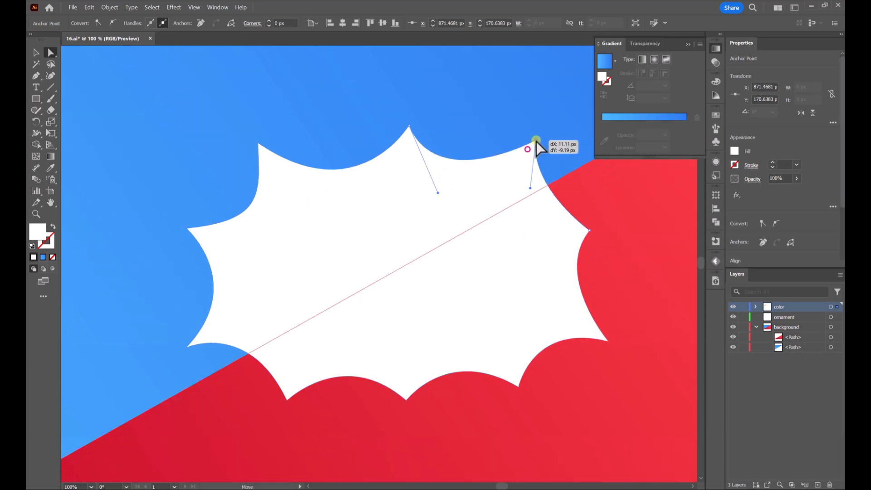
Move the two right-side tips outward to about X 973 px and deepen the inward curve between them.
{"action": "left_click_drag", "start_coordinate": [589, 231], "coordinate": [611, 213]}
{"action": "left_click_drag", "start_coordinate": [608, 340], "coordinate": [612, 332]}
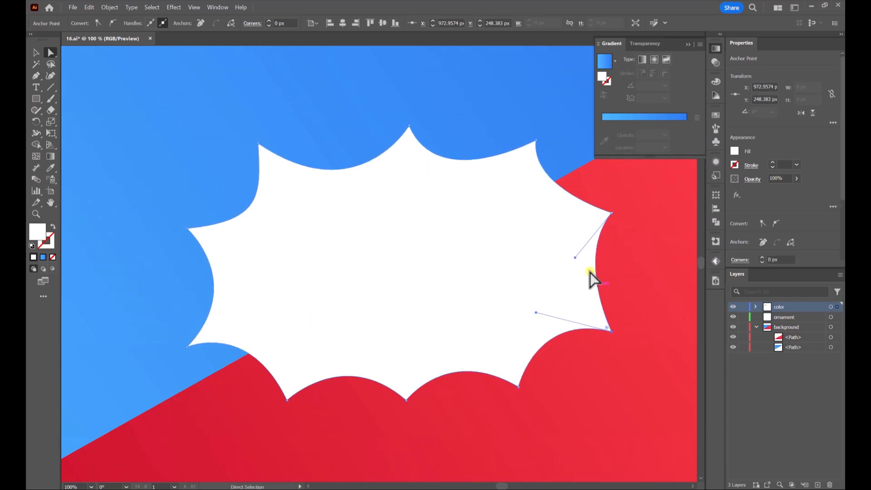
{"action": "left_click_drag", "start_coordinate": [576, 258], "coordinate": [562, 259]}
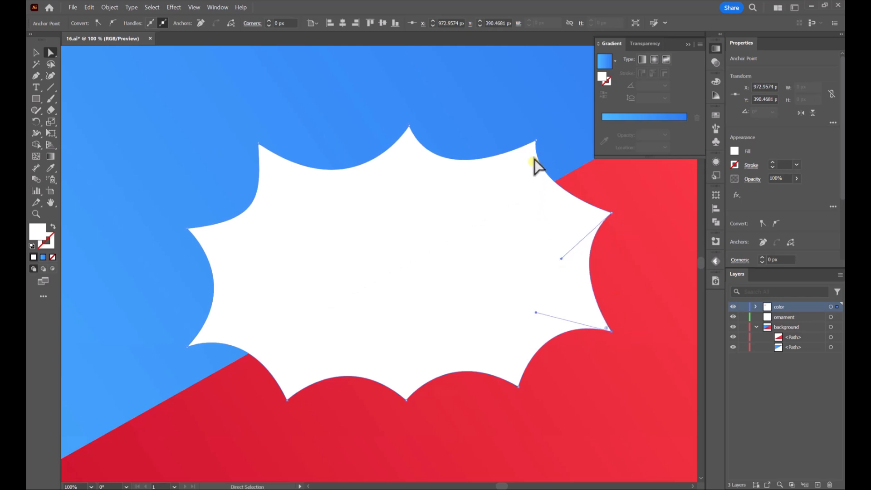
Deepen the inward curves on both sides of the burst's upper-right tip by lengthening their handles.
{"action": "left_click", "coordinate": [537, 141]}
{"action": "left_click_drag", "start_coordinate": [531, 189], "coordinate": [535, 208]}
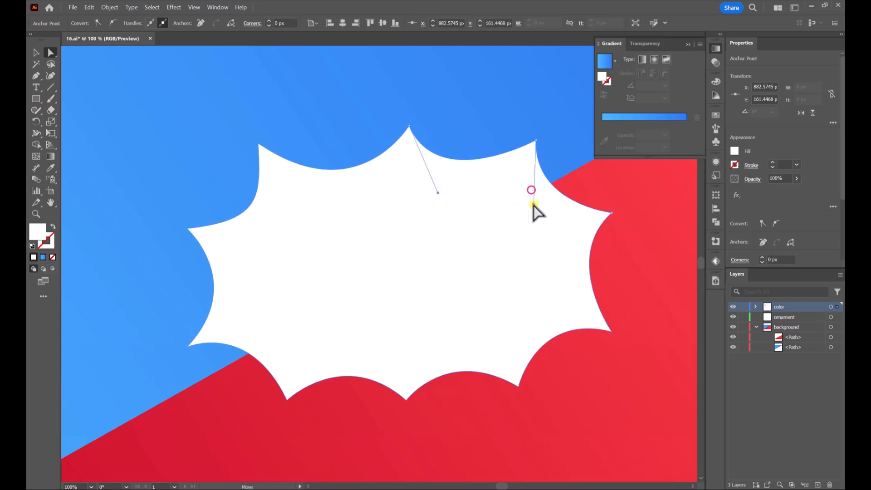
{"action": "left_click_drag", "start_coordinate": [442, 197], "coordinate": [451, 217]}
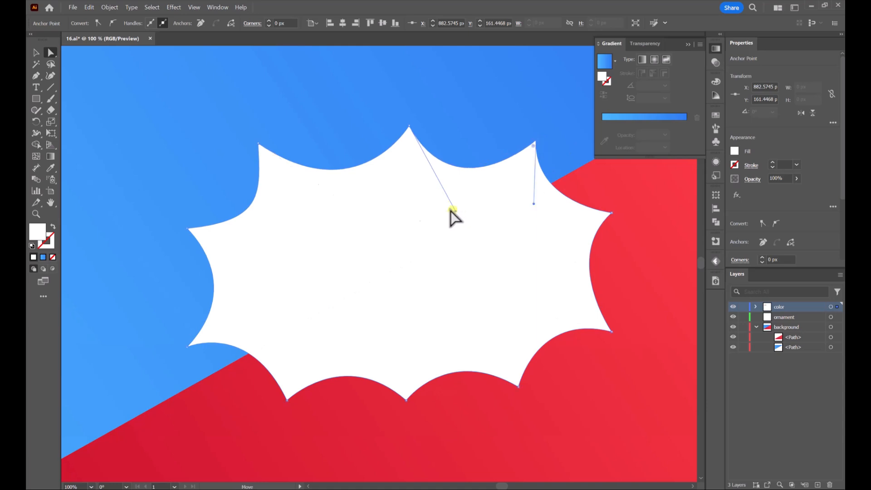
Shift the top-centre tip left to about X 722 px and balance the curves on both sides of it.
{"action": "left_click", "coordinate": [260, 144]}
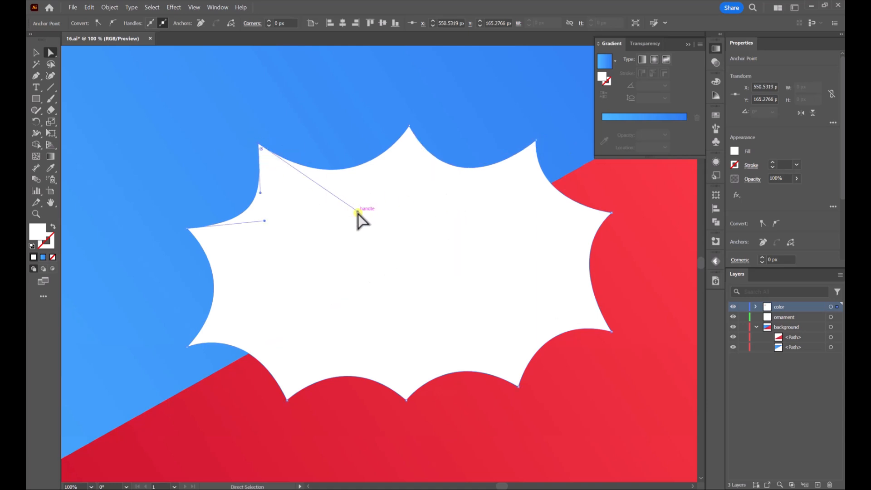
{"action": "left_click_drag", "start_coordinate": [358, 211], "coordinate": [325, 195]}
{"action": "left_click", "coordinate": [409, 125]}
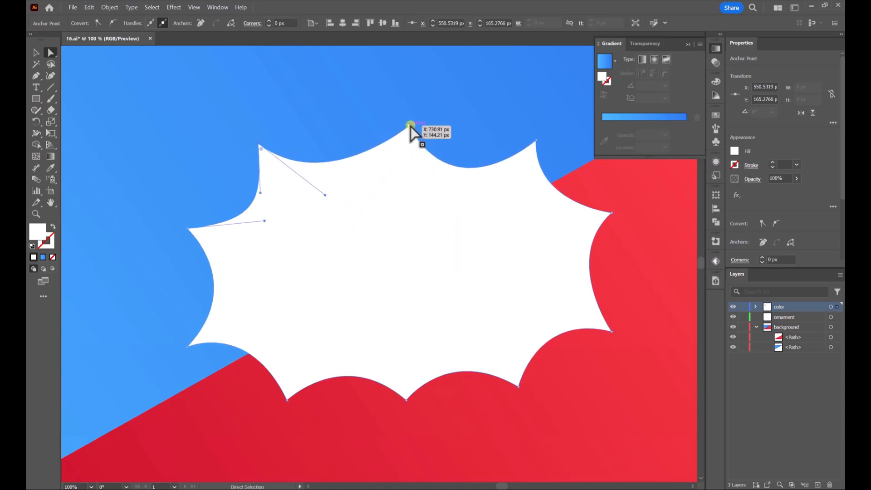
{"action": "left_click_drag", "start_coordinate": [410, 128], "coordinate": [403, 130]}
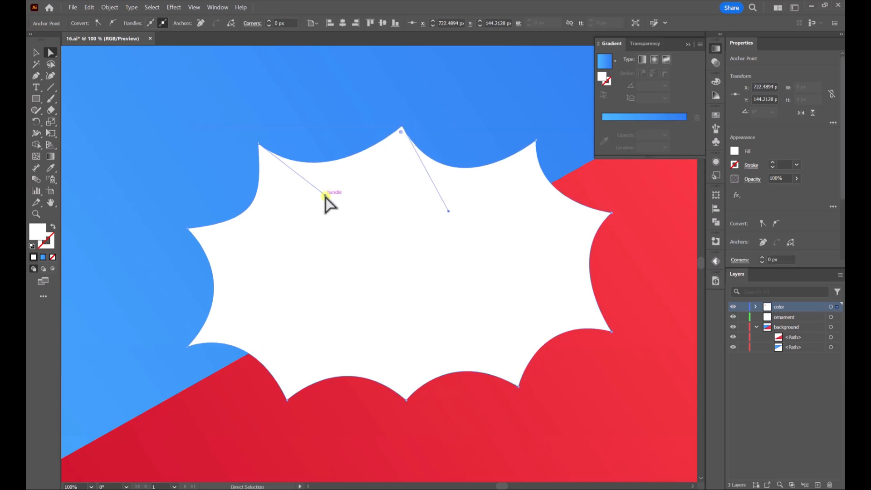
{"action": "left_click_drag", "start_coordinate": [342, 208], "coordinate": [343, 208]}
{"action": "left_click_drag", "start_coordinate": [449, 212], "coordinate": [457, 202]}
{"action": "left_click_drag", "start_coordinate": [343, 208], "coordinate": [322, 198]}
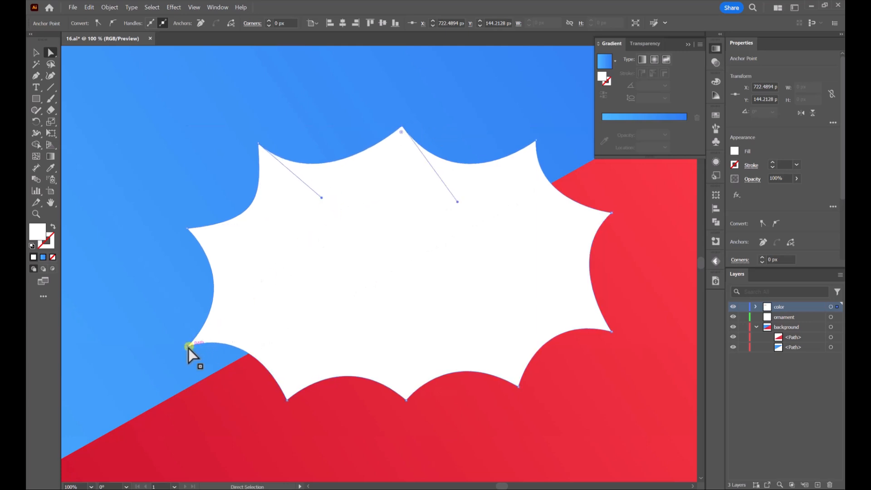
Move the lower-left tip inward to about X 474, Y 399 px and refine the curves below it and left of the top-centre tip.
{"action": "left_click_drag", "start_coordinate": [189, 348], "coordinate": [195, 339]}
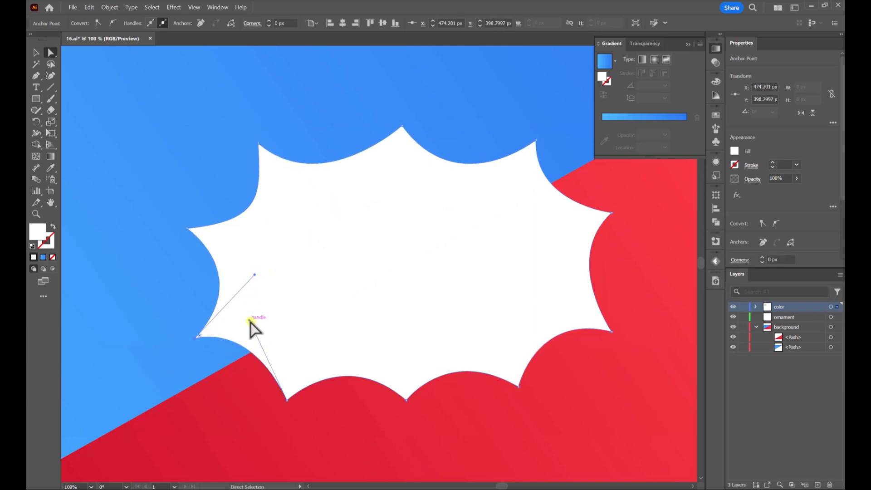
{"action": "left_click_drag", "start_coordinate": [249, 321], "coordinate": [256, 341]}
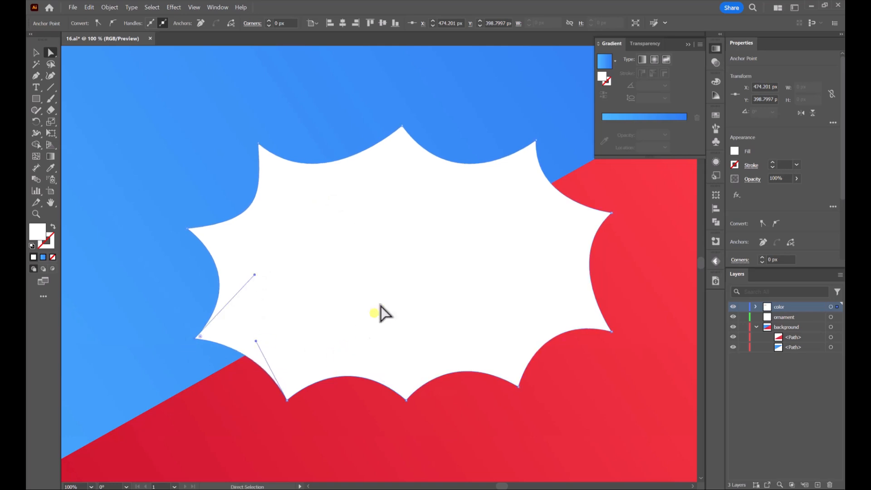
{"action": "left_click", "coordinate": [403, 128]}
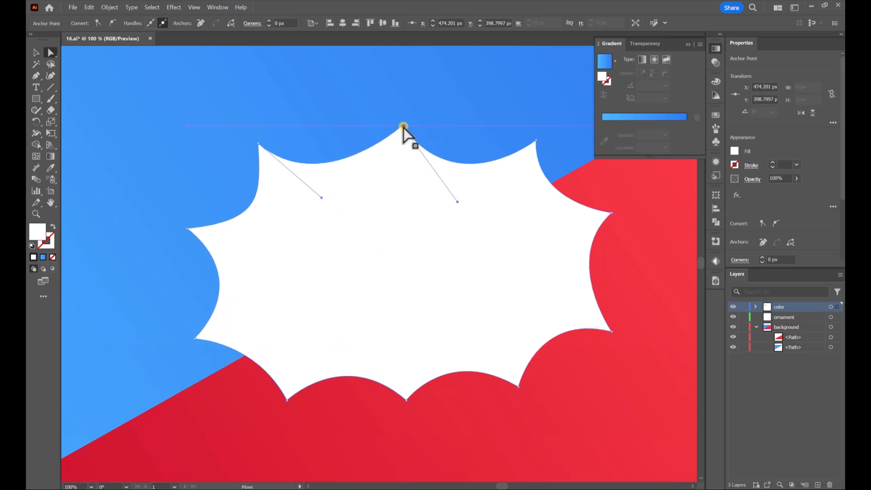
{"action": "left_click", "coordinate": [327, 200]}
{"action": "left_click_drag", "start_coordinate": [330, 198], "coordinate": [337, 198]}
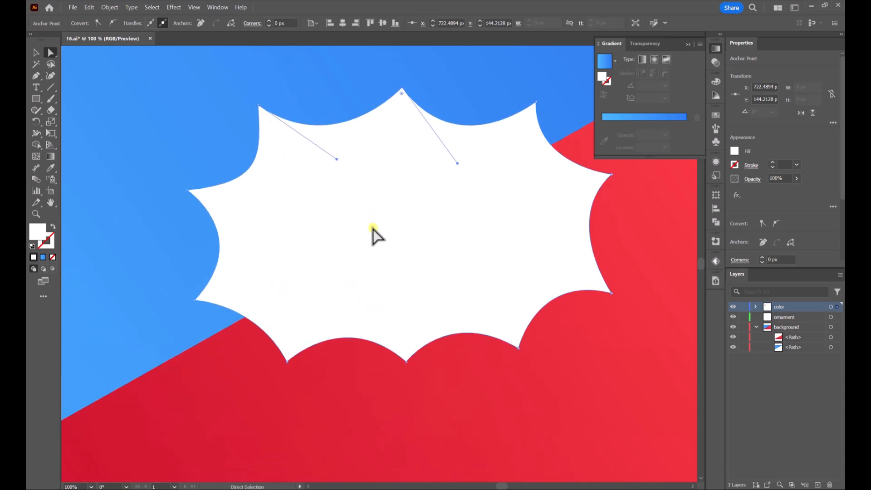
Deepen the inward curve between the burst's left tip and upper-left tip by adjusting its handle.
{"action": "left_click", "coordinate": [191, 229]}
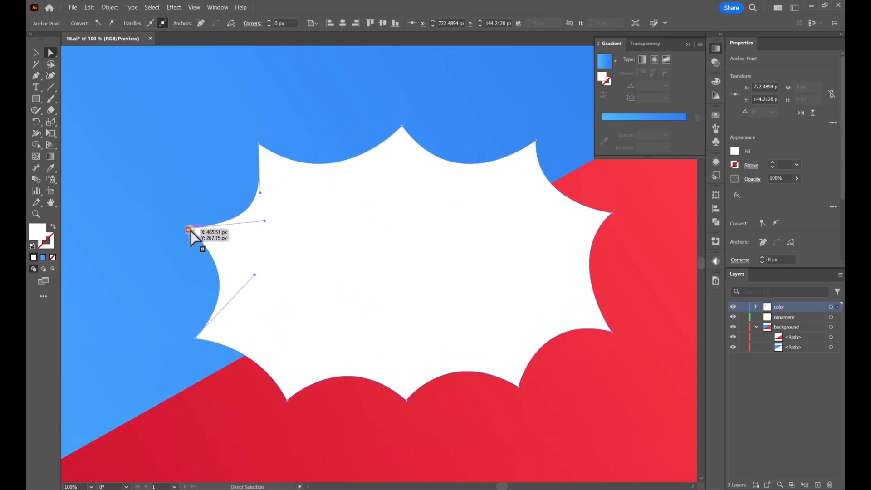
{"action": "left_click_drag", "start_coordinate": [262, 200], "coordinate": [268, 187]}
{"action": "key", "text": "v"}
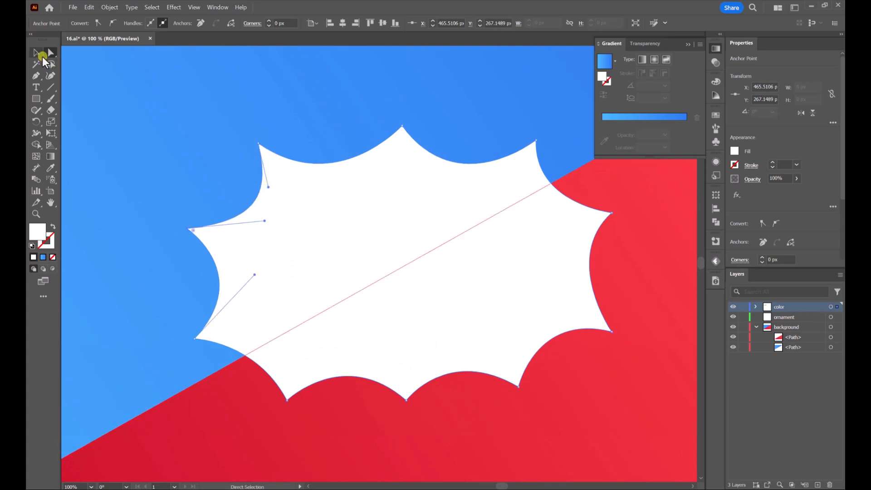
{"action": "left_click", "coordinate": [311, 179]}
Enlarge the white burst to 810 px wide and centre it horizontally and vertically on the artboard.
{"action": "scroll", "coordinate": [403, 200], "scroll_direction": "down", "scroll_amount": 6}
{"action": "scroll", "coordinate": [476, 211], "scroll_direction": "up", "scroll_amount": 4}
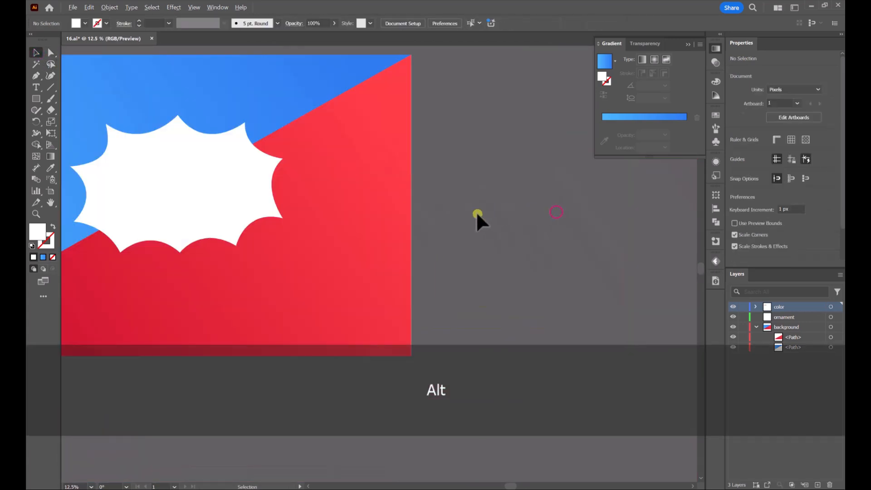
{"action": "left_click", "coordinate": [434, 226]}
{"action": "left_click_drag", "start_coordinate": [358, 204], "coordinate": [542, 219]}
{"action": "left_click", "coordinate": [423, 243]}
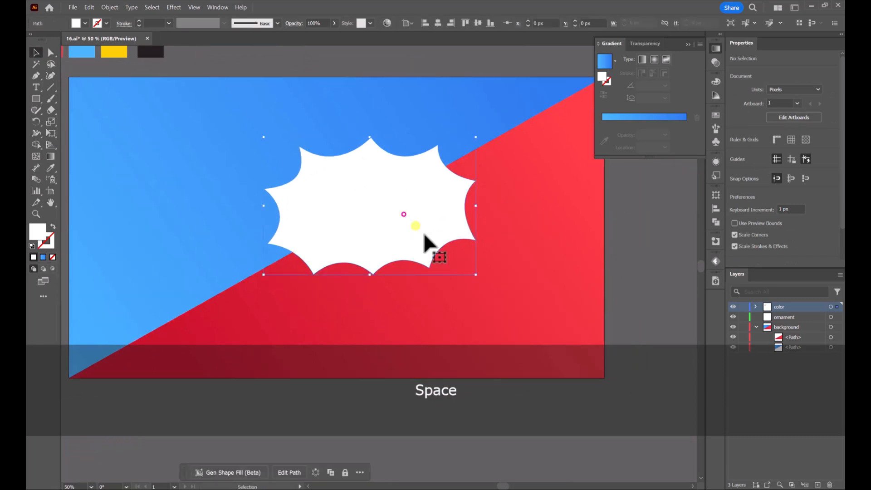
{"action": "left_click_drag", "start_coordinate": [476, 277], "coordinate": [448, 252]}
{"action": "left_click", "coordinate": [439, 23]}
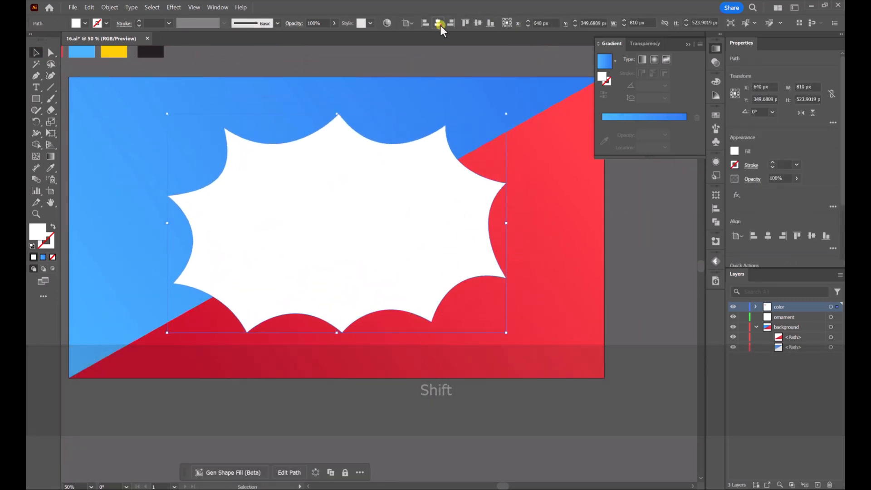
{"action": "left_click", "coordinate": [478, 23]}
{"action": "scroll", "coordinate": [432, 185], "scroll_direction": "down", "scroll_amount": 2}
{"action": "scroll", "coordinate": [434, 179], "scroll_direction": "up", "scroll_amount": 2}
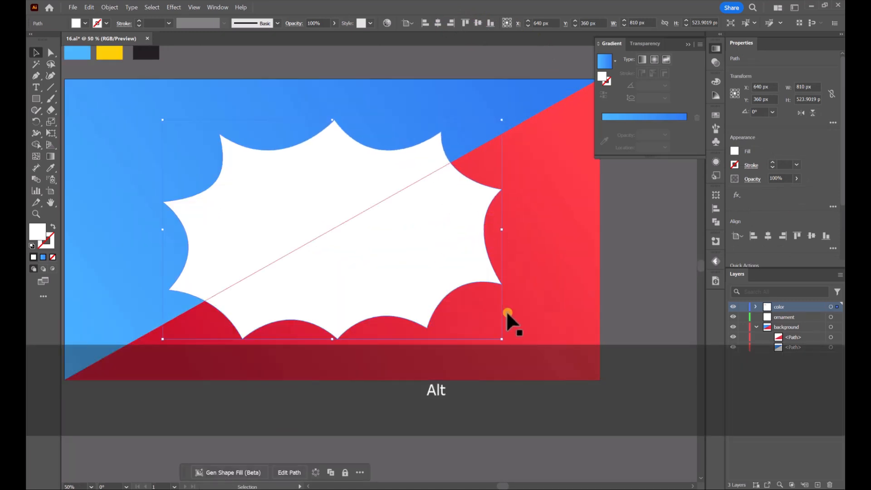
Scale the burst down proportionally about its centre to about 751 × 486 px.
{"action": "scroll", "coordinate": [503, 318], "scroll_direction": "down", "scroll_amount": 2}
{"action": "left_click_drag", "start_coordinate": [499, 322], "coordinate": [490, 320]}
{"action": "left_click", "coordinate": [594, 249]}
{"action": "scroll", "coordinate": [485, 286], "scroll_direction": "up", "scroll_amount": 1}
{"action": "left_click_drag", "start_coordinate": [482, 272], "coordinate": [454, 210]}
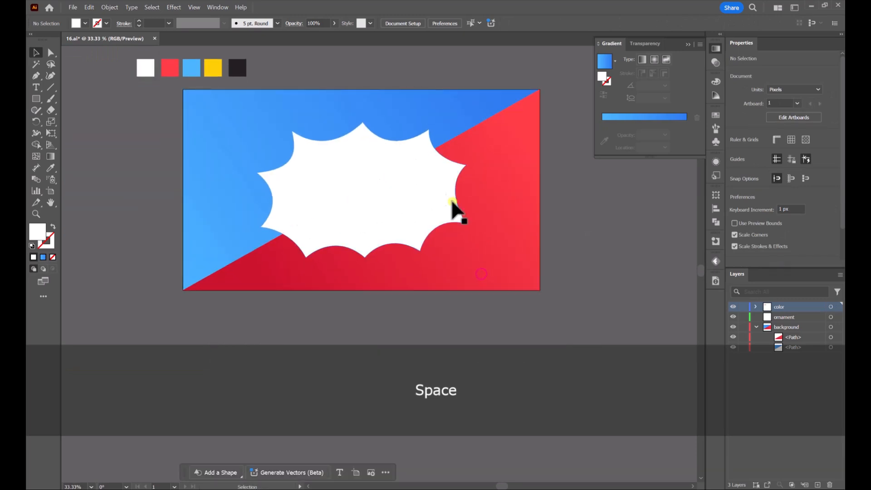
Create an outline shape around the white burst with Offset Path, using an 8 px offset and miter joins.
{"action": "left_click", "coordinate": [397, 169]}
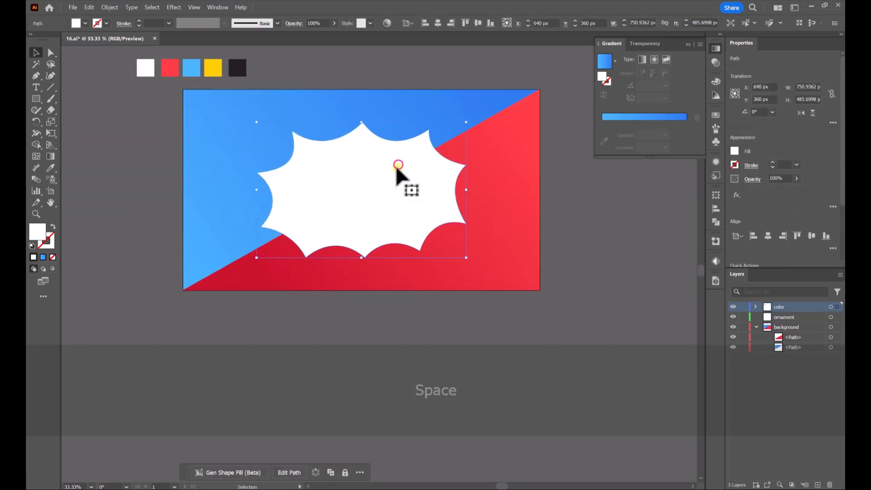
{"action": "left_click", "coordinate": [110, 8]}
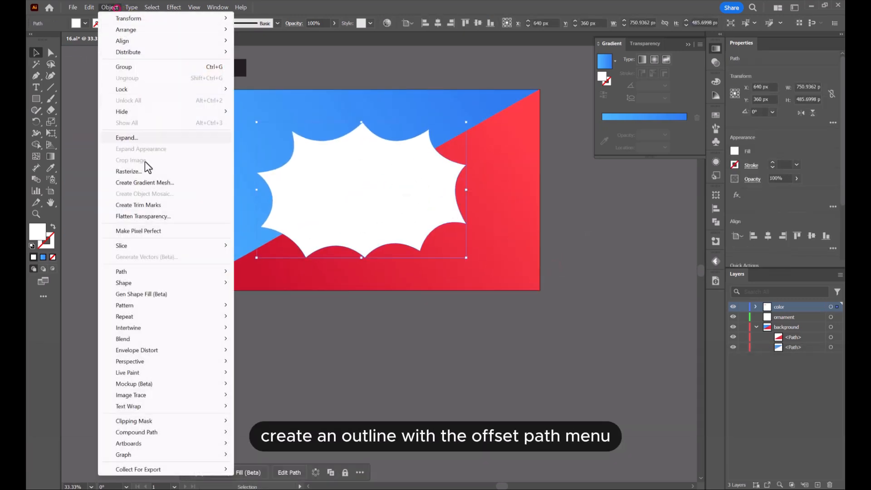
{"action": "left_click", "coordinate": [136, 271]}
{"action": "left_click", "coordinate": [269, 308]}
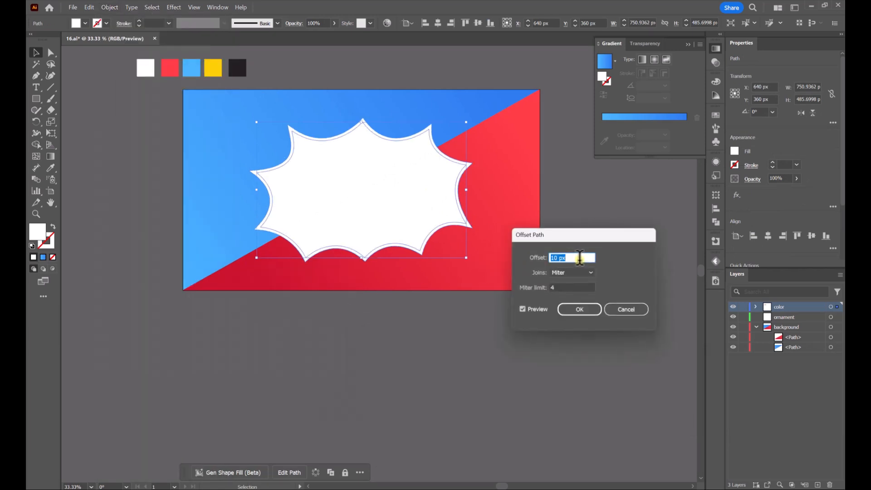
{"action": "type", "text": "8"}
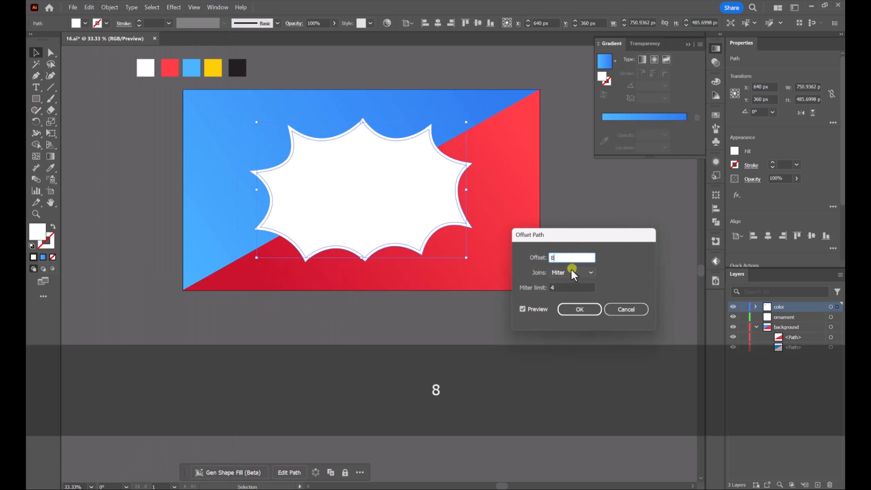
{"action": "left_click", "coordinate": [579, 309]}
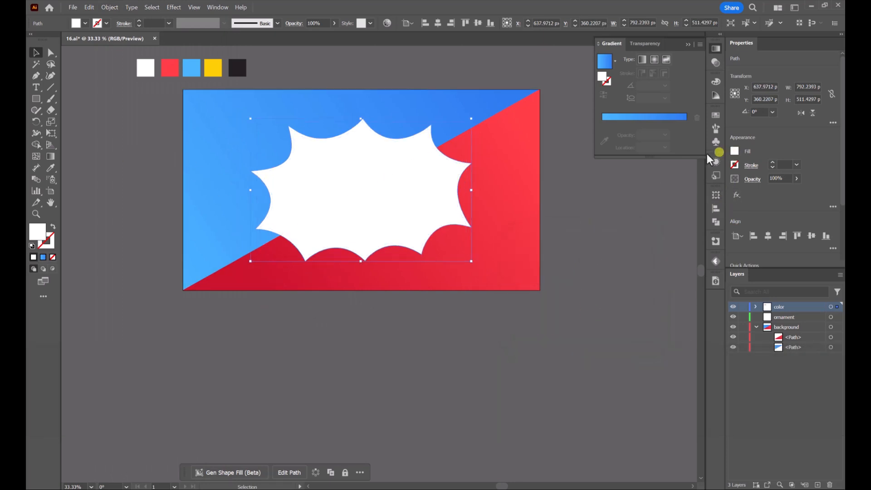
Fill the burst's offset shape with the near-black swatch colour using the Eyedropper.
{"action": "scroll", "coordinate": [356, 208], "scroll_direction": "up", "scroll_amount": 2}
{"action": "key", "text": "i"}
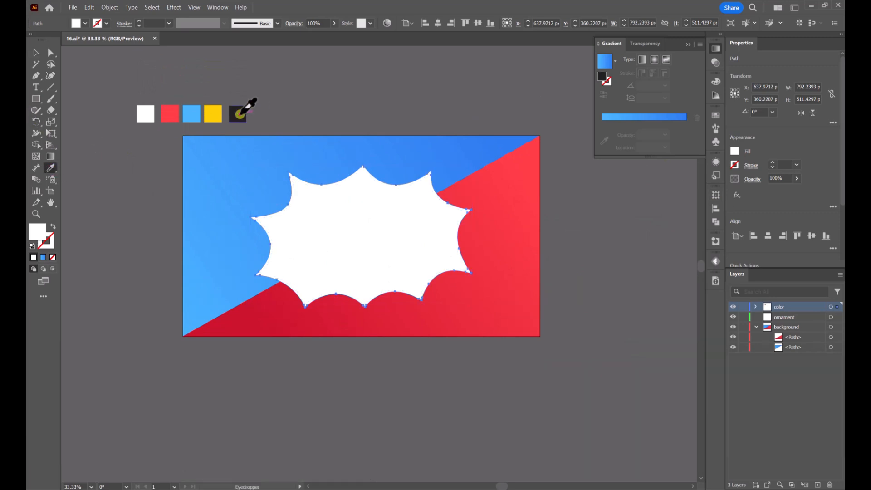
{"action": "left_click", "coordinate": [241, 113]}
{"action": "key", "text": "v"}
{"action": "left_click", "coordinate": [422, 86]}
Duplicate the dark burst outline and shift the copy about 14 px right and 13 px down as a shadow.
{"action": "scroll", "coordinate": [456, 295], "scroll_direction": "up", "scroll_amount": 2}
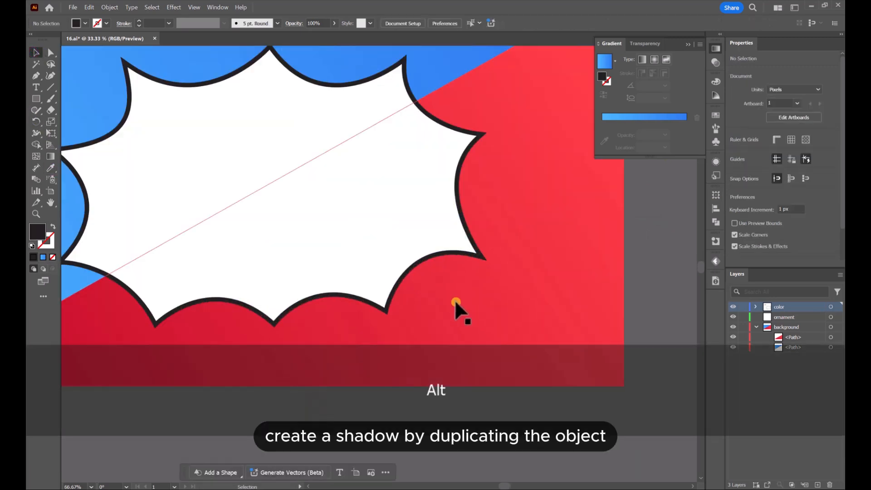
{"action": "left_click_drag", "start_coordinate": [418, 260], "coordinate": [419, 261]}
{"action": "left_click_drag", "start_coordinate": [424, 272], "coordinate": [404, 278]}
{"action": "key", "text": "ctrl+z"}
{"action": "scroll", "coordinate": [414, 234], "scroll_direction": "down", "scroll_amount": 2}
{"action": "left_click", "coordinate": [560, 206]}
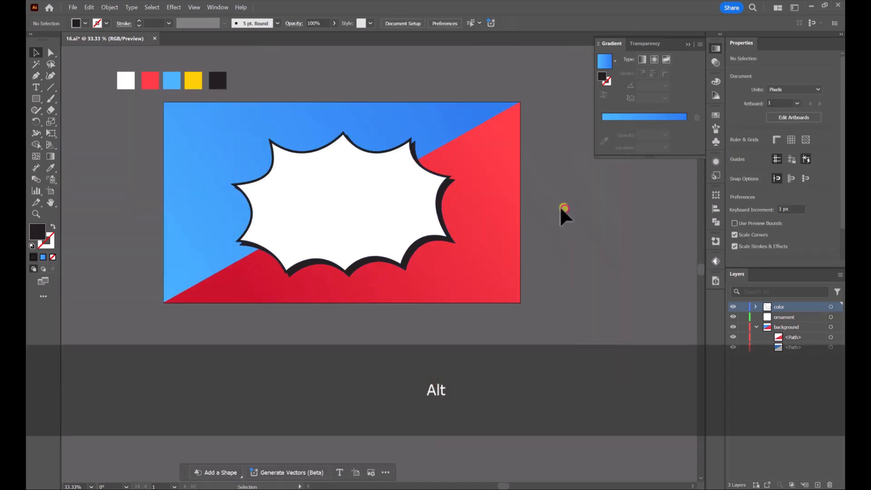
Group the white burst with its dark outline and shadow copy.
{"action": "left_click", "coordinate": [442, 195]}
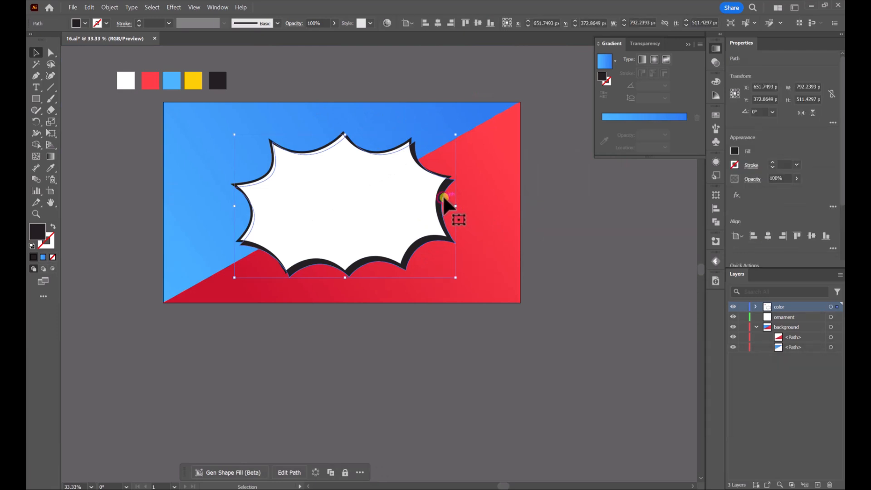
{"action": "scroll", "coordinate": [416, 147], "scroll_direction": "up", "scroll_amount": 3}
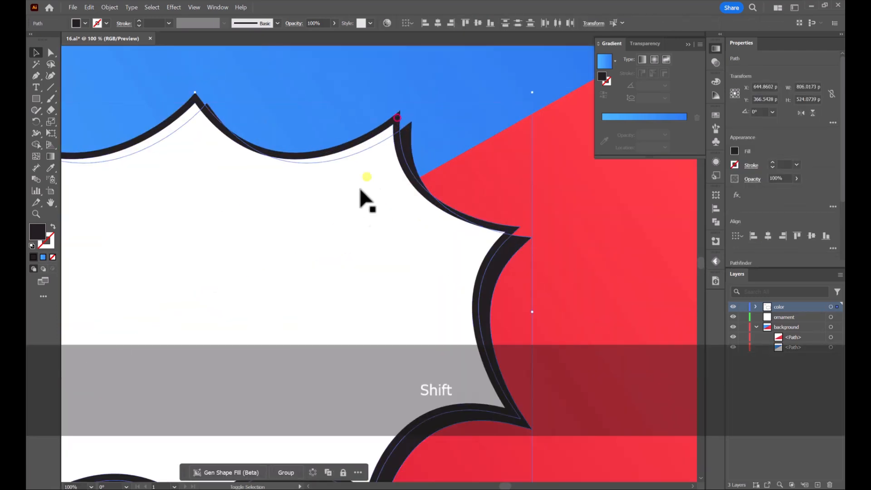
{"action": "left_click", "coordinate": [385, 205], "text": "shift"}
{"action": "scroll", "coordinate": [385, 203], "scroll_direction": "down", "scroll_amount": 3}
{"action": "left_click_drag", "start_coordinate": [334, 232], "coordinate": [348, 233]}
{"action": "key", "text": "ctrl+z"}
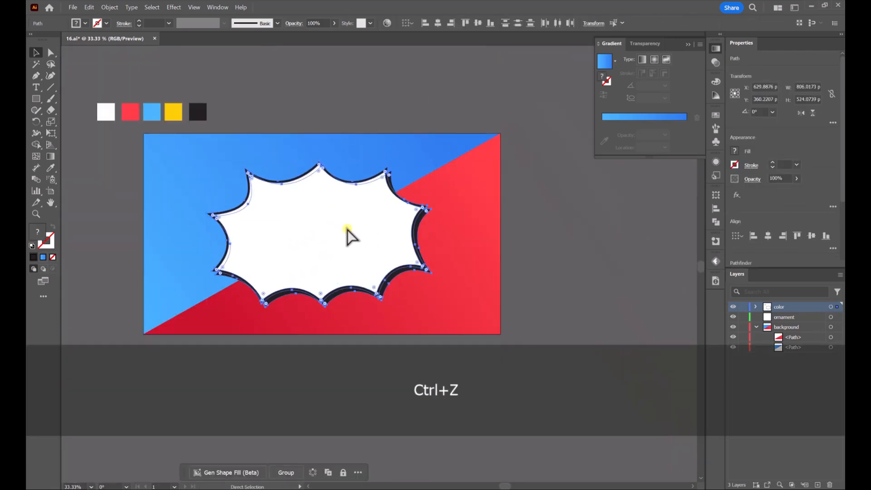
{"action": "right_click", "coordinate": [349, 229]}
{"action": "left_click", "coordinate": [375, 275]}
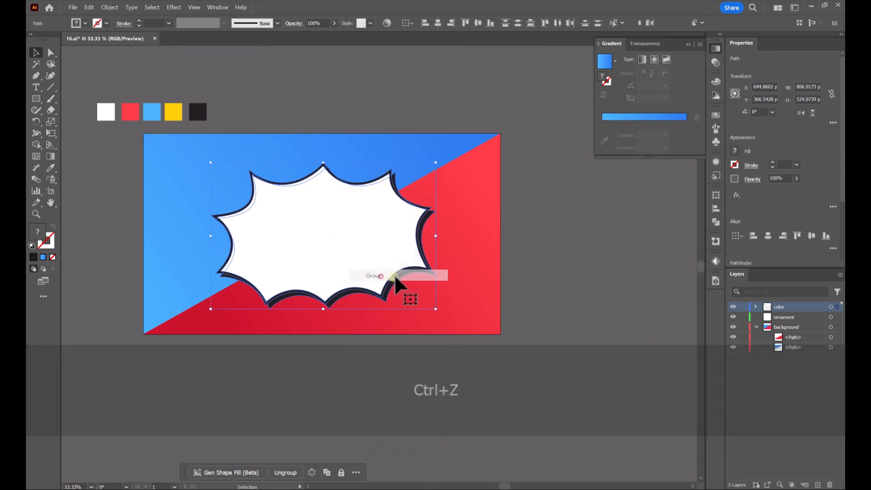
Scale the burst group down slightly about its centre.
{"action": "left_click_drag", "start_coordinate": [435, 306], "coordinate": [428, 302]}
{"action": "left_click", "coordinate": [525, 246]}
{"action": "left_click_drag", "start_coordinate": [519, 248], "coordinate": [547, 228]}
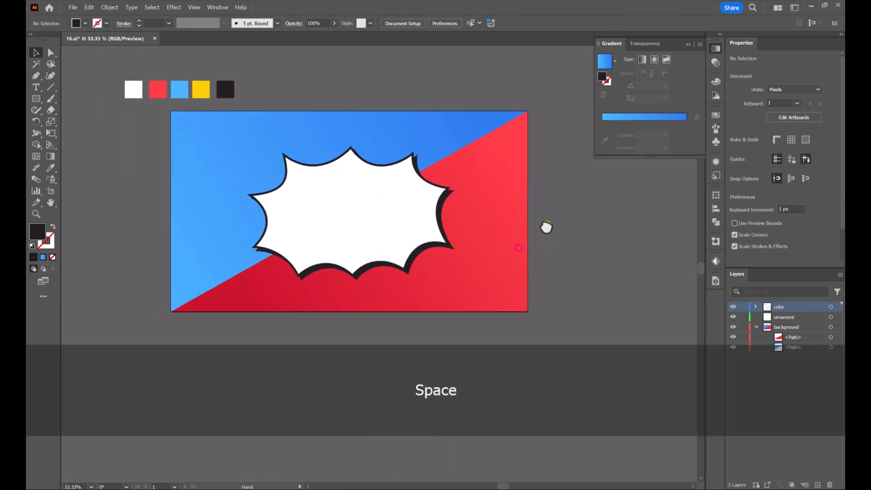
Draw a closed lightning-bolt shape about 638 × 409 px with the Pen tool, from inside the burst past the artboard's lower-left corner.
{"action": "left_click", "coordinate": [36, 76]}
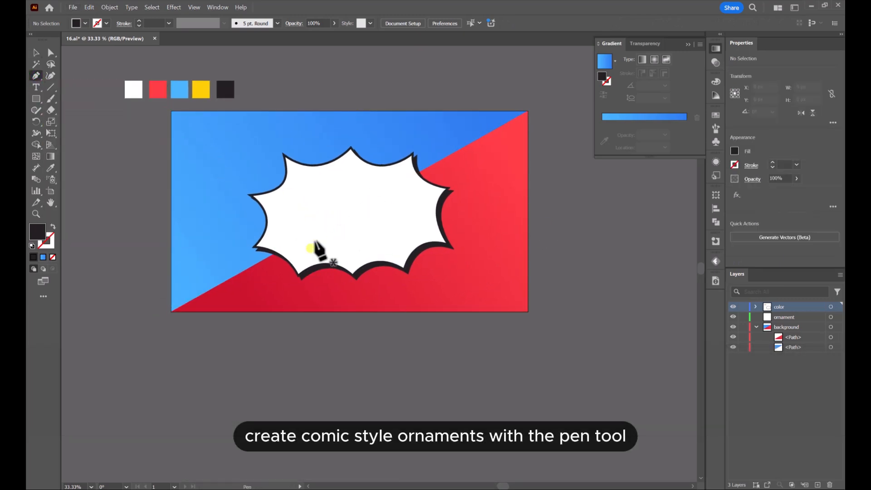
{"action": "left_click", "coordinate": [327, 218]}
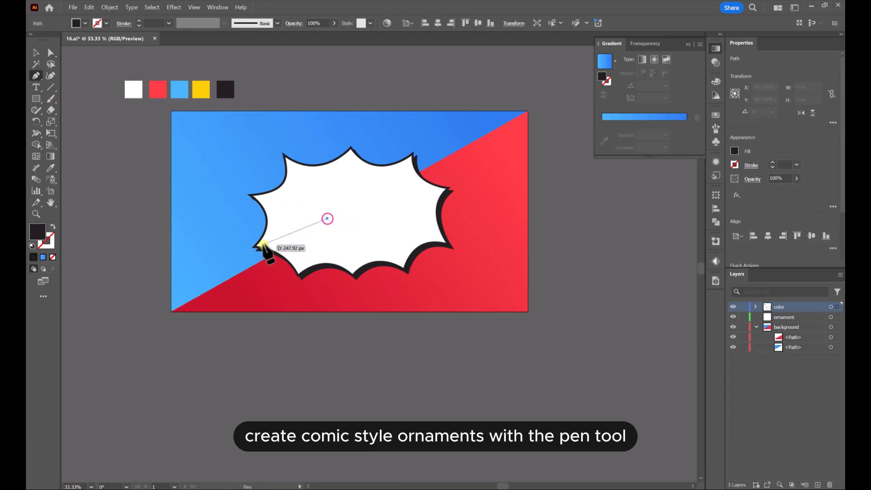
{"action": "left_click", "coordinate": [230, 263]}
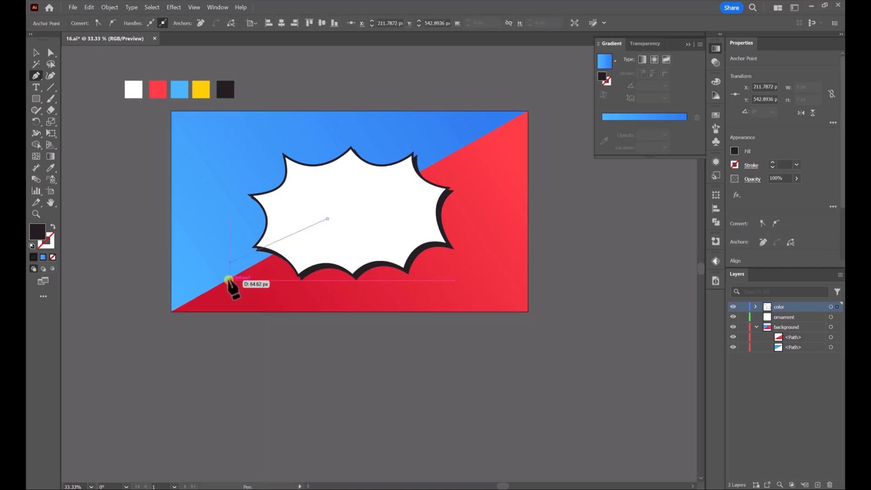
{"action": "left_click", "coordinate": [227, 277]}
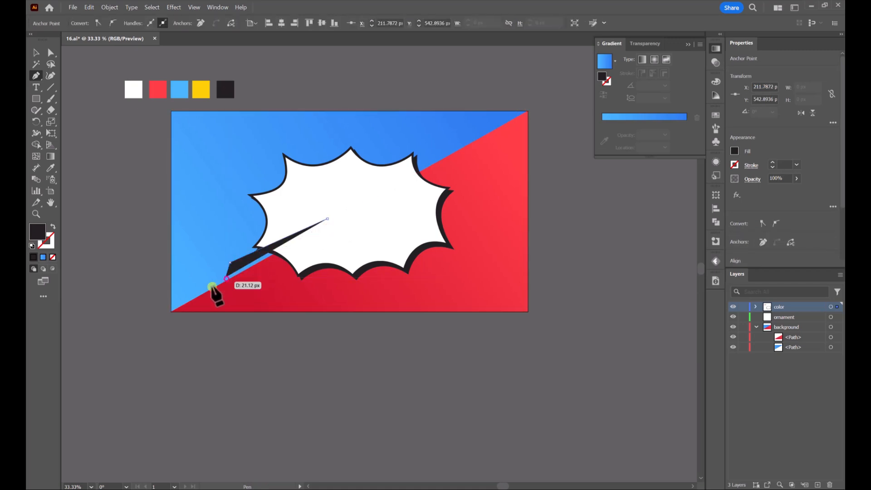
{"action": "left_click", "coordinate": [149, 315]}
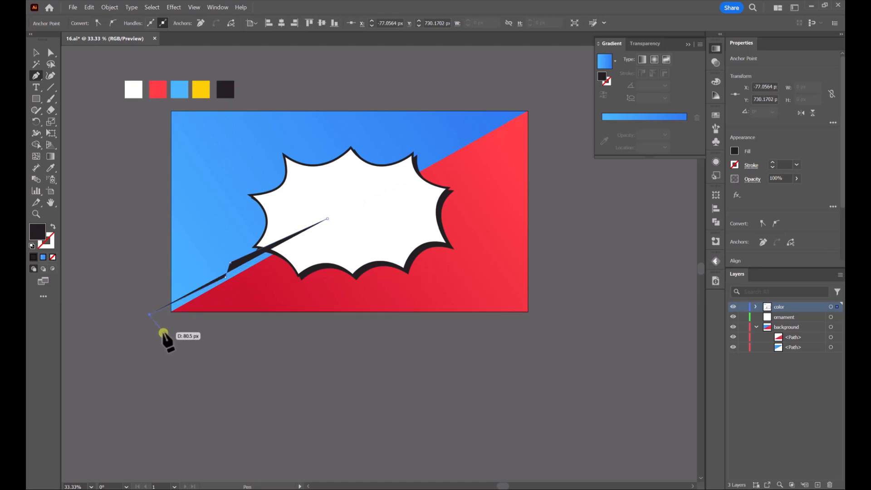
{"action": "left_click", "coordinate": [163, 332]}
{"action": "left_click", "coordinate": [243, 293]}
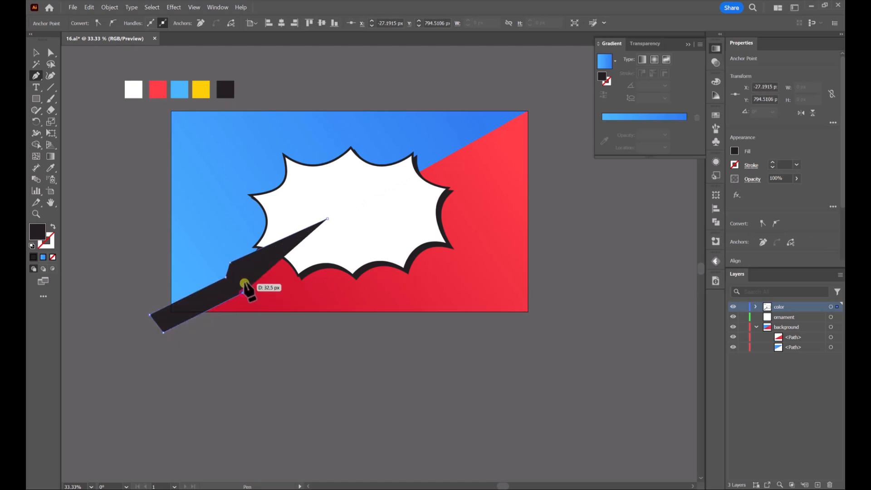
{"action": "left_click", "coordinate": [246, 275]}
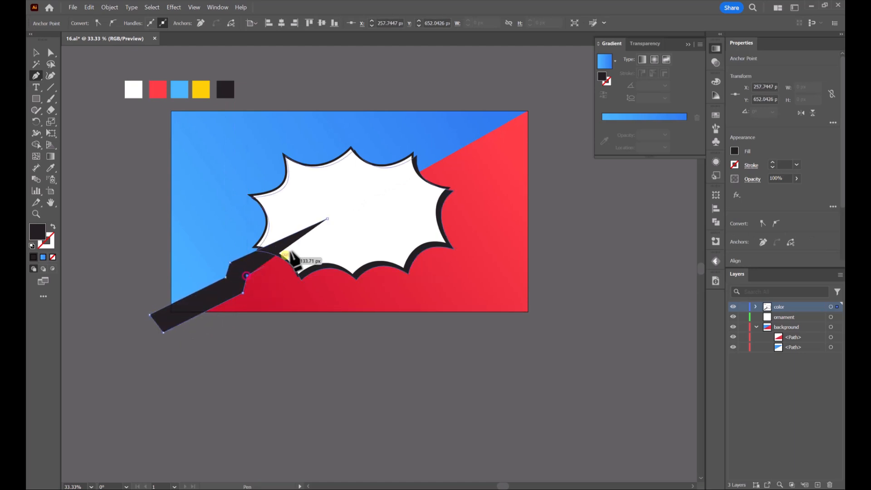
{"action": "left_click", "coordinate": [327, 219]}
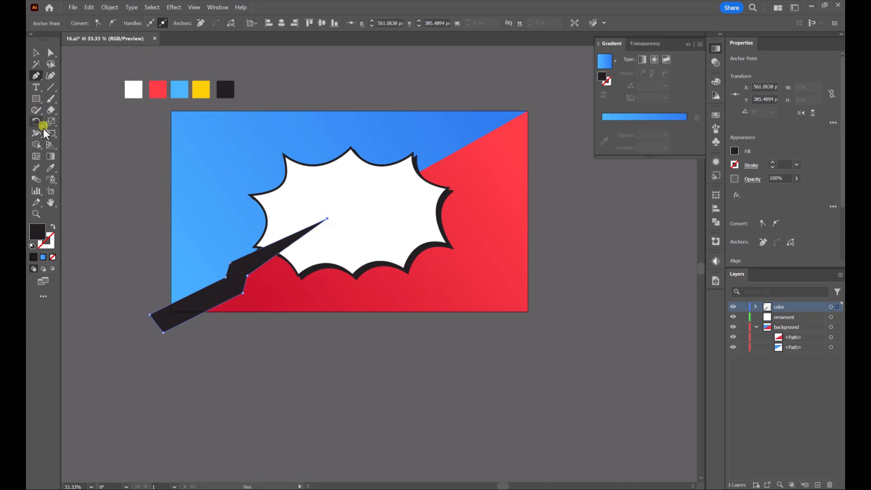
Fill the lightning bolt with the yellow swatch colour using the Eyedropper.
{"action": "left_click", "coordinate": [51, 168]}
{"action": "left_click", "coordinate": [204, 85]}
{"action": "left_click", "coordinate": [36, 54]}
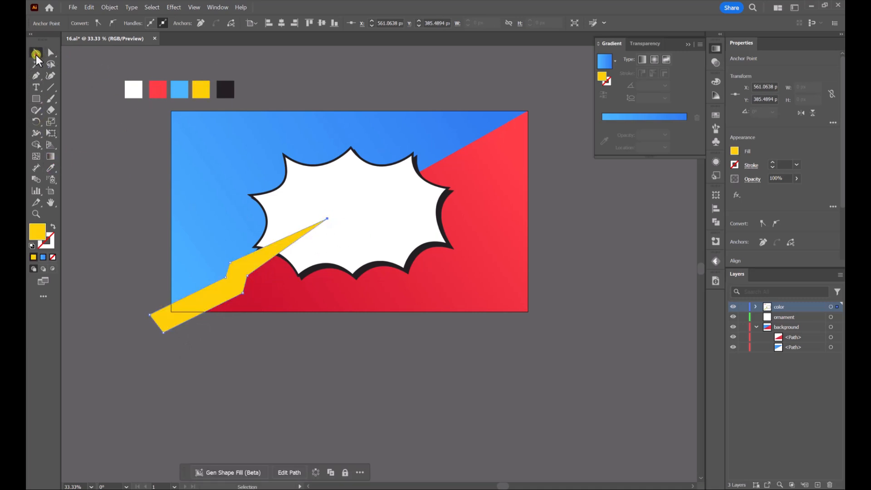
{"action": "left_click", "coordinate": [375, 95]}
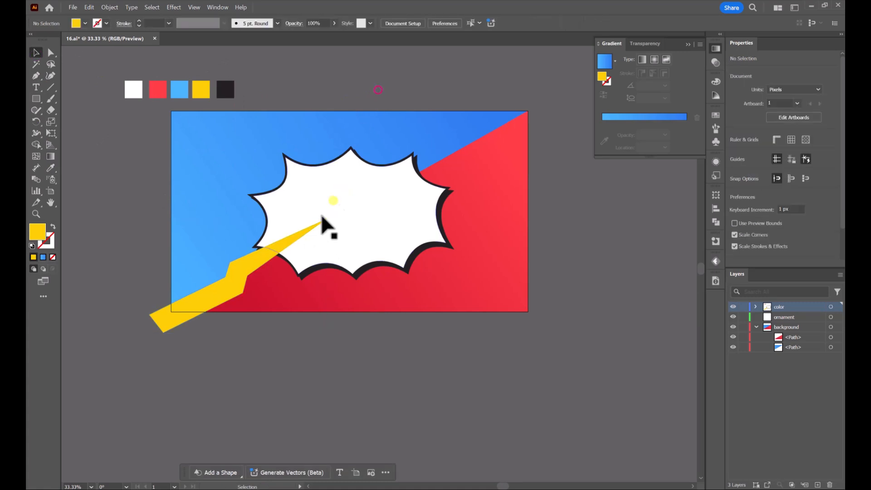
Create an outline shape around the yellow lightning bolt with Offset Path at 8 px and miter joins.
{"action": "left_click", "coordinate": [242, 277]}
{"action": "left_click", "coordinate": [109, 8]}
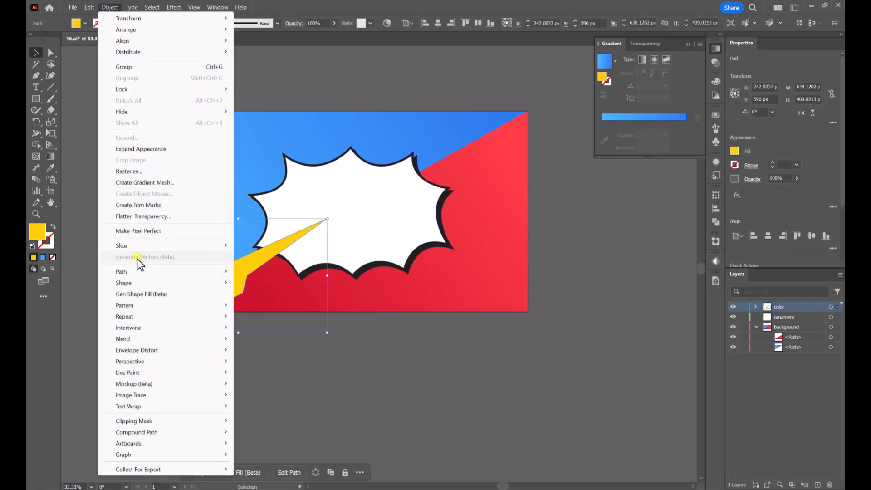
{"action": "mouse_move", "coordinate": [142, 272]}
{"action": "left_click", "coordinate": [271, 308]}
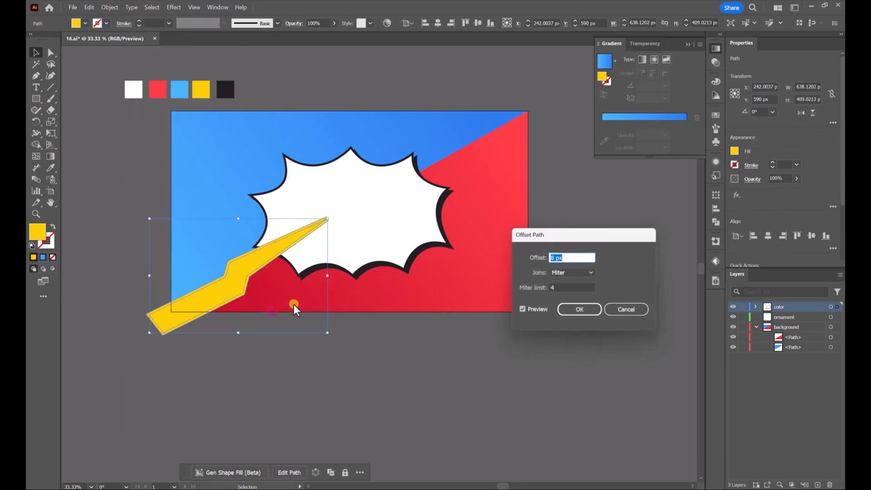
{"action": "left_click", "coordinate": [580, 310]}
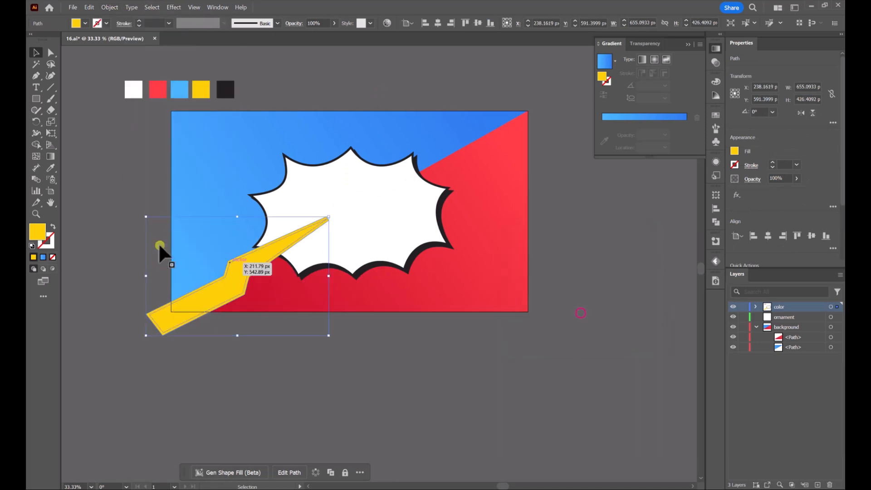
Fill the lightning bolt's offset shape with the near-black swatch colour.
{"action": "key", "text": "i"}
{"action": "left_click", "coordinate": [225, 91]}
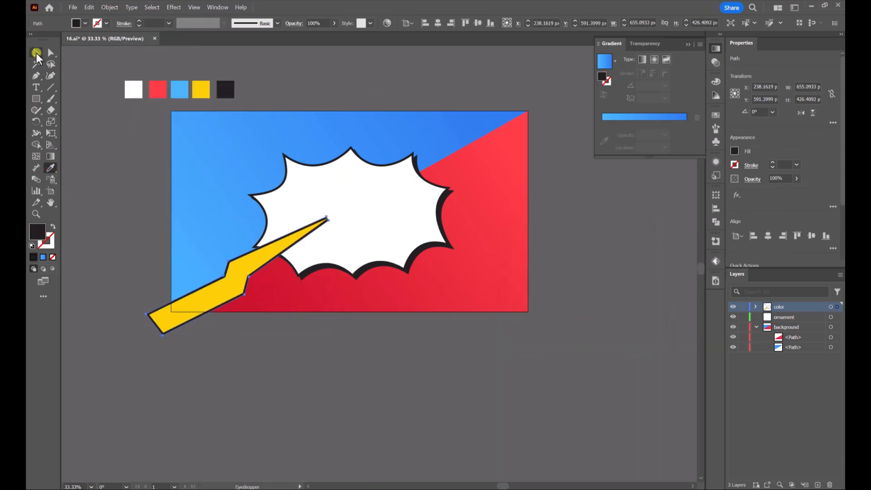
{"action": "left_click", "coordinate": [37, 52]}
{"action": "left_click", "coordinate": [379, 83]}
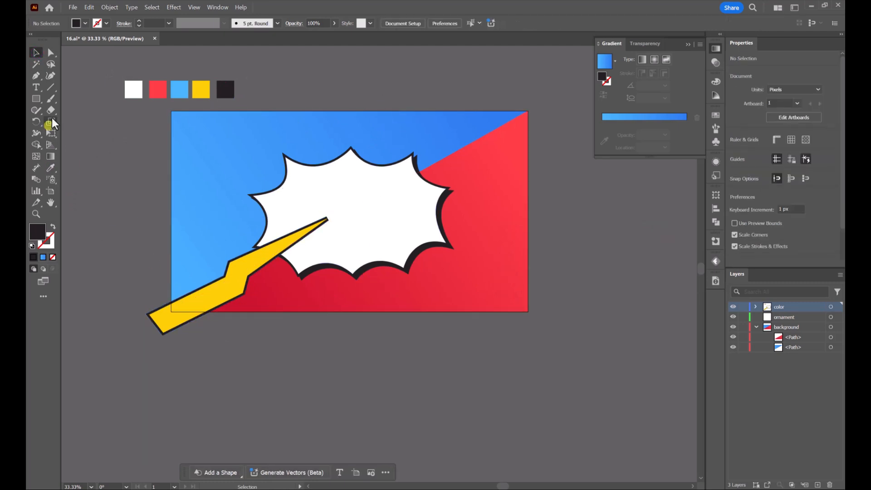
Draw a closed shape about 721 × 491 px with the Pen tool, following the bolt's centre line and covering its lower half.
{"action": "key", "text": "p"}
{"action": "left_click", "coordinate": [133, 352]}
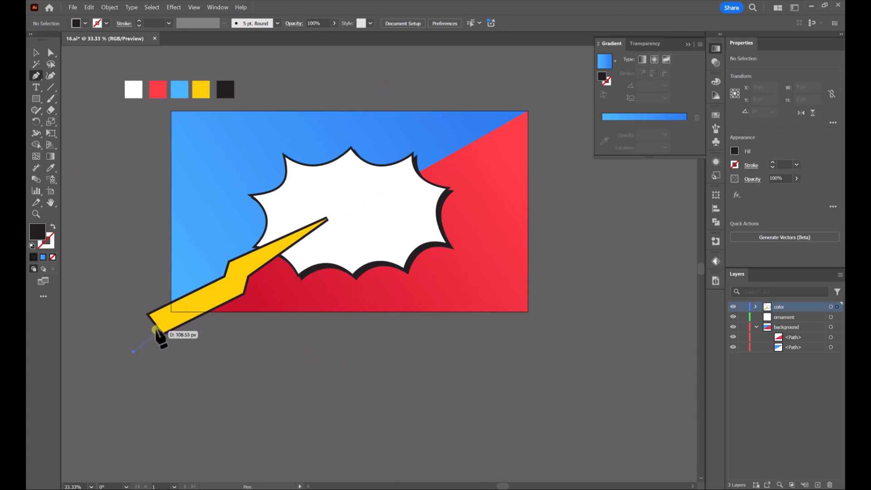
{"action": "left_click", "coordinate": [157, 325]}
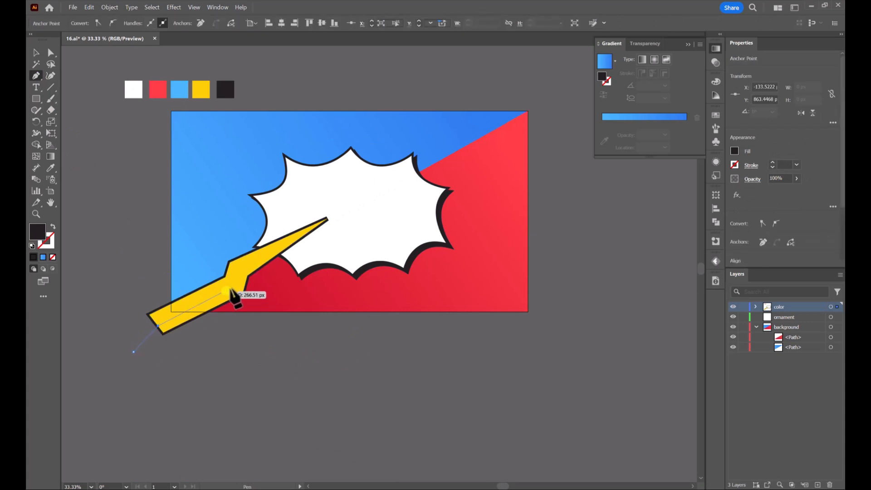
{"action": "left_click", "coordinate": [237, 287]}
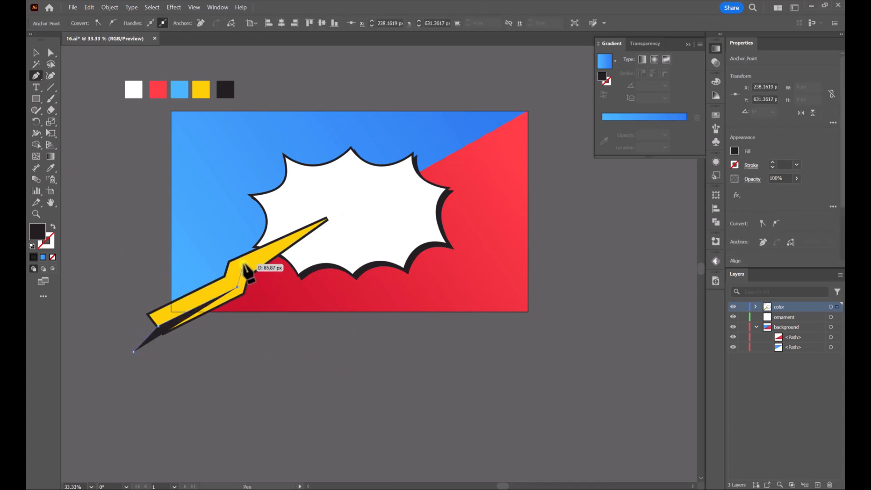
{"action": "left_click", "coordinate": [244, 264]}
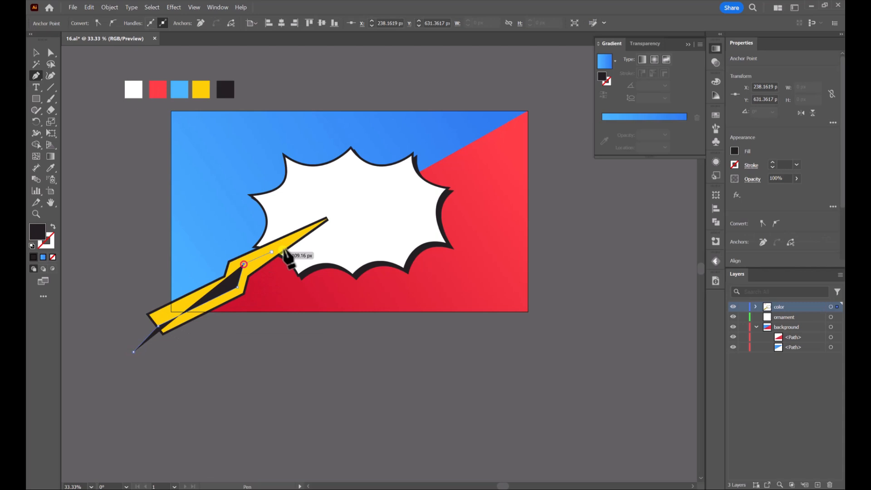
{"action": "left_click", "coordinate": [335, 215]}
{"action": "left_click", "coordinate": [273, 303]}
{"action": "left_click", "coordinate": [210, 352]}
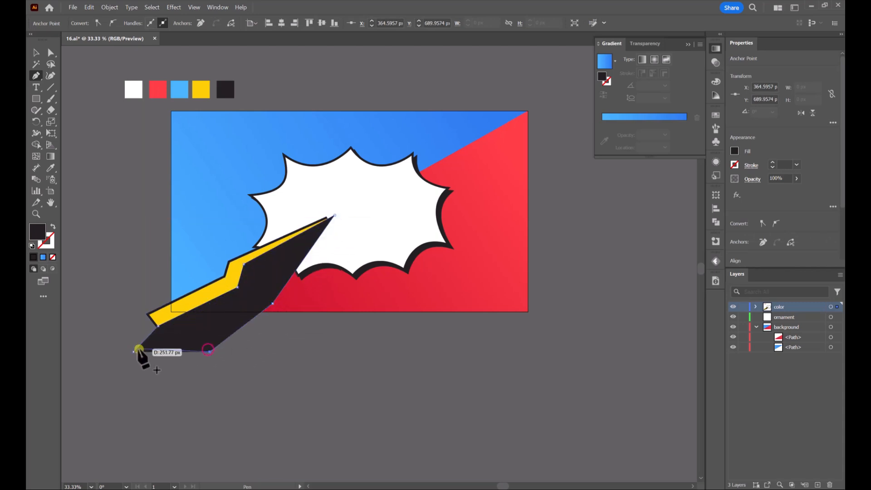
{"action": "left_click", "coordinate": [137, 352]}
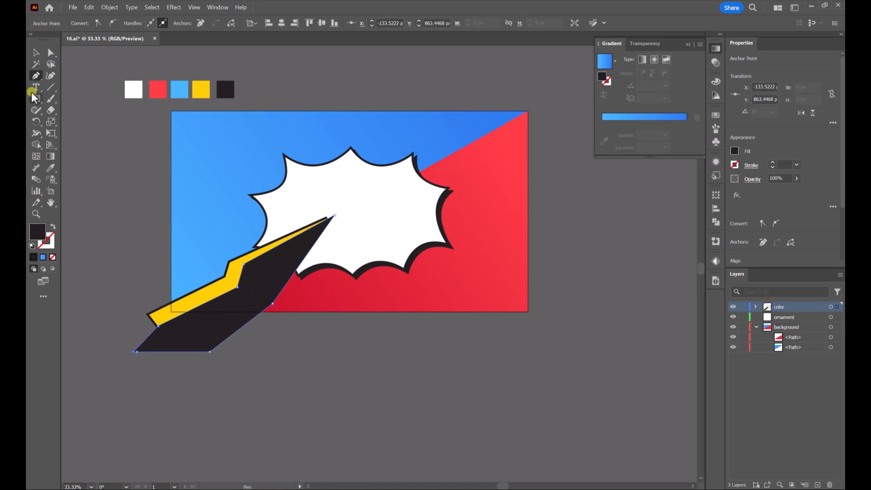
Copy the yellow lightning-bolt shape and paste the copy directly in front of it.
{"action": "left_click", "coordinate": [36, 53]}
{"action": "left_click", "coordinate": [227, 304]}
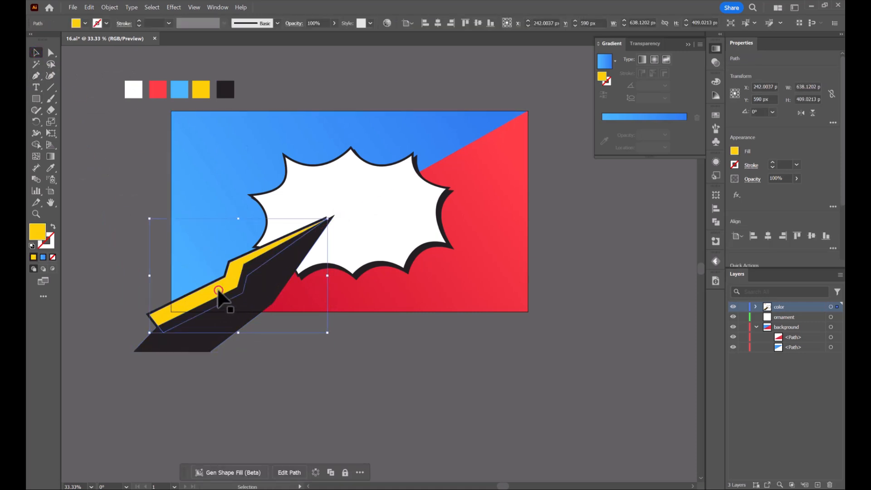
{"action": "right_click", "coordinate": [218, 289]}
{"action": "left_click", "coordinate": [267, 157]}
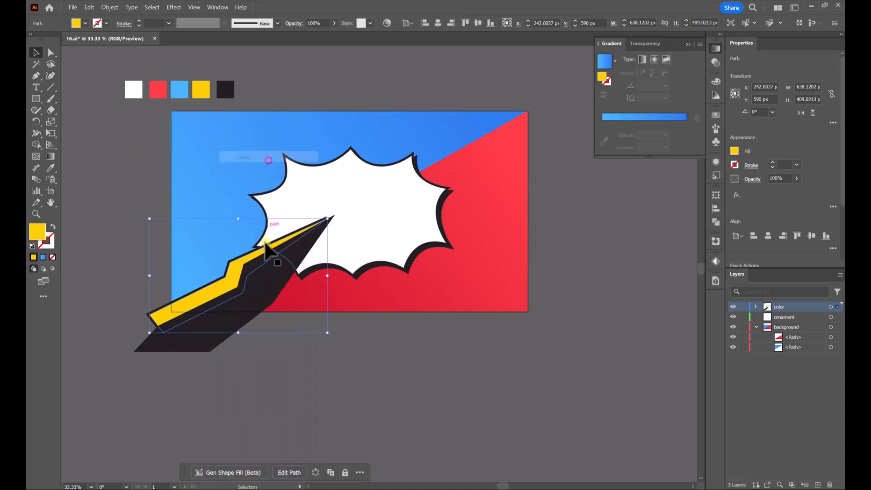
{"action": "right_click", "coordinate": [257, 255]}
{"action": "mouse_move", "coordinate": [329, 181]}
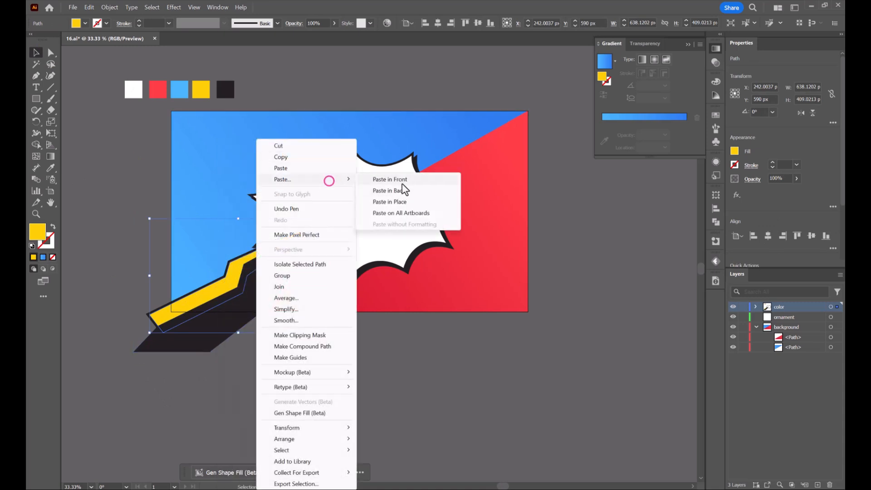
{"action": "left_click", "coordinate": [402, 184]}
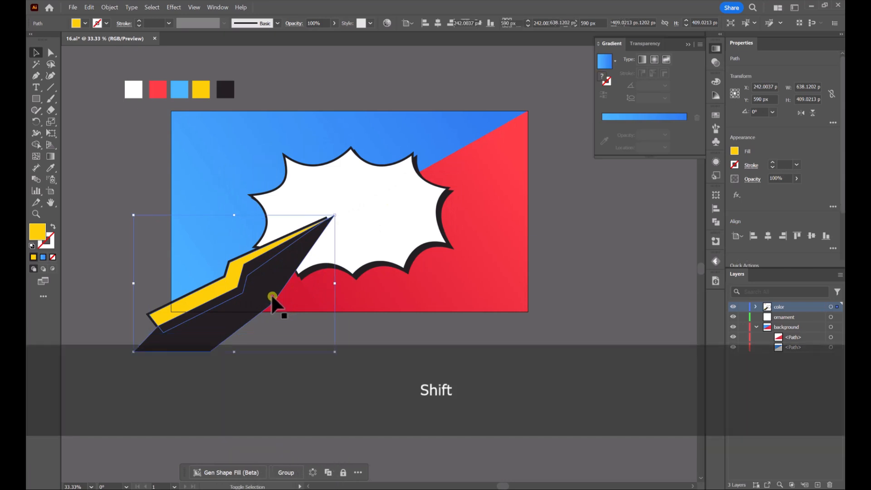
Select the bolt copy together with the near-black pen shape and intersect them with Pathfinder.
{"action": "left_click_drag", "start_coordinate": [272, 295], "coordinate": [317, 314]}
{"action": "key", "text": "ctrl+z"}
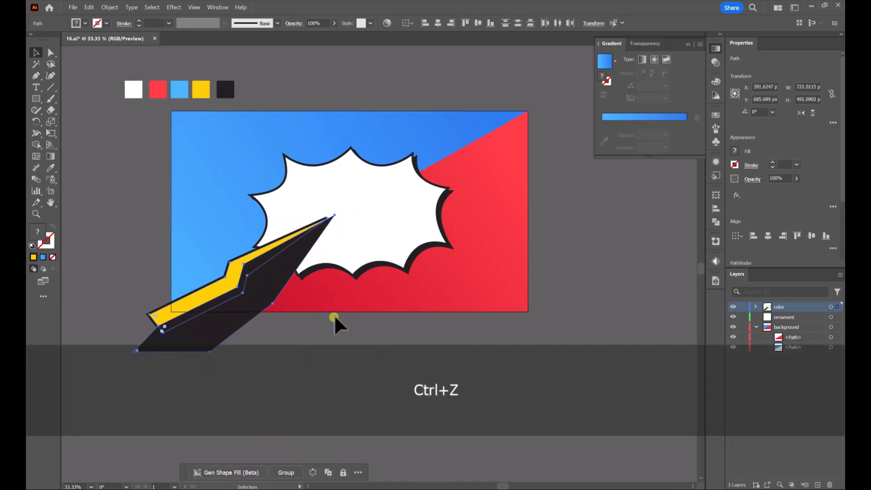
{"action": "left_click", "coordinate": [718, 222]}
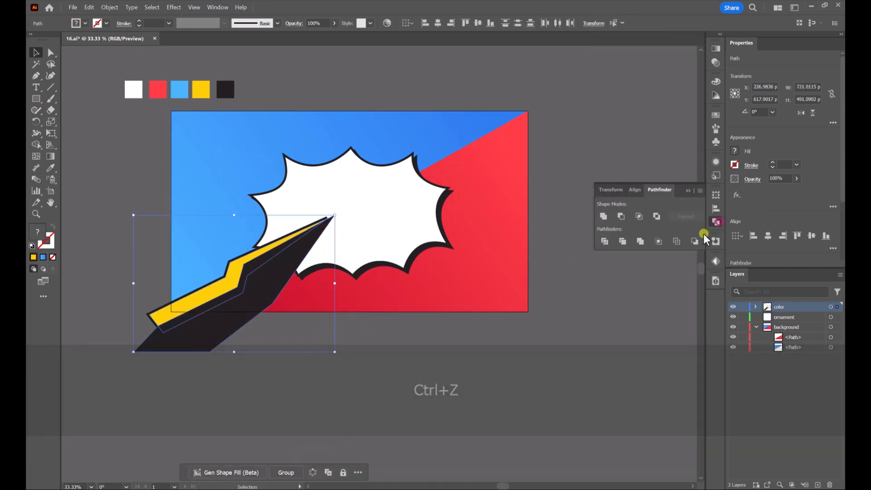
{"action": "left_click", "coordinate": [639, 219]}
Fill the intersected lower strip of the bolt with orange FFA607, starting from the bolt's yellow and lowering green to 166.
{"action": "left_click", "coordinate": [50, 169]}
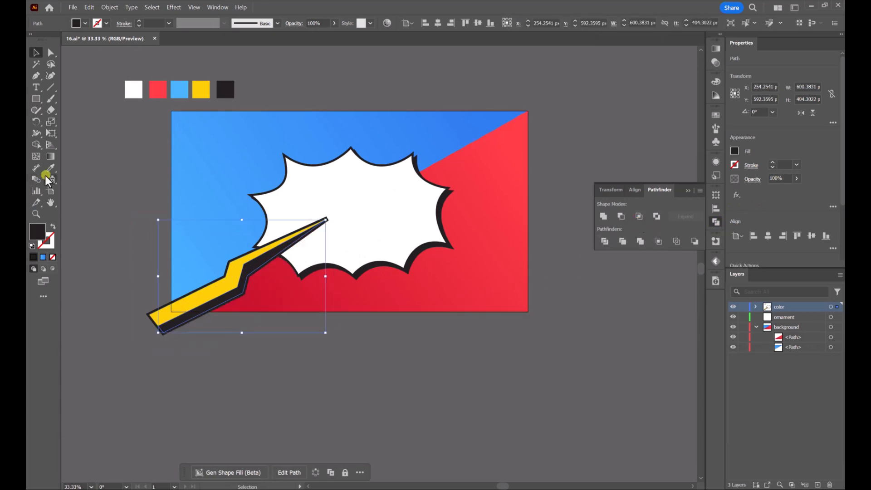
{"action": "left_click", "coordinate": [264, 260]}
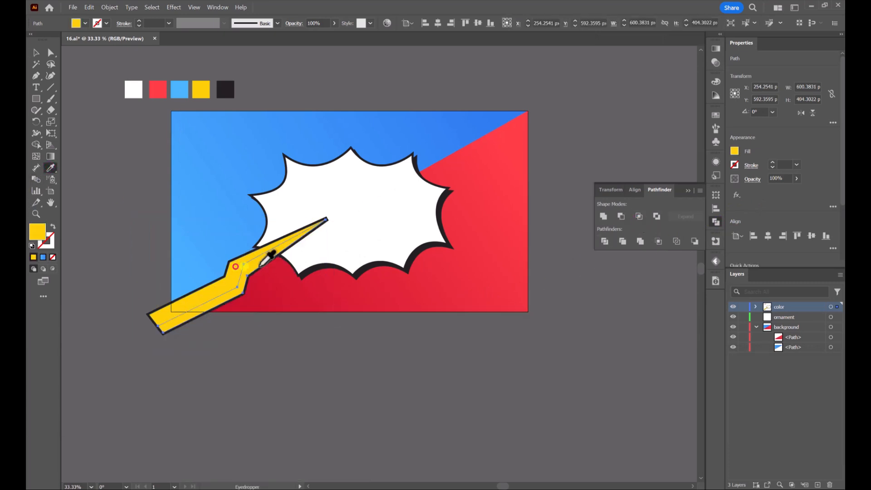
{"action": "left_click", "coordinate": [732, 152]}
{"action": "left_click", "coordinate": [678, 169]}
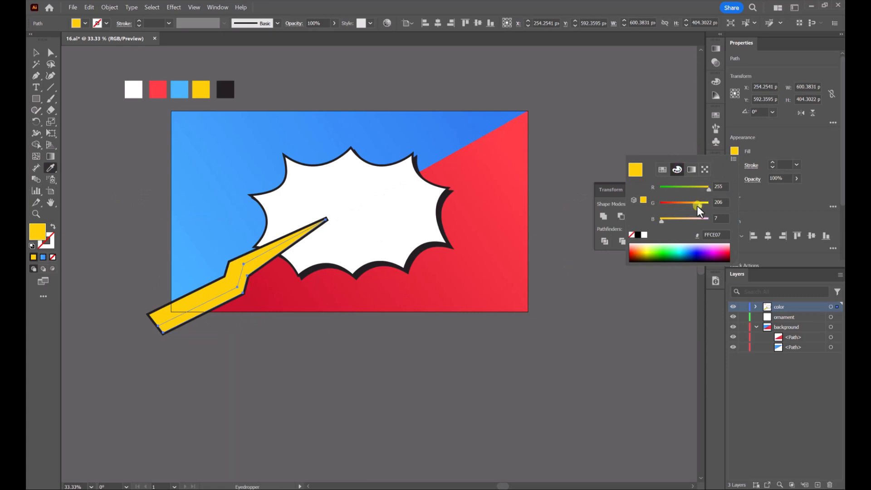
{"action": "left_click_drag", "start_coordinate": [697, 205], "coordinate": [690, 205]}
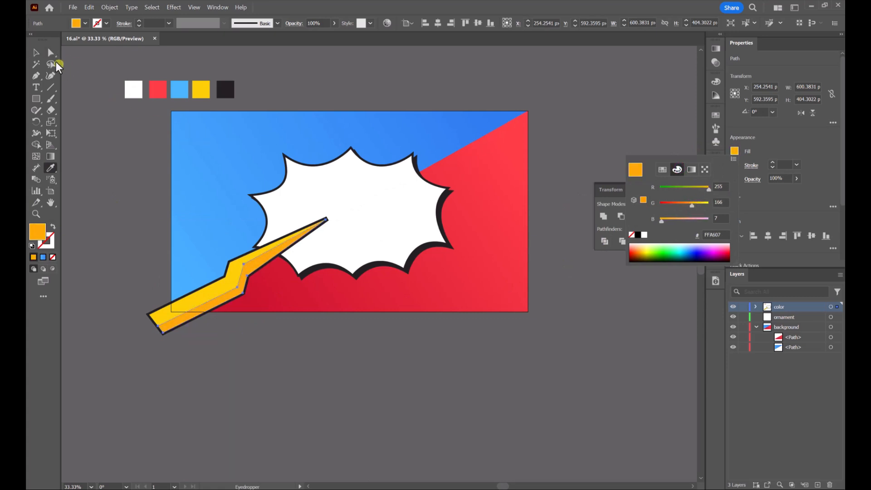
Group the lightning bolt's yellow shape, orange shading and near-black outline.
{"action": "left_click", "coordinate": [36, 52]}
{"action": "key", "text": "ctrl+z"}
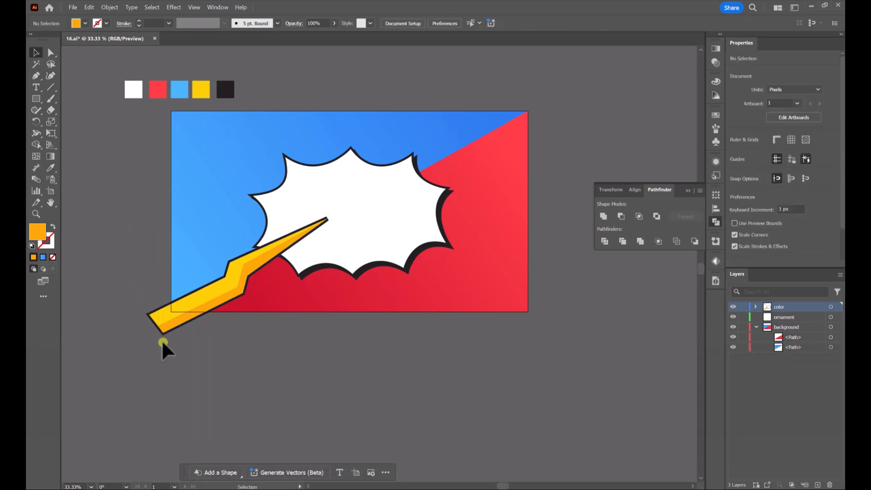
{"action": "left_click", "coordinate": [162, 339]}
{"action": "right_click", "coordinate": [167, 314]}
{"action": "left_click", "coordinate": [199, 277]}
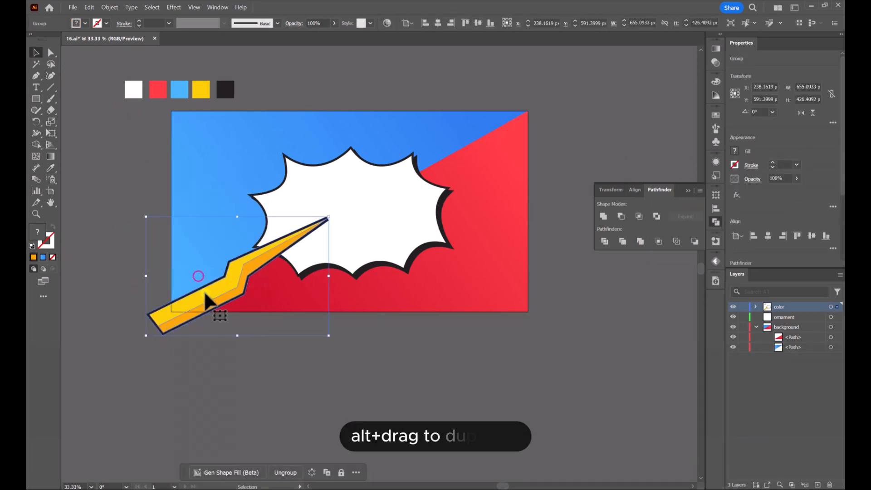
Duplicate the lightning bolt towards the artboard's upper-right corner, flip the copy horizontally and vertically, and align its tip inside the burst.
{"action": "left_click_drag", "start_coordinate": [206, 296], "coordinate": [443, 186]}
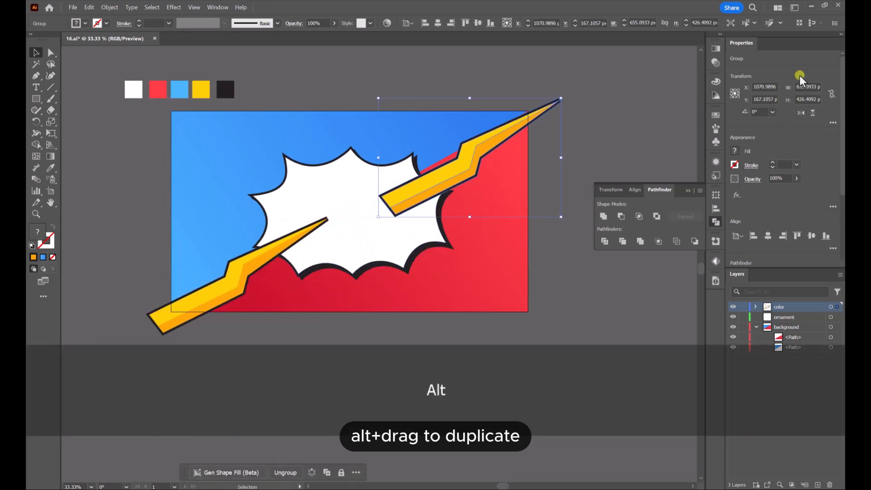
{"action": "left_click", "coordinate": [802, 113]}
{"action": "left_click", "coordinate": [814, 114]}
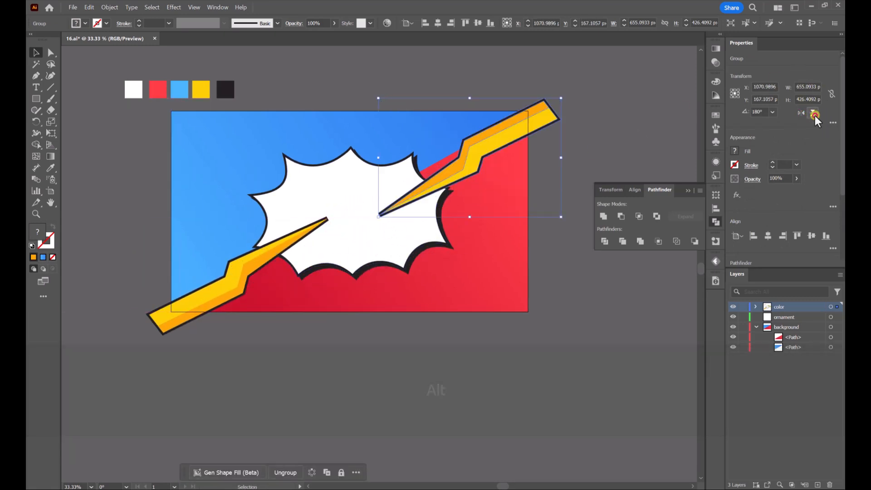
{"action": "mouse_move", "coordinate": [528, 129]}
{"action": "left_mouse_down"}
{"action": "mouse_move", "coordinate": [543, 101]}
{"action": "mouse_move", "coordinate": [515, 127]}
{"action": "left_mouse_up"}
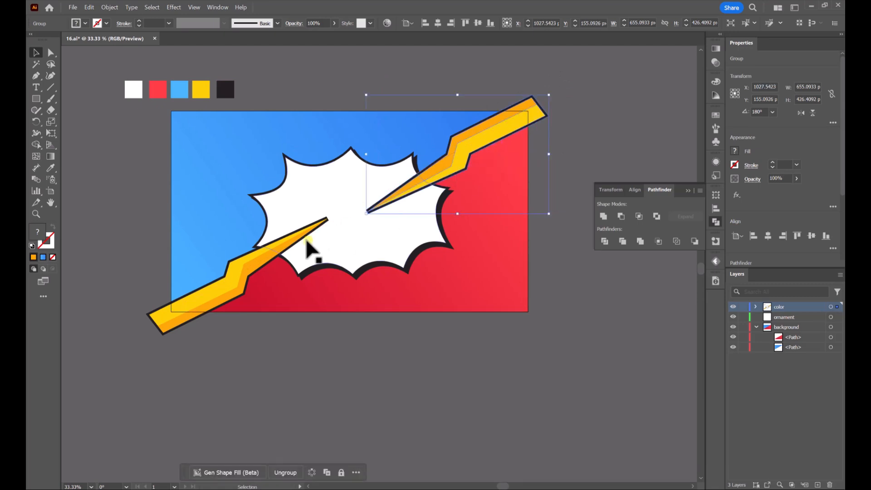
Group both lightning bolts and place the group beneath the white burst in the background layer.
{"action": "left_click", "coordinate": [250, 271], "text": "shift"}
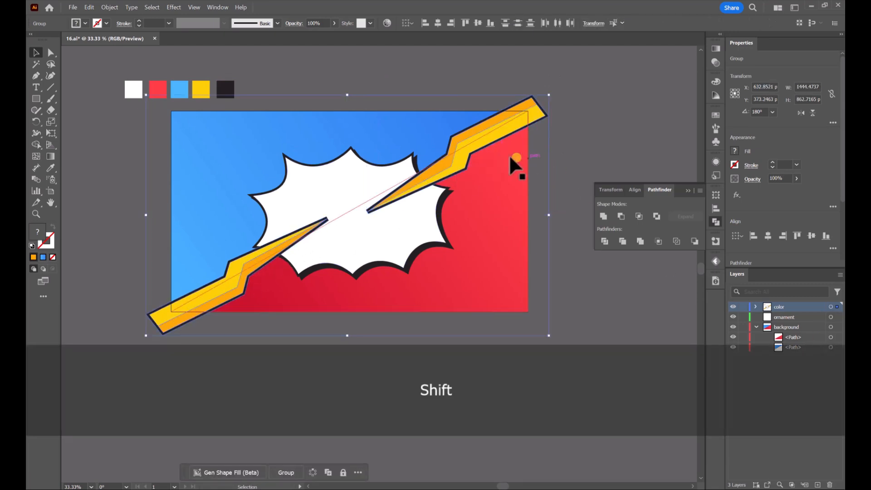
{"action": "right_click", "coordinate": [471, 149]}
{"action": "left_click", "coordinate": [494, 283]}
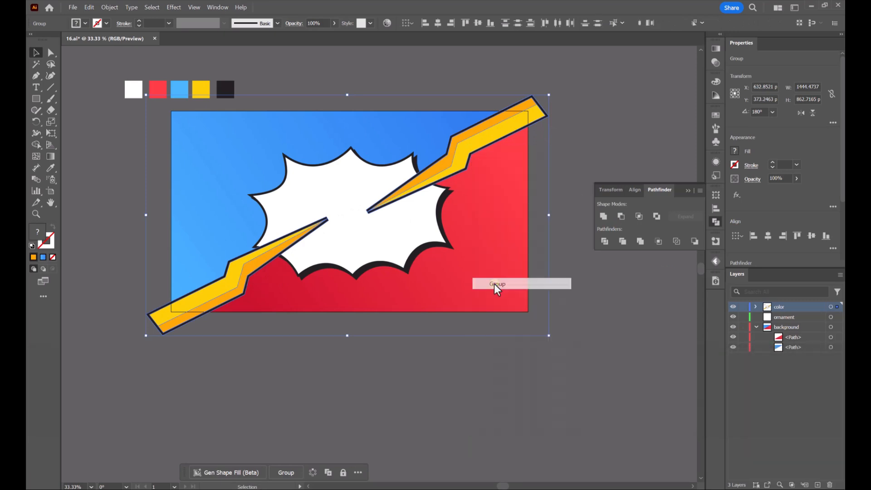
{"action": "left_click_drag", "start_coordinate": [788, 349], "coordinate": [731, 344]}
{"action": "left_click", "coordinate": [573, 130]}
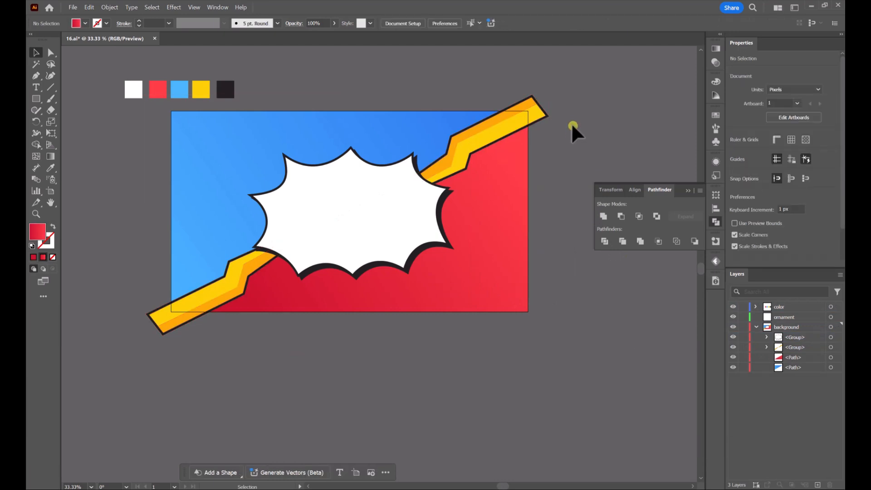
Copy the blue gradient half of the background and paste the duplicate in front at the same position.
{"action": "scroll", "coordinate": [572, 125], "scroll_direction": "up", "scroll_amount": 1}
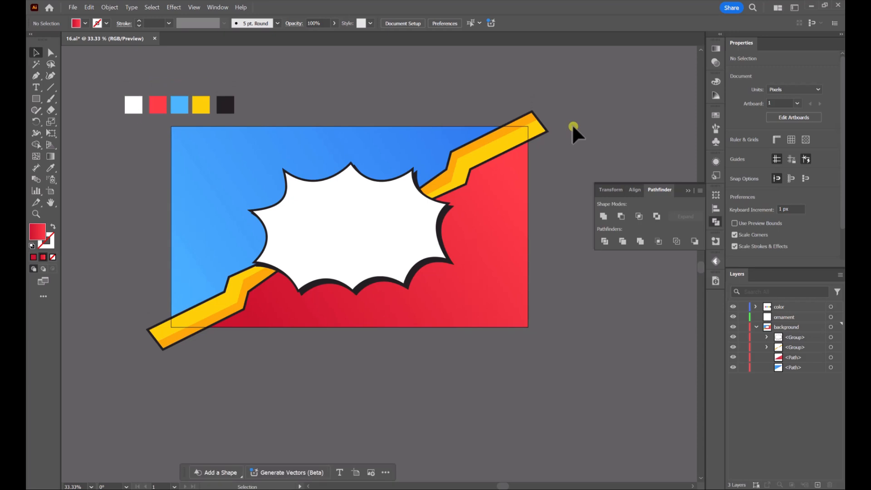
{"action": "left_click", "coordinate": [398, 144]}
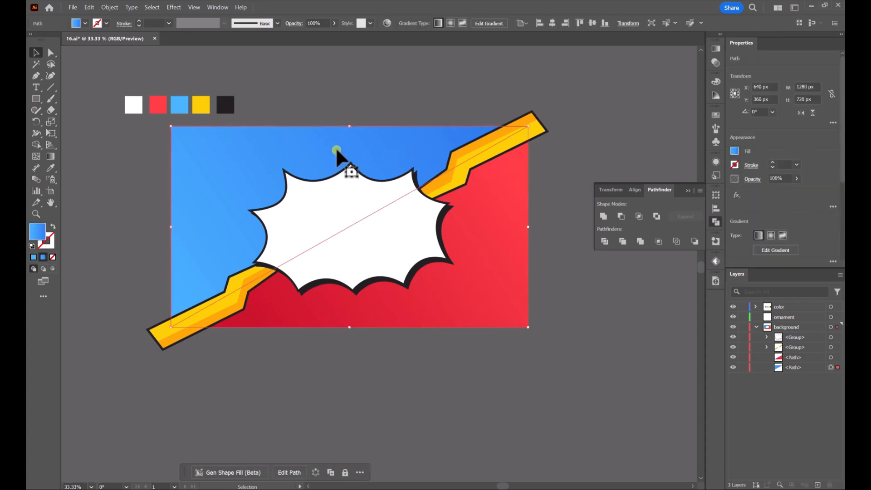
{"action": "right_click", "coordinate": [399, 143]}
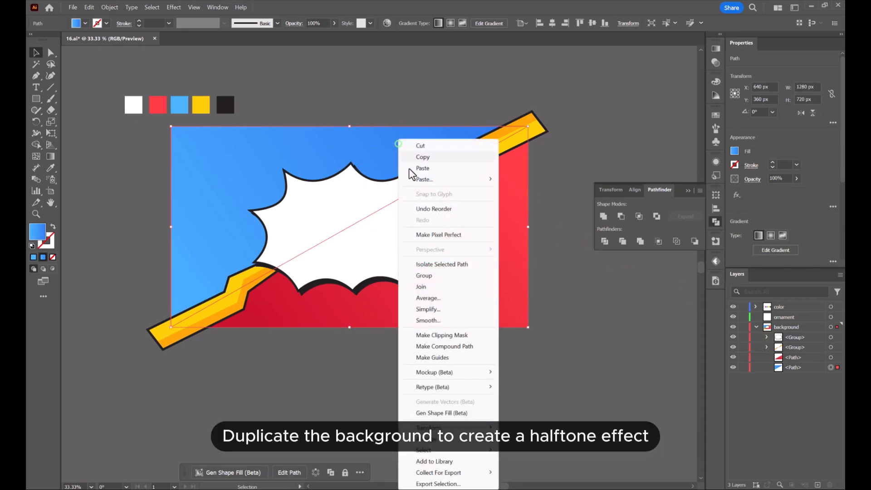
{"action": "left_click", "coordinate": [423, 157]}
{"action": "right_click", "coordinate": [389, 144]}
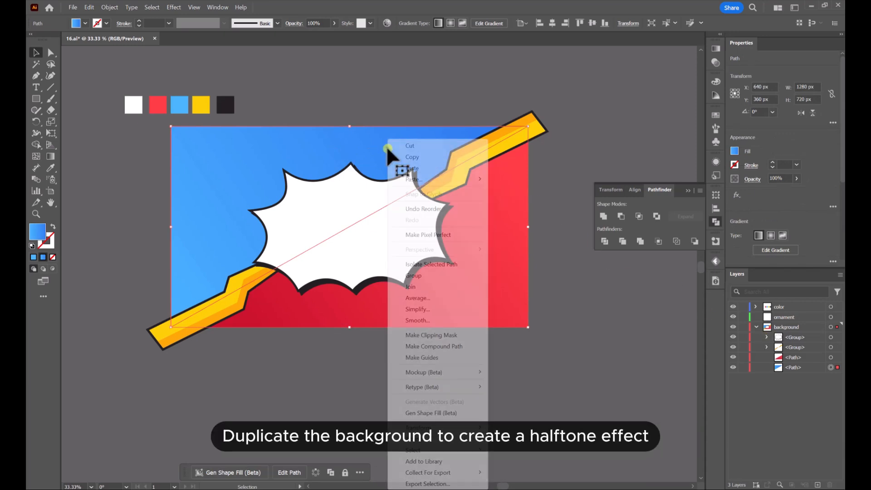
{"action": "mouse_move", "coordinate": [429, 178]}
{"action": "left_click", "coordinate": [522, 180]}
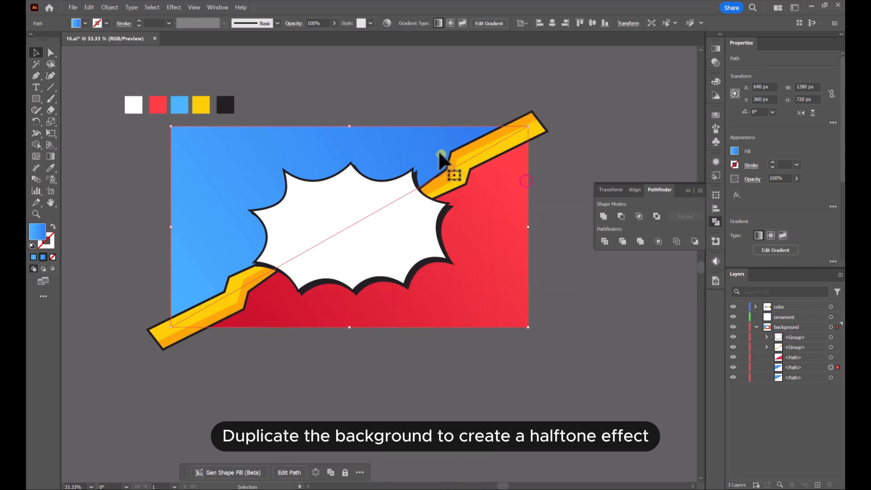
{"action": "left_click_drag", "start_coordinate": [443, 156], "coordinate": [421, 146]}
{"action": "key", "text": "ctrl+z"}
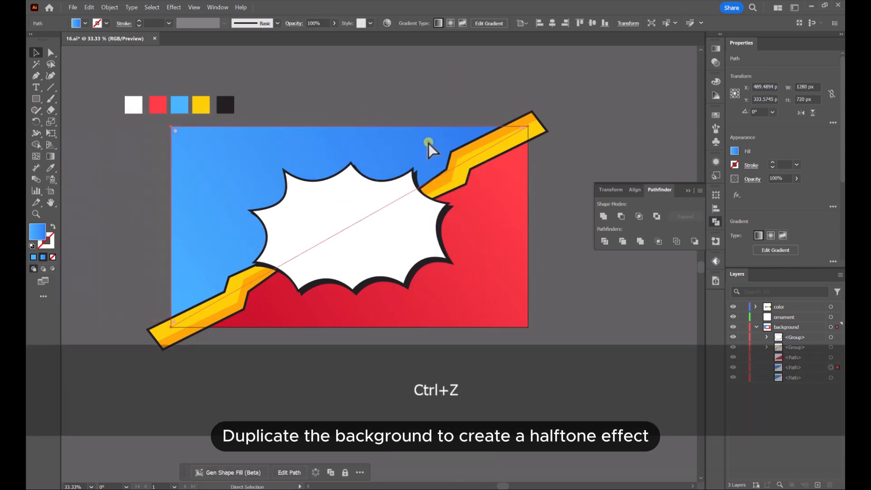
{"action": "left_click", "coordinate": [457, 88]}
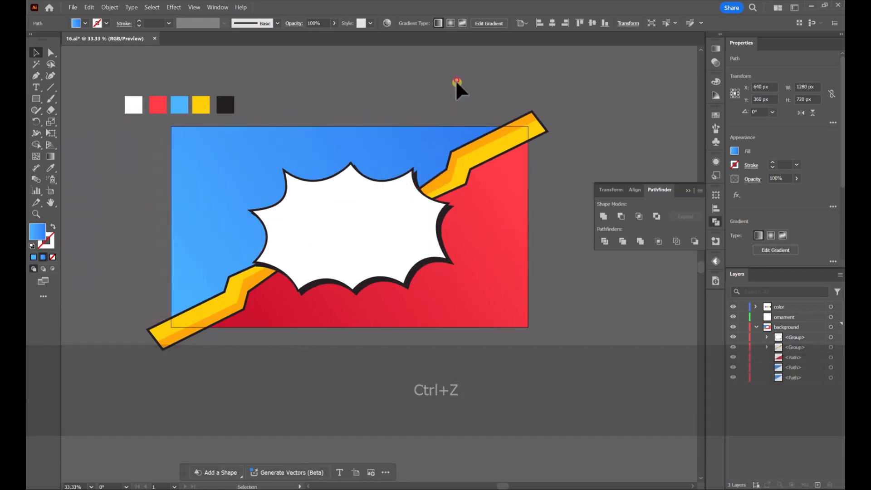
Copy the red gradient half of the background and paste the duplicate in front at the same position.
{"action": "left_click", "coordinate": [482, 264]}
{"action": "left_click_drag", "start_coordinate": [483, 263], "coordinate": [501, 282]}
{"action": "key", "text": "ctrl+z"}
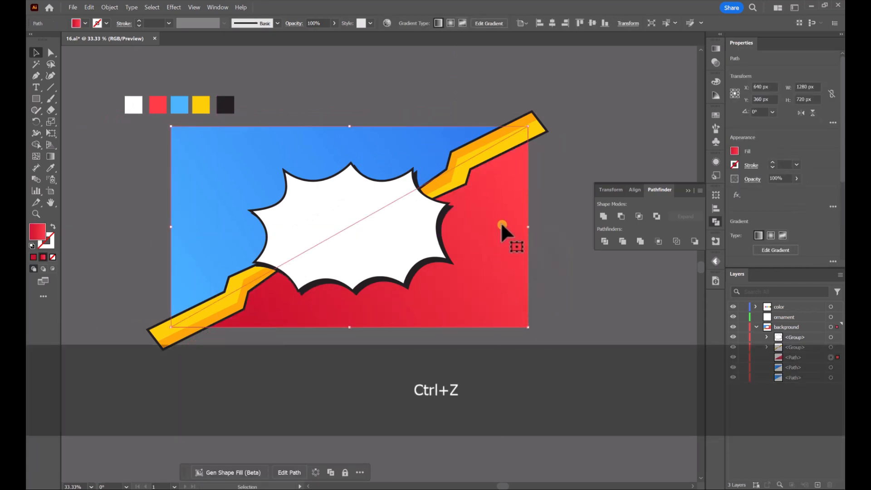
{"action": "right_click", "coordinate": [502, 224]}
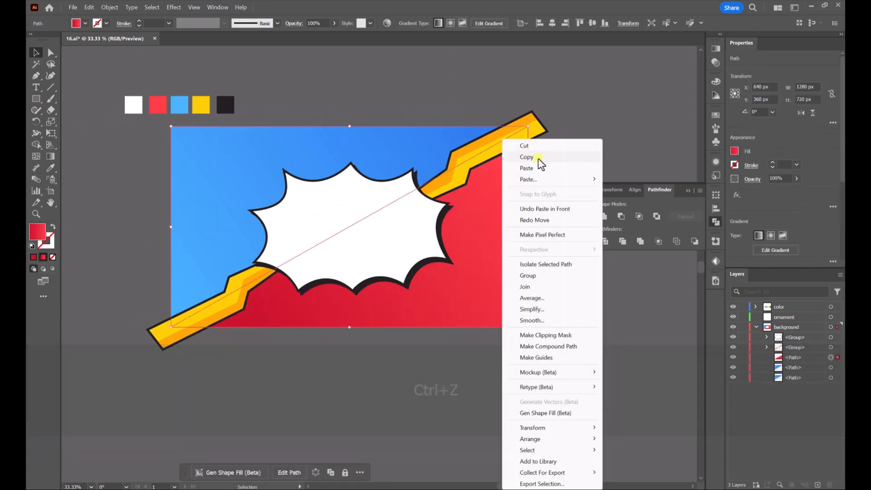
{"action": "key", "text": "Escape"}
{"action": "right_click", "coordinate": [508, 192]}
{"action": "mouse_move", "coordinate": [547, 177]}
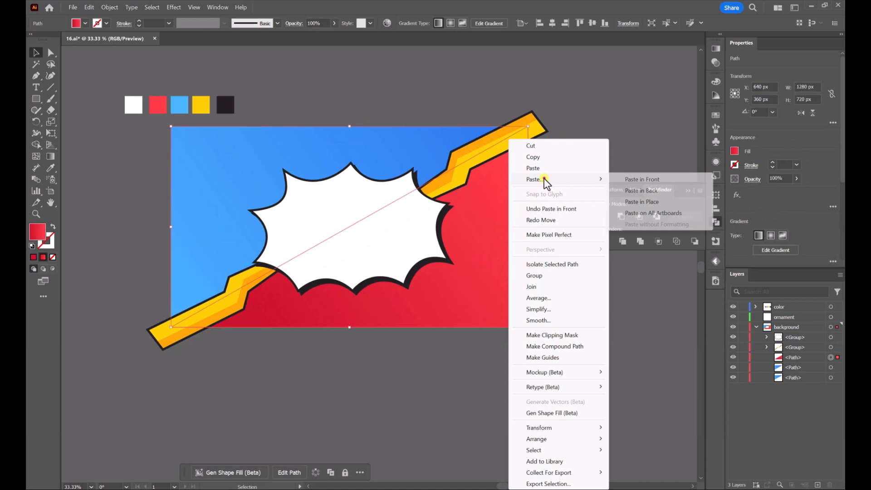
{"action": "left_click", "coordinate": [633, 180]}
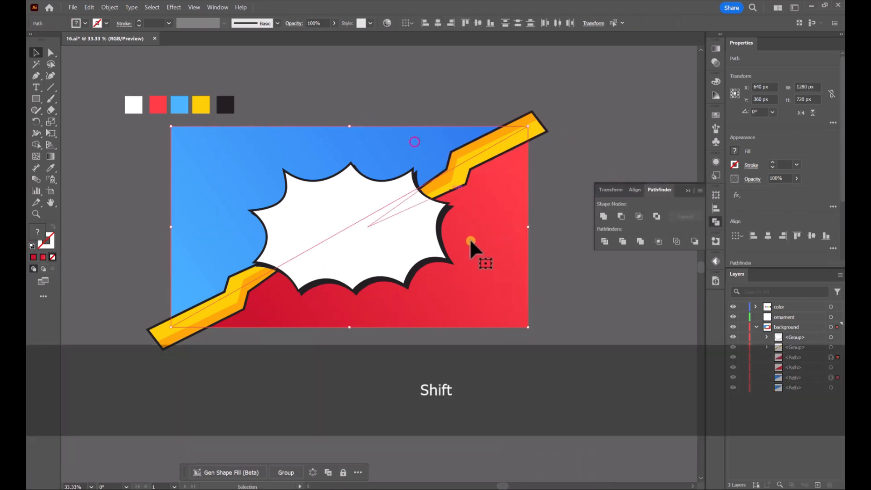
Apply a linear gradient fill to both duplicated background halves and set its starting color stop to black (000000).
{"action": "left_click_drag", "start_coordinate": [471, 245], "coordinate": [523, 344]}
{"action": "key", "text": "ctrl+z"}
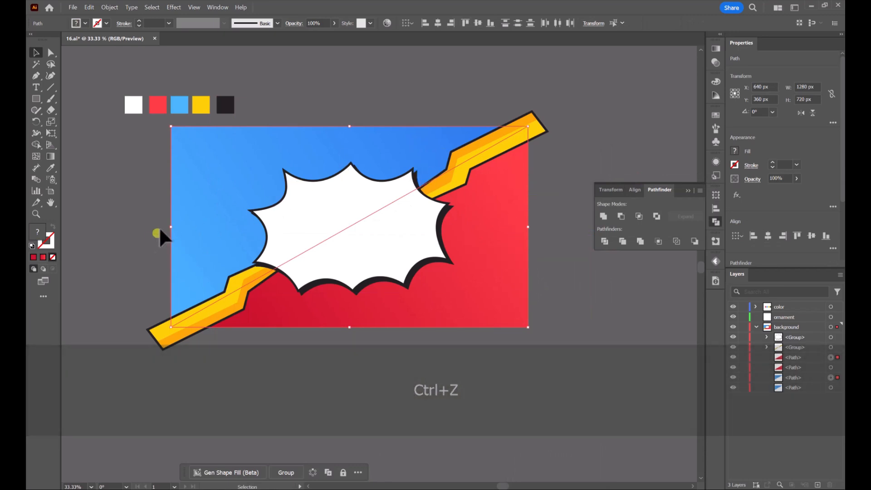
{"action": "left_click", "coordinate": [716, 51]}
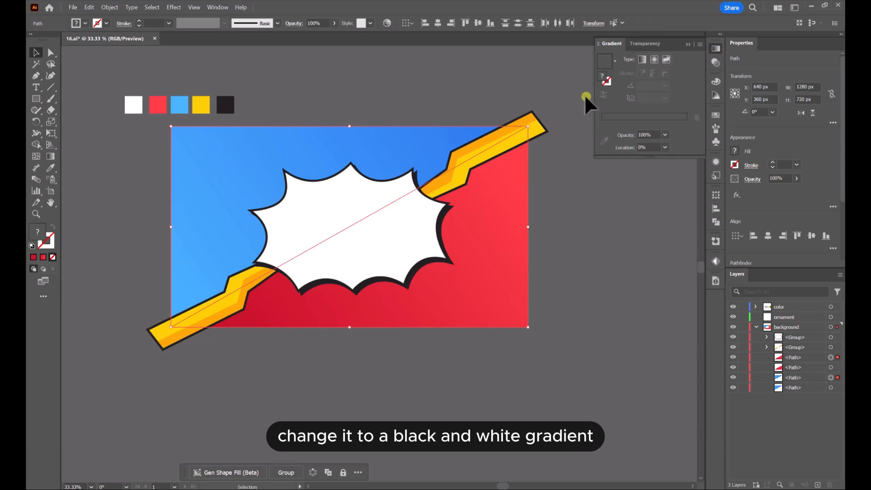
{"action": "left_click", "coordinate": [51, 169]}
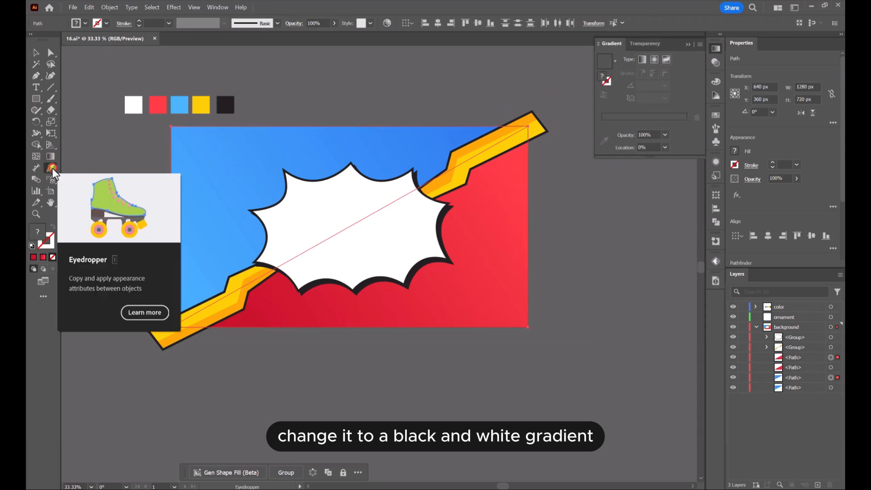
{"action": "left_click", "coordinate": [44, 258]}
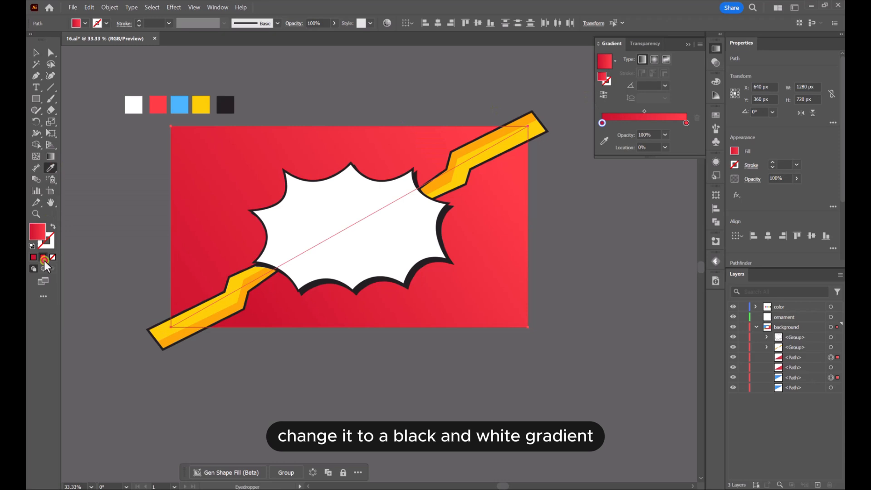
{"action": "double_click", "coordinate": [602, 125]}
{"action": "left_click", "coordinate": [578, 207]}
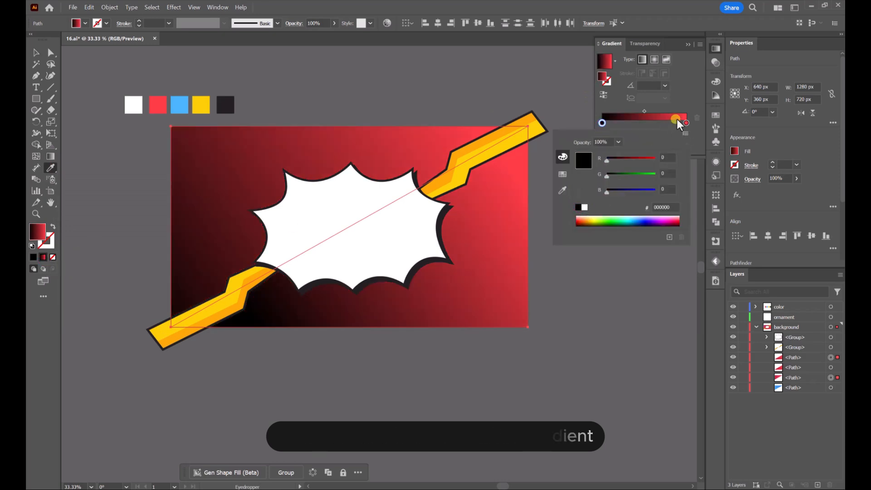
Set the end color stop of both halves' gradient to white (FFFFFF) and place it at about 90%.
{"action": "left_click", "coordinate": [687, 123]}
{"action": "double_click", "coordinate": [687, 124]}
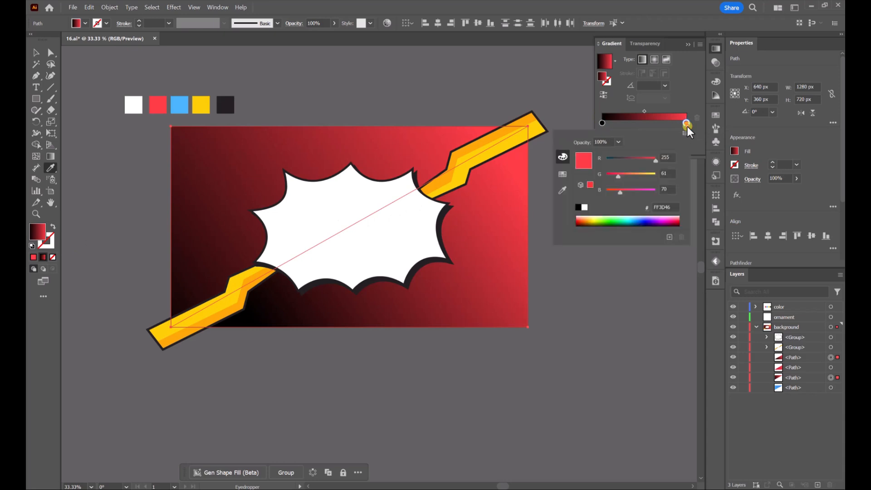
{"action": "left_click", "coordinate": [687, 124]}
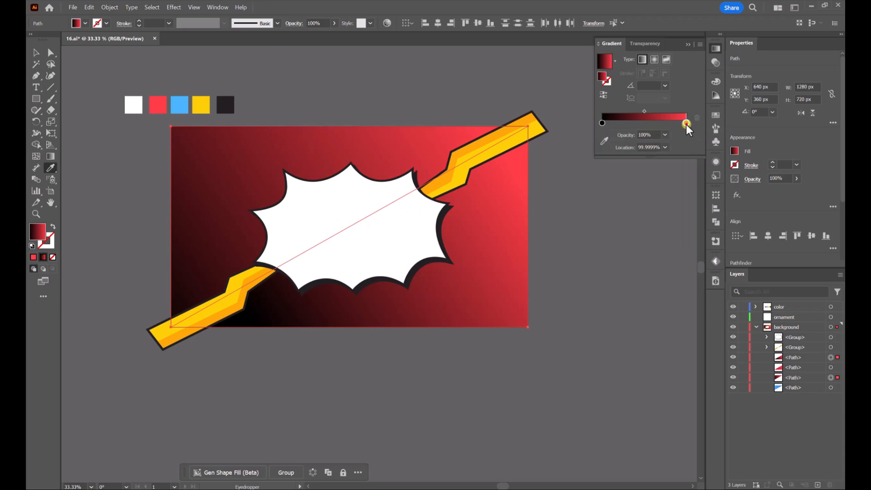
{"action": "double_click", "coordinate": [687, 124]}
{"action": "left_click", "coordinate": [585, 209]}
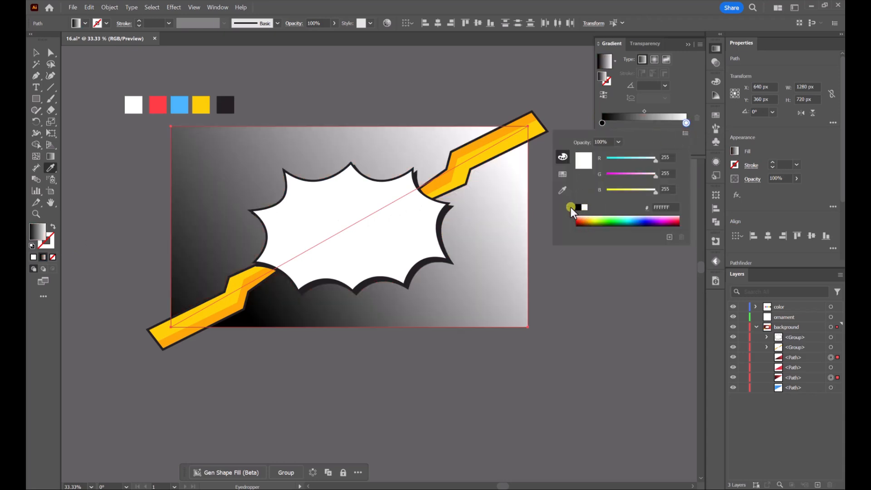
{"action": "left_click", "coordinate": [35, 54]}
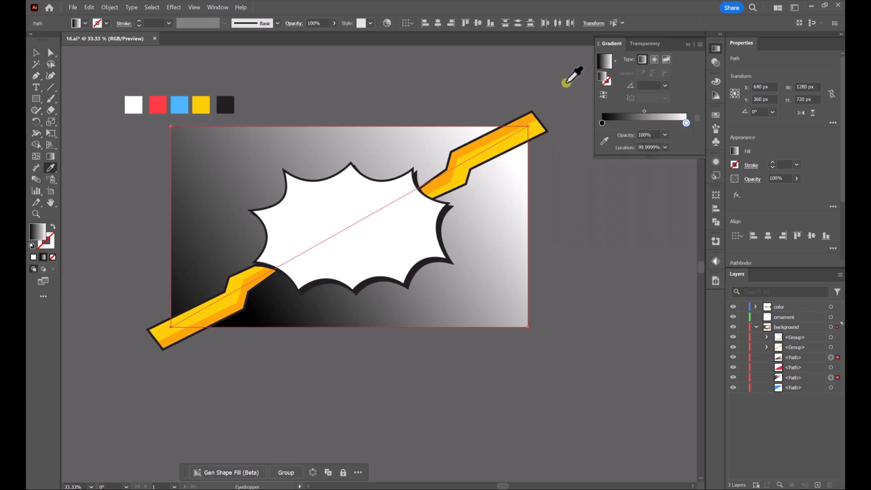
{"action": "left_click_drag", "start_coordinate": [686, 126], "coordinate": [679, 127]}
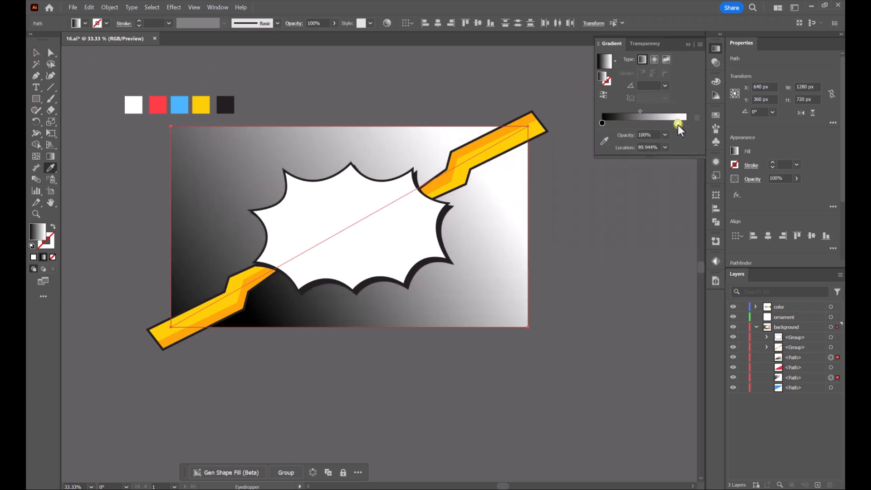
{"action": "left_click", "coordinate": [37, 53]}
{"action": "left_click", "coordinate": [379, 86]}
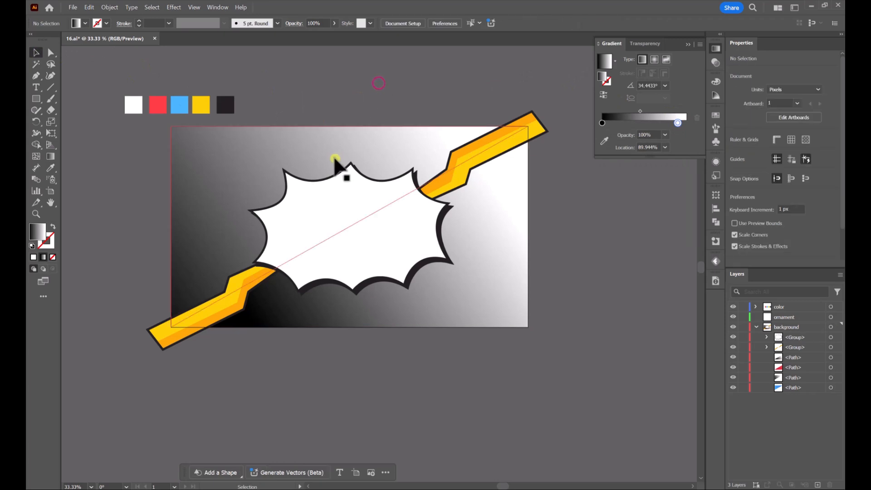
Redraw the upper-left half's black-to-white gradient diagonally from its lower-left corner towards the top edge, at about 39.6°.
{"action": "left_click", "coordinate": [269, 171]}
{"action": "left_click", "coordinate": [50, 157]}
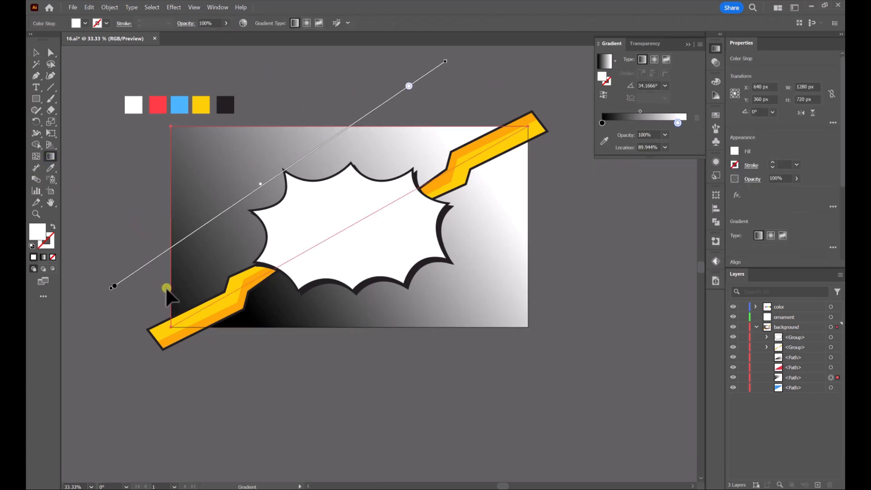
{"action": "mouse_move", "coordinate": [166, 312]}
{"action": "left_mouse_down"}
{"action": "mouse_move", "coordinate": [362, 165]}
{"action": "mouse_move", "coordinate": [345, 130]}
{"action": "left_mouse_up"}
{"action": "left_click", "coordinate": [36, 58]}
Redraw the lower-right half's gradient from black at the top to white at the bottom, at about -96°.
{"action": "left_click", "coordinate": [482, 243]}
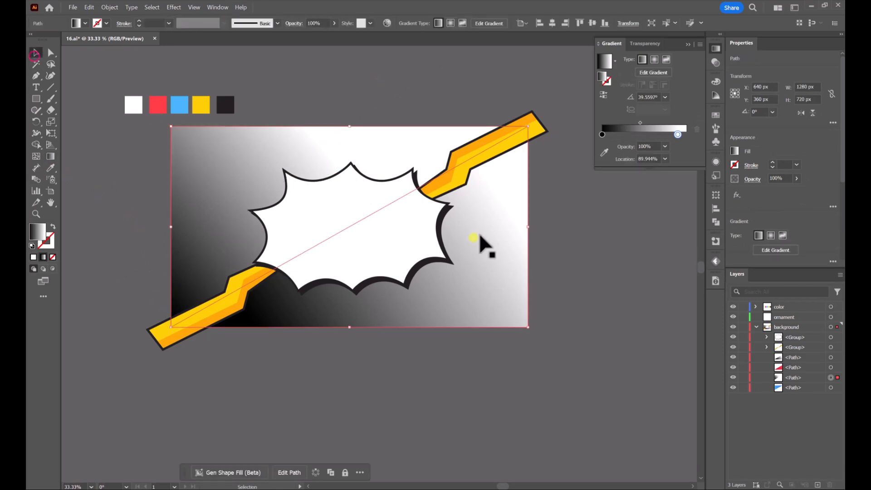
{"action": "left_click", "coordinate": [50, 157]}
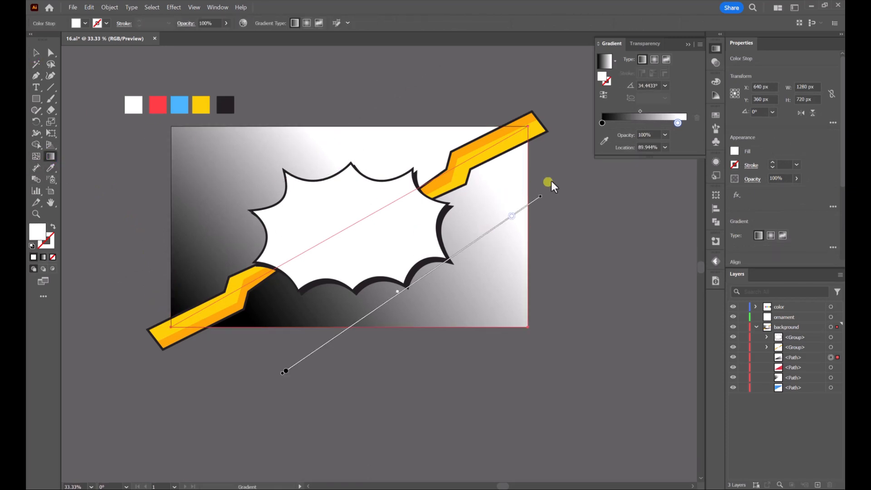
{"action": "left_click_drag", "start_coordinate": [395, 300], "coordinate": [529, 174]}
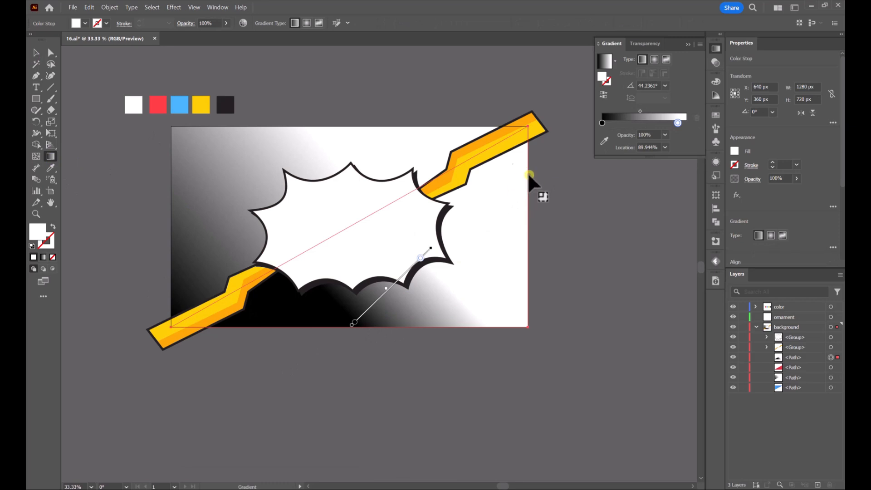
{"action": "left_click_drag", "start_coordinate": [393, 301], "coordinate": [300, 334]}
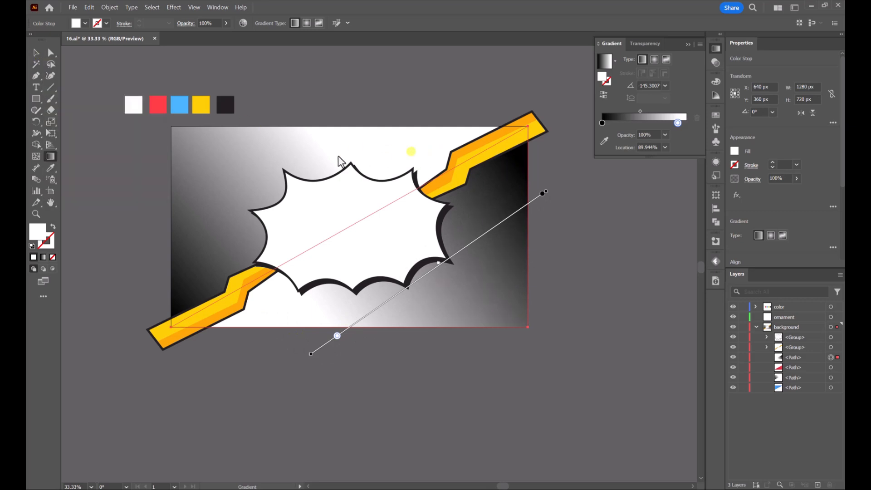
{"action": "left_click_drag", "start_coordinate": [499, 138], "coordinate": [468, 309]}
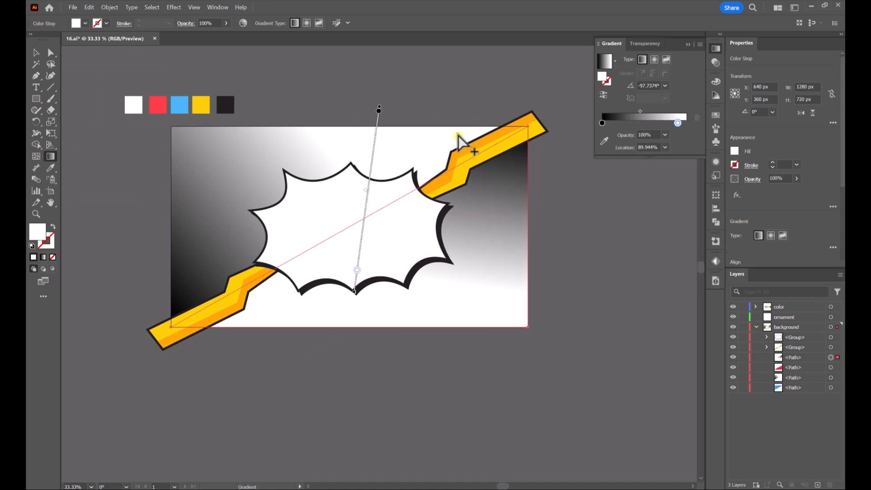
{"action": "mouse_move", "coordinate": [461, 132]}
{"action": "left_mouse_down"}
{"action": "mouse_move", "coordinate": [437, 356]}
{"action": "mouse_move", "coordinate": [443, 327]}
{"action": "mouse_move", "coordinate": [370, 297]}
{"action": "left_mouse_up"}
{"action": "left_click", "coordinate": [37, 53]}
Redraw the upper-left half's gradient from black at the bottom to white at the top, at about 81°.
{"action": "key", "text": "g"}
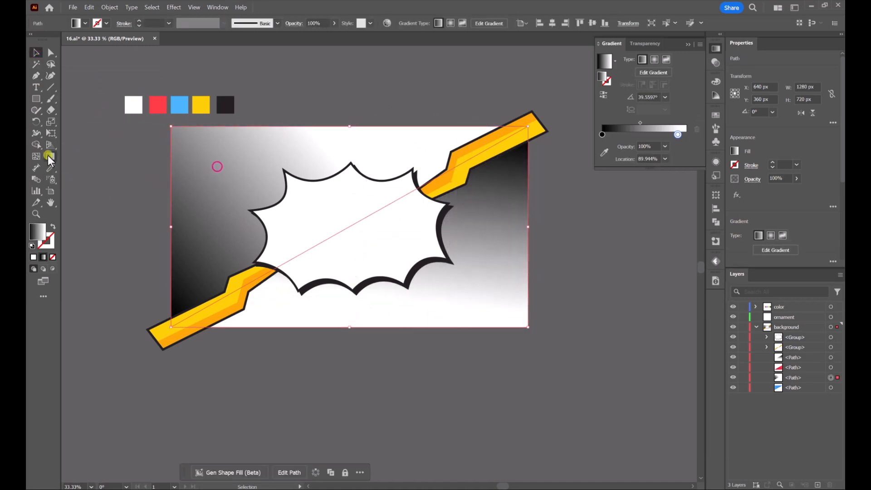
{"action": "left_click_drag", "start_coordinate": [152, 291], "coordinate": [350, 128]}
{"action": "mouse_move", "coordinate": [228, 327]}
{"action": "left_mouse_down"}
{"action": "mouse_move", "coordinate": [278, 127]}
{"action": "mouse_move", "coordinate": [259, 120]}
{"action": "left_mouse_up"}
{"action": "left_click", "coordinate": [38, 55]}
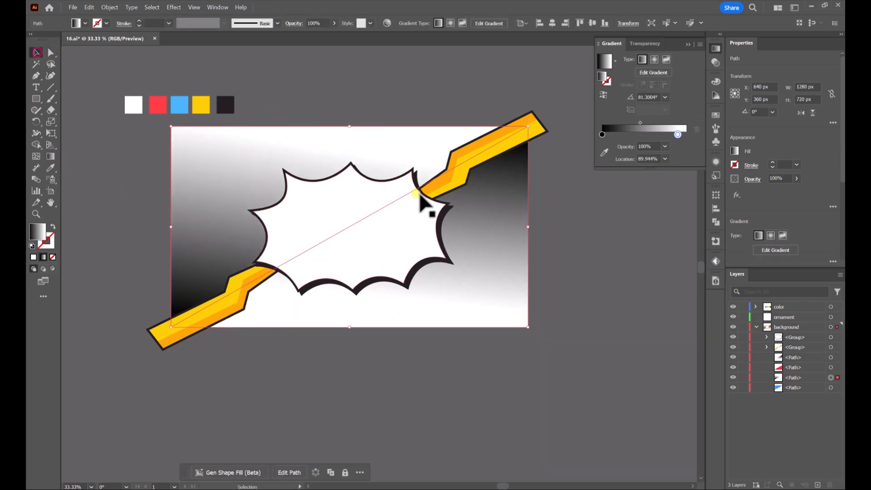
Start a Color Halftone effect on both black-and-white gradient halves and set its maximum radius to 20 pixels.
{"action": "left_click", "coordinate": [503, 209], "text": "shift"}
{"action": "left_click_drag", "start_coordinate": [502, 208], "coordinate": [613, 277]}
{"action": "key", "text": "ctrl"}
{"action": "key", "text": "ctrl+z"}
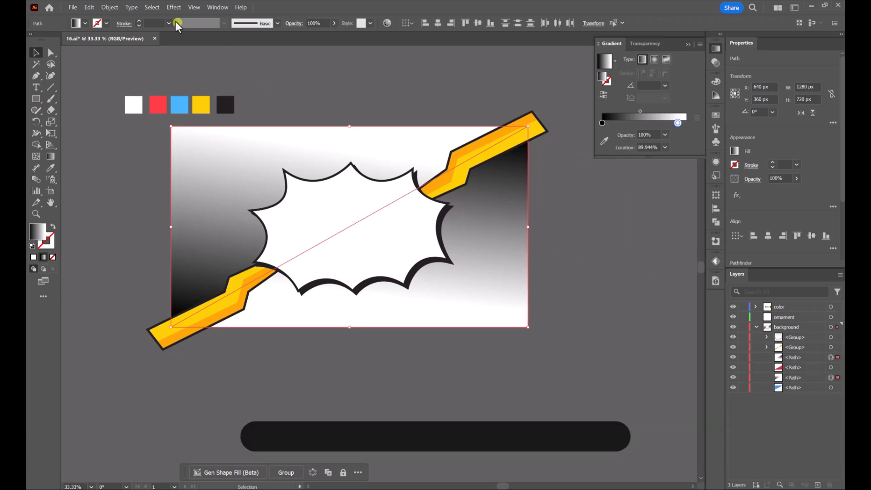
{"action": "left_click", "coordinate": [174, 8]}
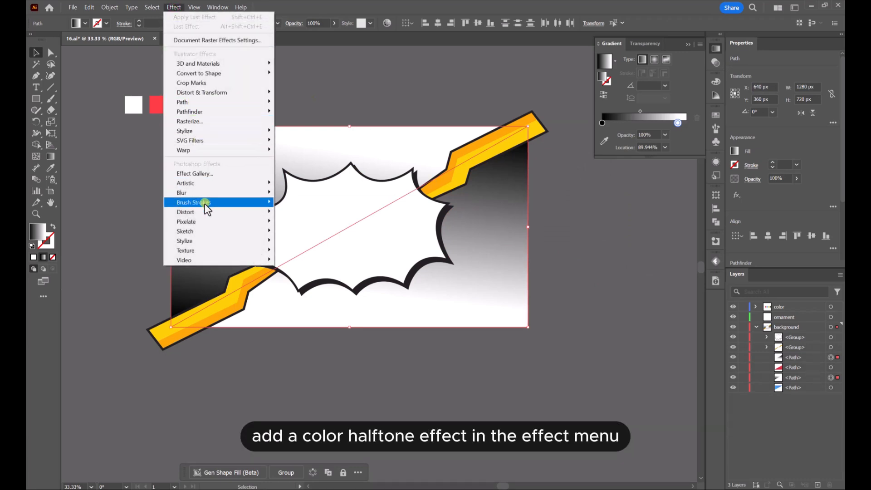
{"action": "mouse_move", "coordinate": [211, 221]}
{"action": "left_click", "coordinate": [317, 223]}
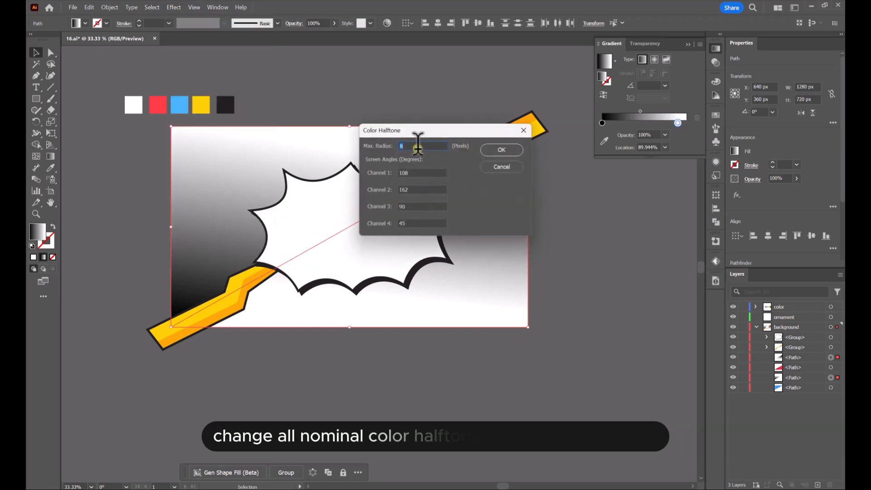
{"action": "type", "text": "20"}
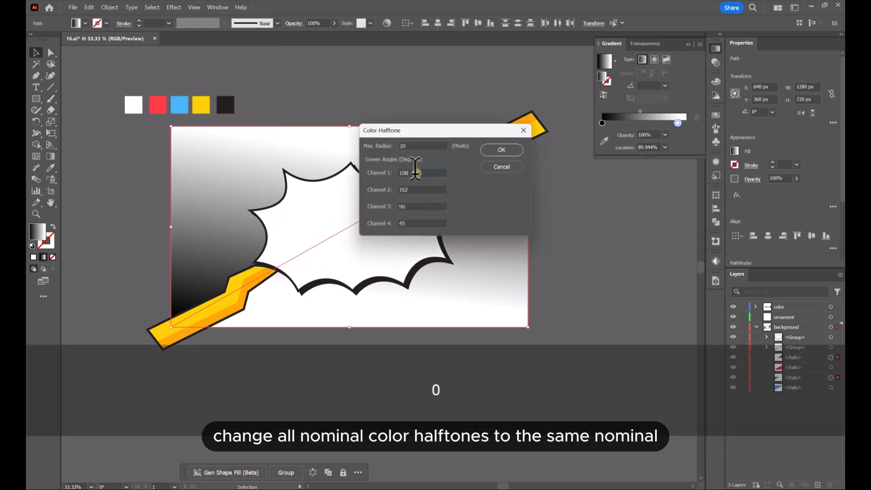
Set the halftone screen angles of channels 1 to 4 to 30 degrees each and apply the effect.
{"action": "left_click_drag", "start_coordinate": [416, 173], "coordinate": [376, 175]}
{"action": "type", "text": "3030"}
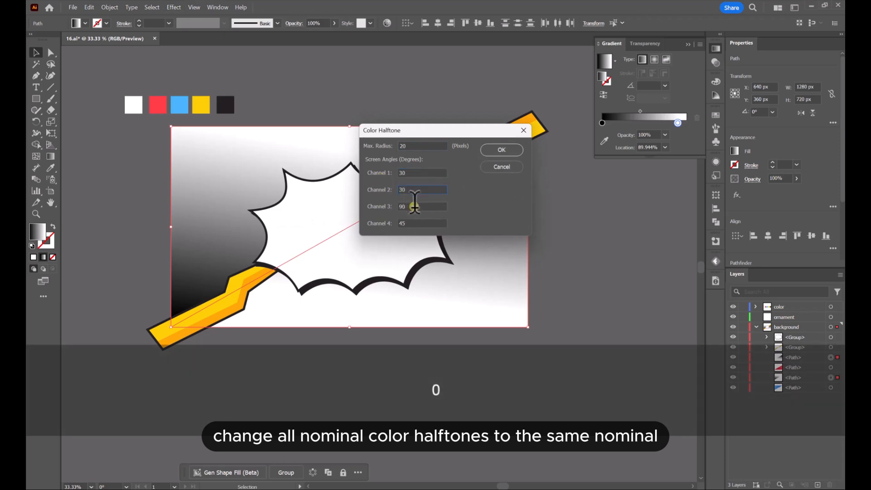
{"action": "left_click_drag", "start_coordinate": [414, 207], "coordinate": [395, 224]}
{"action": "type", "text": "3030"}
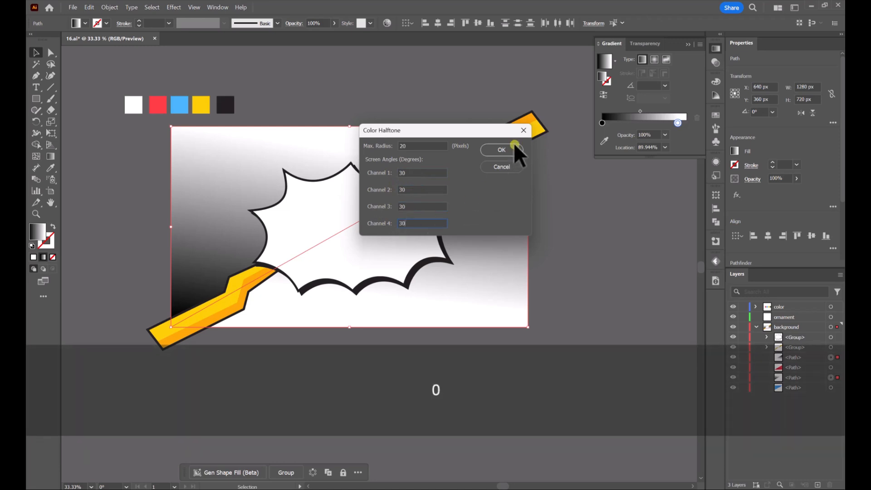
{"action": "left_click", "coordinate": [502, 150]}
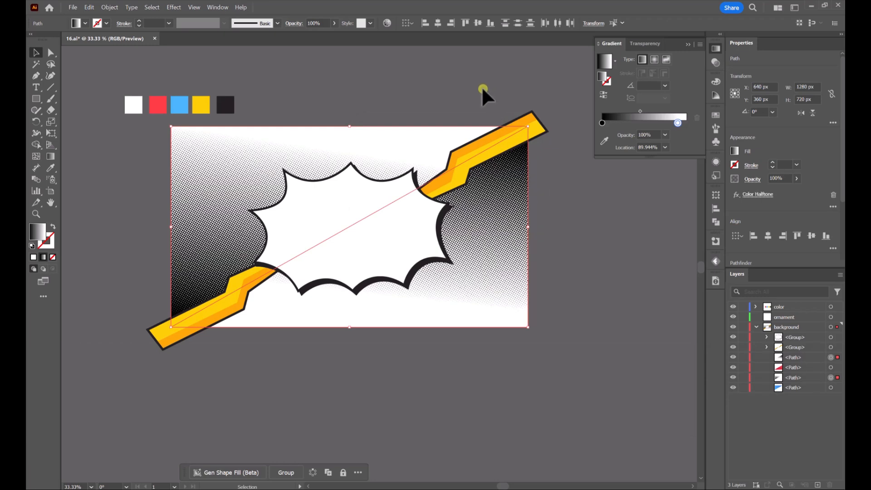
Redraw the lower-right halftone gradient from black above the artboard to white nearer the burst's lower edge, at about -96°.
{"action": "key", "text": "g"}
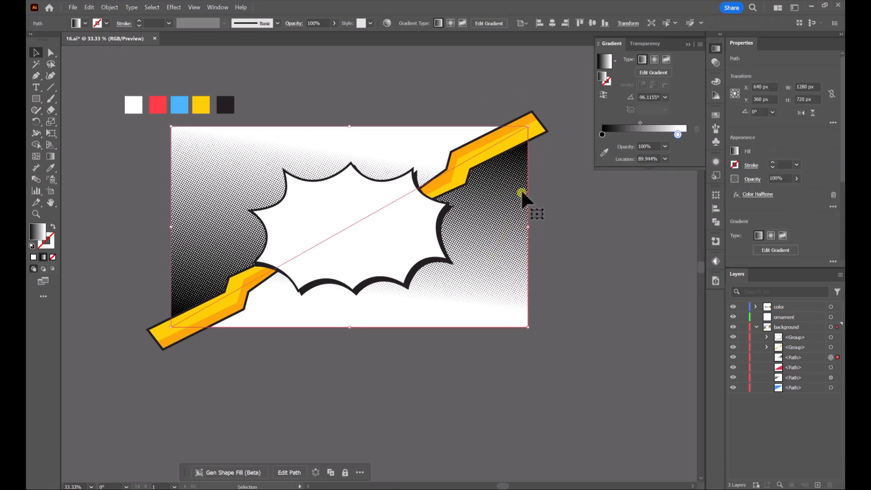
{"action": "scroll", "coordinate": [522, 193], "scroll_direction": "up", "scroll_amount": 1}
{"action": "scroll", "coordinate": [524, 193], "scroll_direction": "down", "scroll_amount": 2}
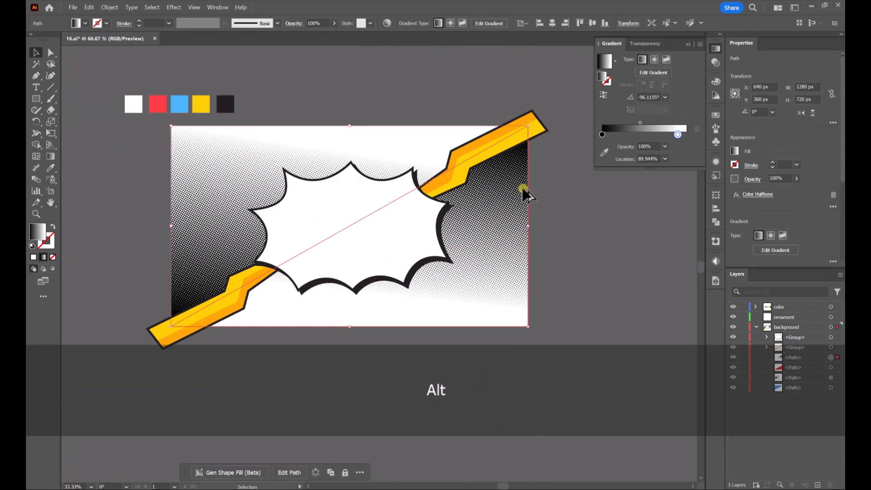
{"action": "left_click", "coordinate": [51, 156]}
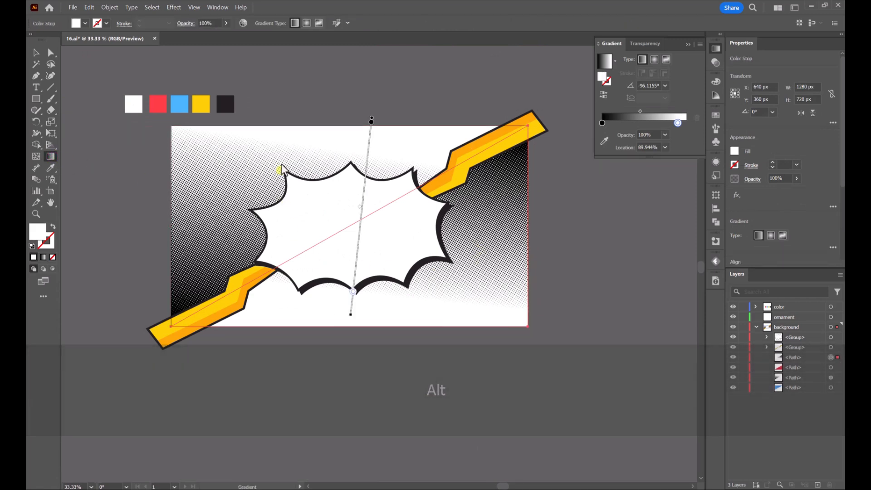
{"action": "left_click_drag", "start_coordinate": [461, 310], "coordinate": [472, 253]}
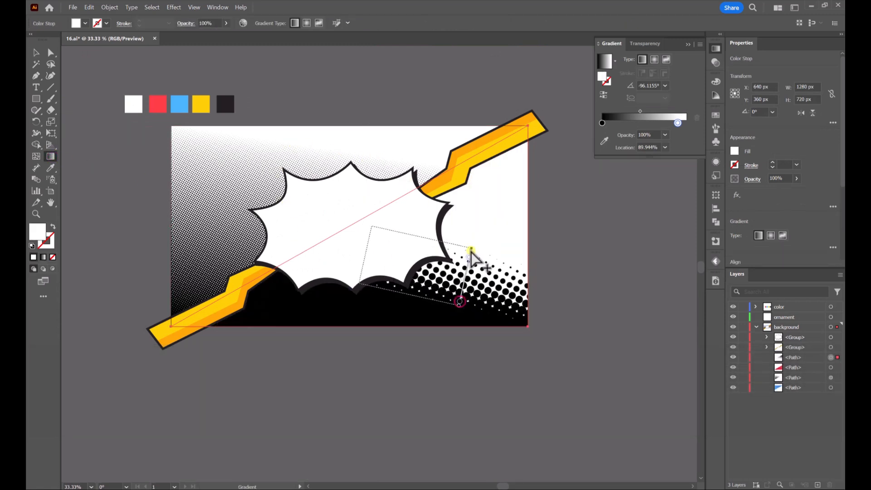
{"action": "mouse_move", "coordinate": [502, 105]}
{"action": "left_mouse_down"}
{"action": "mouse_move", "coordinate": [451, 295]}
{"action": "mouse_move", "coordinate": [477, 300]}
{"action": "mouse_move", "coordinate": [481, 313]}
{"action": "mouse_move", "coordinate": [493, 290]}
{"action": "left_mouse_up"}
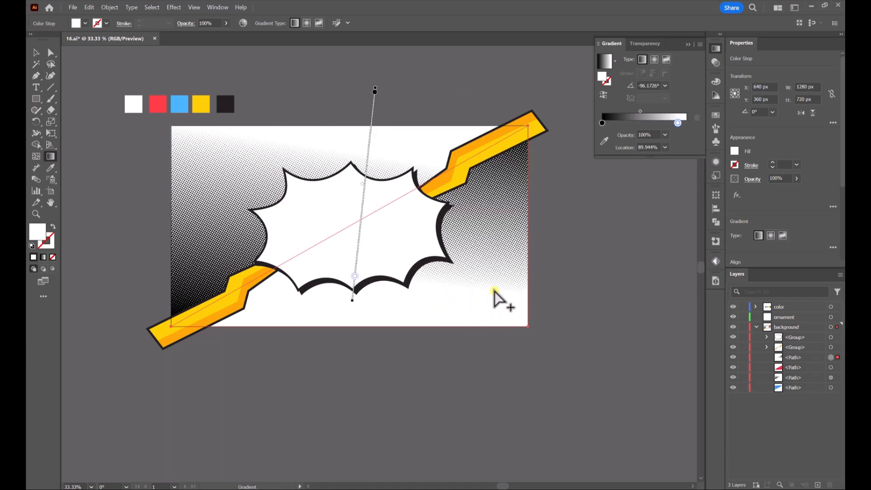
{"action": "left_click", "coordinate": [38, 54]}
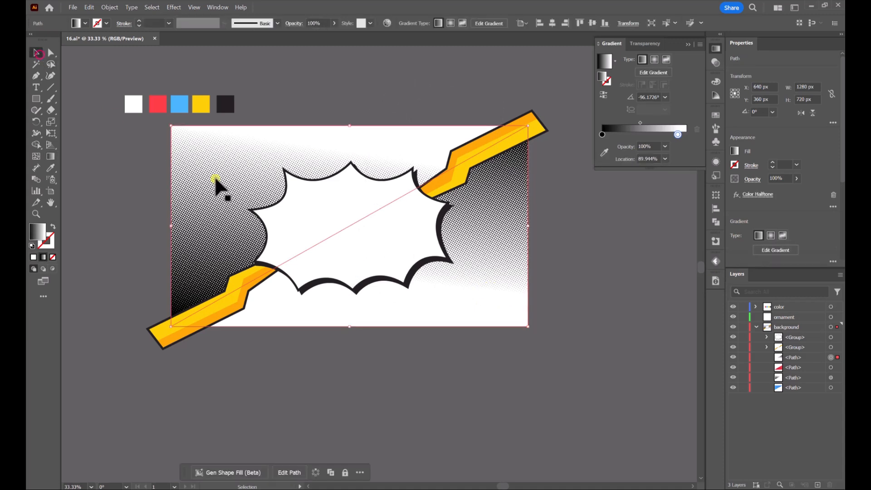
Redraw the upper-left halftone gradient from black below the artboard to white near the burst's top, at about 80°.
{"action": "left_click", "coordinate": [217, 178]}
{"action": "left_click", "coordinate": [51, 159]}
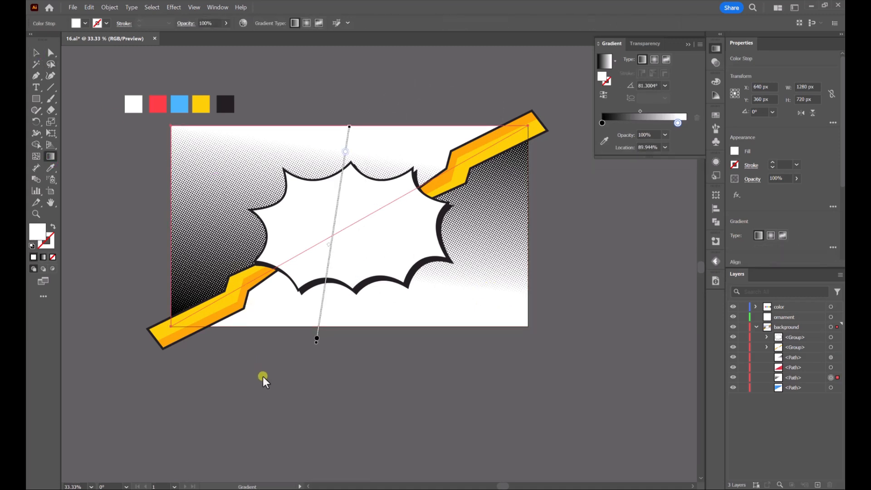
{"action": "mouse_move", "coordinate": [264, 380]}
{"action": "left_mouse_down"}
{"action": "mouse_move", "coordinate": [271, 208]}
{"action": "mouse_move", "coordinate": [280, 175]}
{"action": "mouse_move", "coordinate": [303, 153]}
{"action": "left_mouse_up"}
{"action": "left_click", "coordinate": [37, 52]}
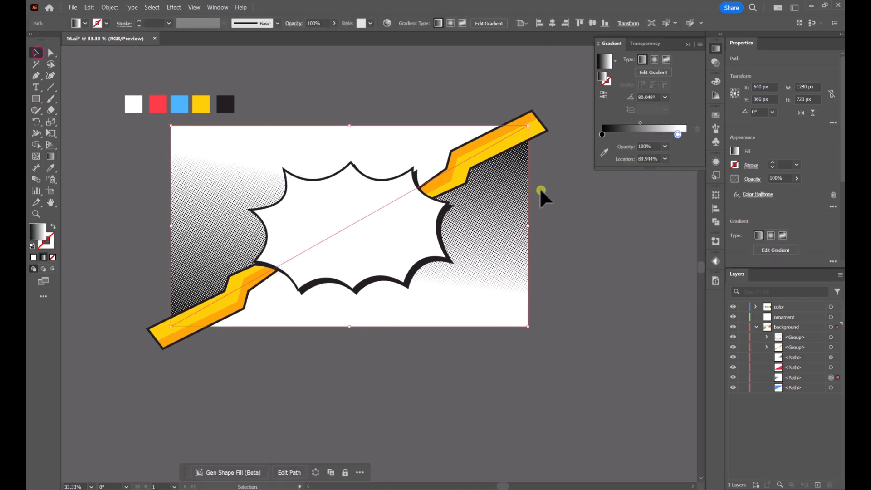
Select both halftone gradient halves and expand their appearance into images.
{"action": "key", "text": "shift"}
{"action": "left_click", "coordinate": [516, 200], "text": "shift"}
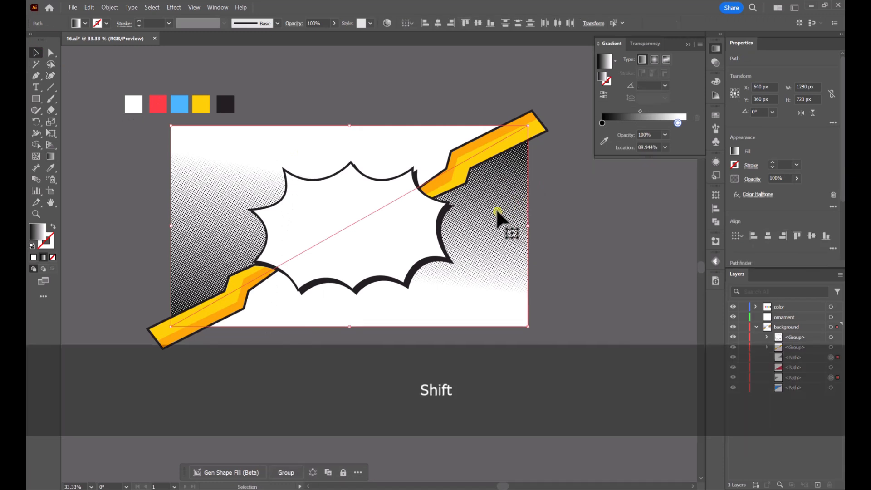
{"action": "left_click_drag", "start_coordinate": [497, 213], "coordinate": [521, 241]}
{"action": "key", "text": "ctrl"}
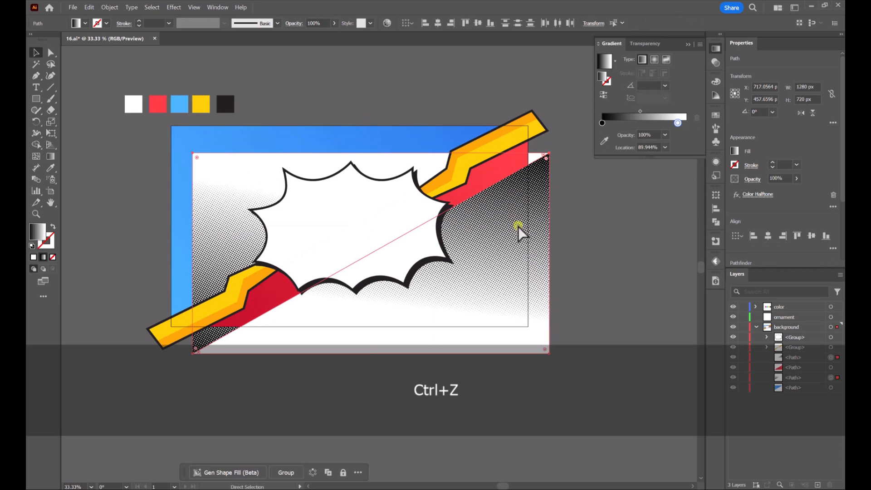
{"action": "key", "text": "ctrl+z"}
{"action": "left_click", "coordinate": [110, 8]}
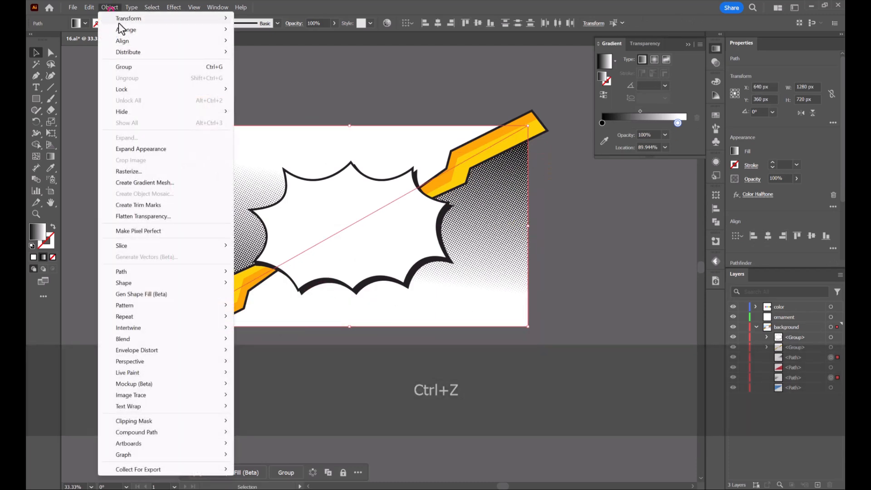
{"action": "left_click", "coordinate": [143, 148]}
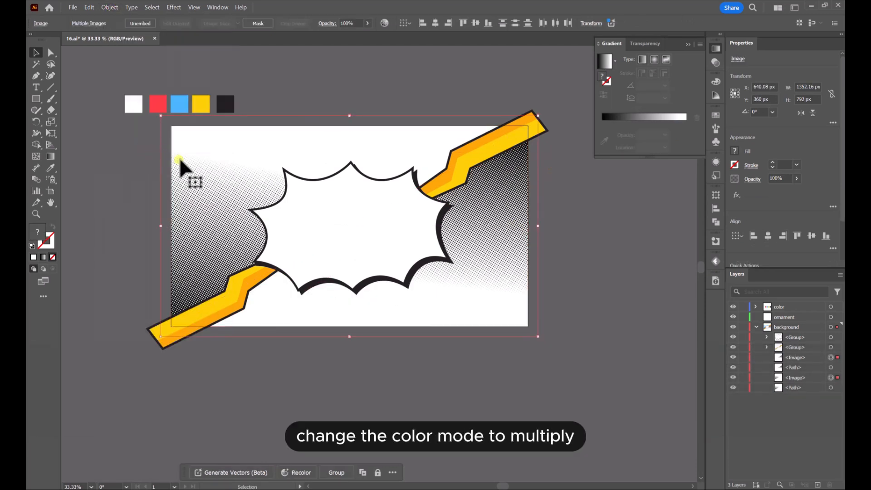
Set both halftone images to Multiply blending at 39% opacity and deselect them.
{"action": "left_click", "coordinate": [649, 44]}
{"action": "left_click", "coordinate": [620, 59]}
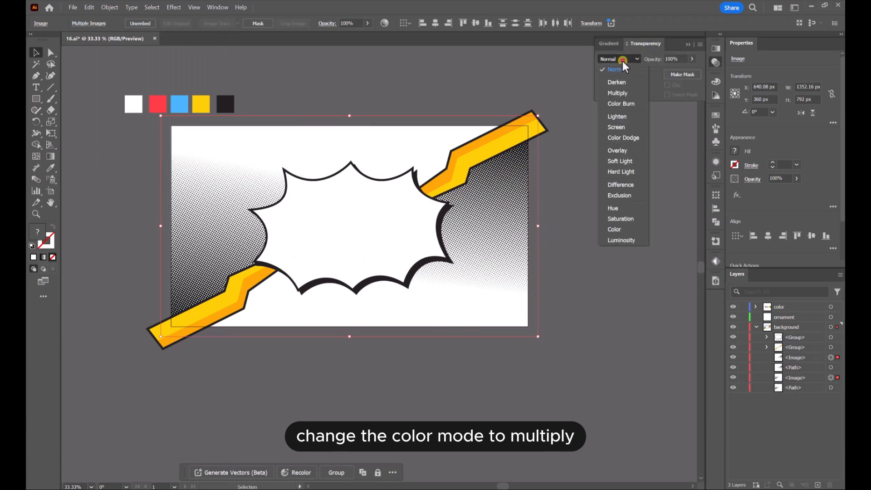
{"action": "left_click", "coordinate": [622, 89]}
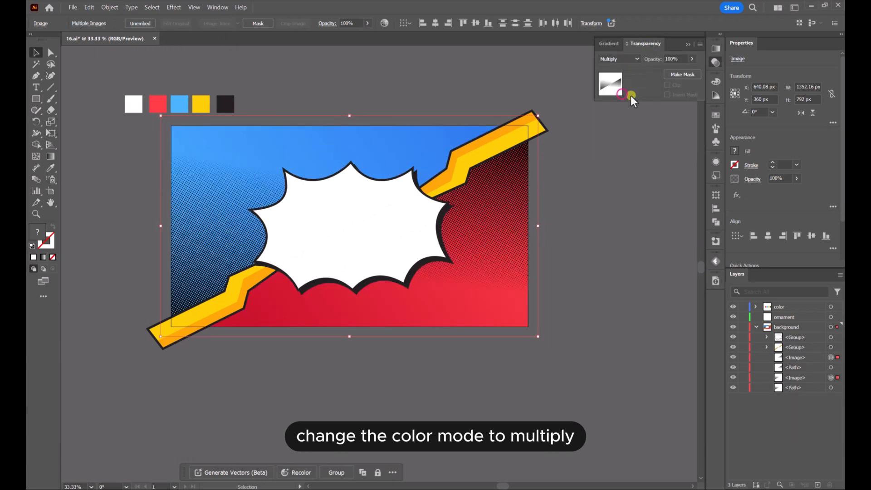
{"action": "left_click", "coordinate": [692, 59]}
{"action": "left_click_drag", "start_coordinate": [695, 71], "coordinate": [670, 76]}
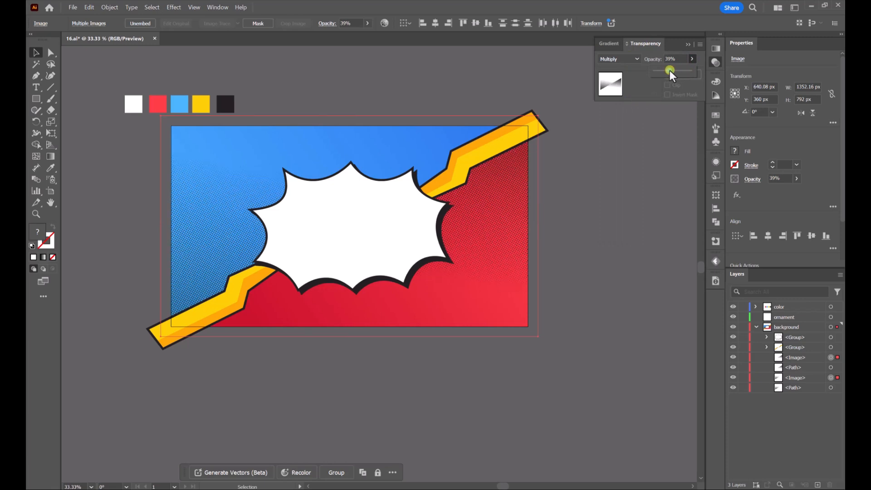
{"action": "left_click", "coordinate": [468, 81]}
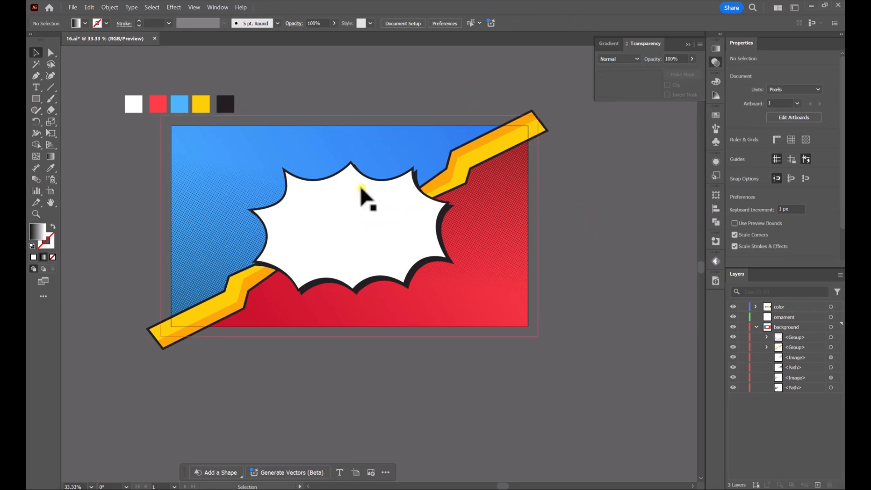
Draw a square about 50 px wide near the artboard's upper edge, above the burst, and fill it with the white swatch.
{"action": "left_click", "coordinate": [36, 98]}
{"action": "scroll", "coordinate": [308, 165], "scroll_direction": "up", "scroll_amount": 1}
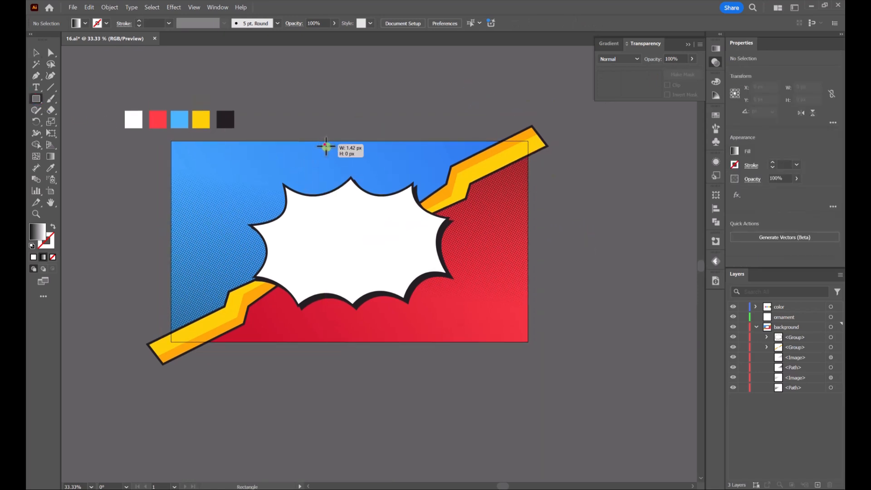
{"action": "left_click_drag", "start_coordinate": [326, 147], "coordinate": [341, 158]}
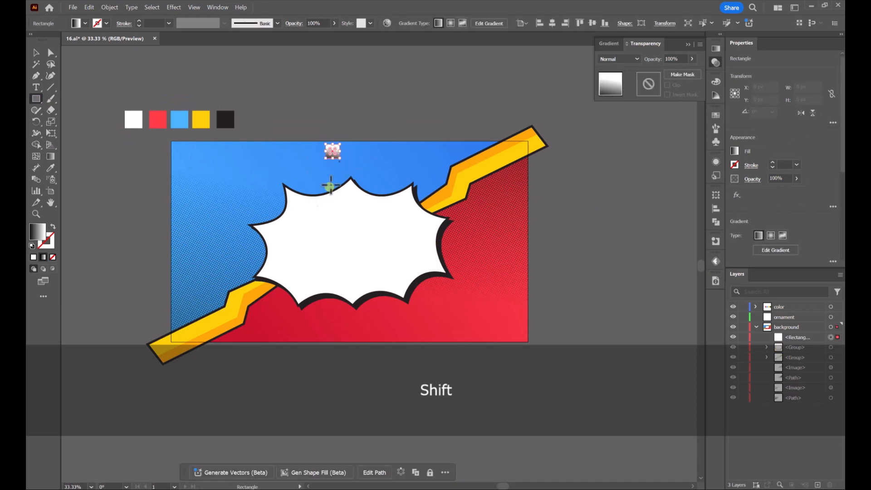
{"action": "left_click", "coordinate": [53, 170]}
{"action": "left_click", "coordinate": [134, 120]}
{"action": "left_click", "coordinate": [36, 53]}
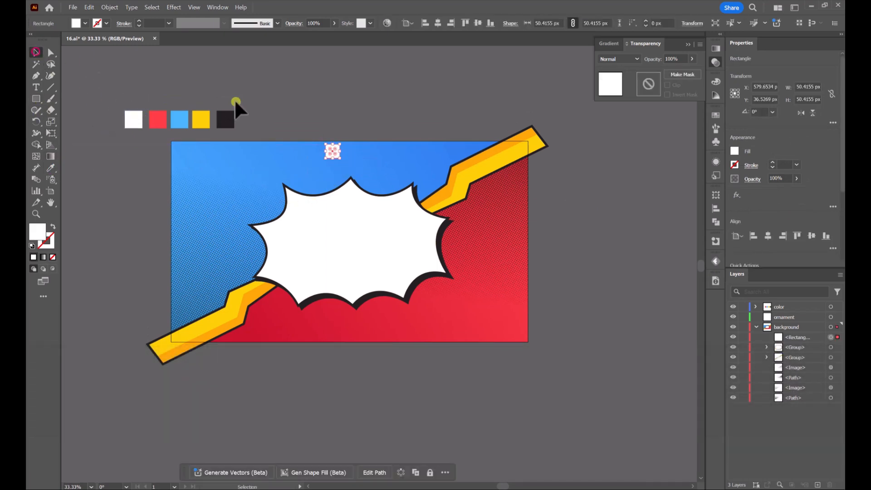
Rotate the small white square 45° into a diamond.
{"action": "left_click_drag", "start_coordinate": [340, 144], "coordinate": [352, 161]}
{"action": "scroll", "coordinate": [353, 168], "scroll_direction": "up", "scroll_amount": 2}
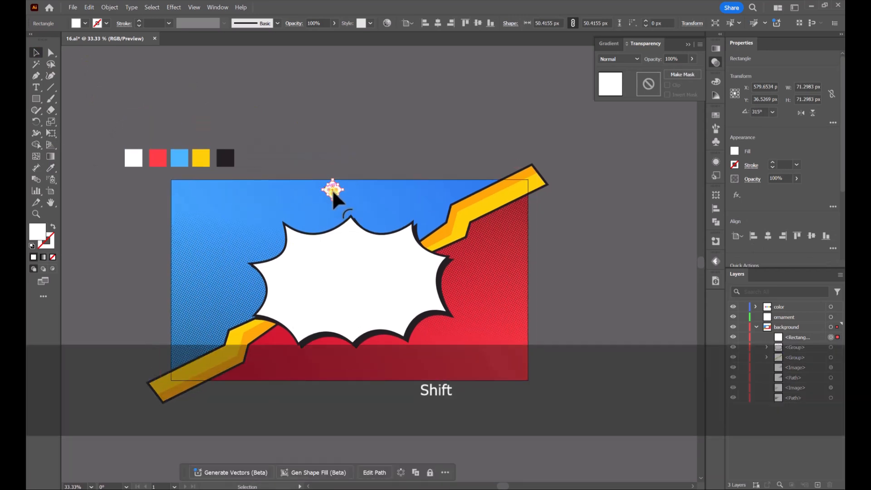
{"action": "key", "text": "ctrl+z"}
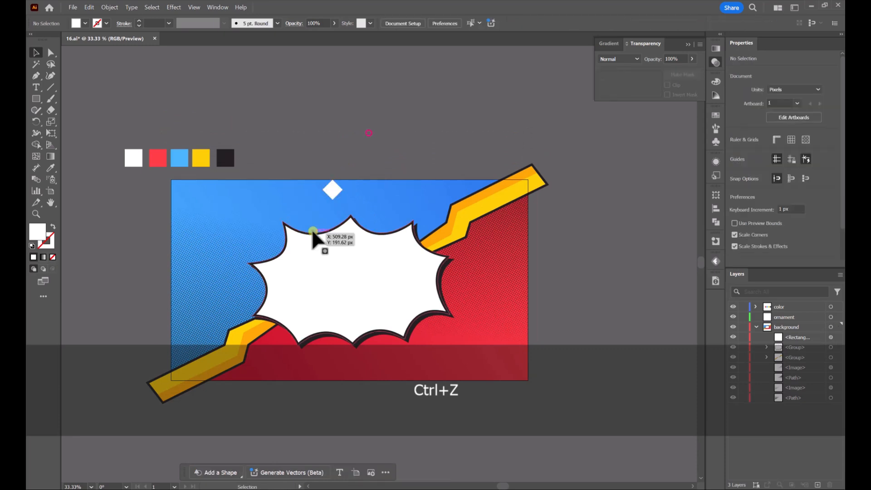
Stretch the diamond's lower corner down into a ray about 607 px long and move the ray so its point sits at the burst's centre.
{"action": "key", "text": "a"}
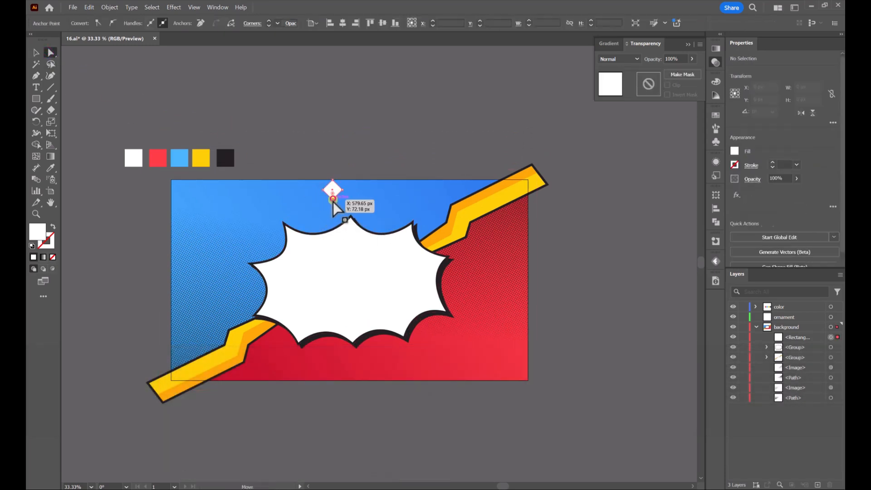
{"action": "left_click_drag", "start_coordinate": [333, 199], "coordinate": [333, 349]}
{"action": "left_click", "coordinate": [36, 52]}
{"action": "scroll", "coordinate": [345, 184], "scroll_direction": "up", "scroll_amount": 1}
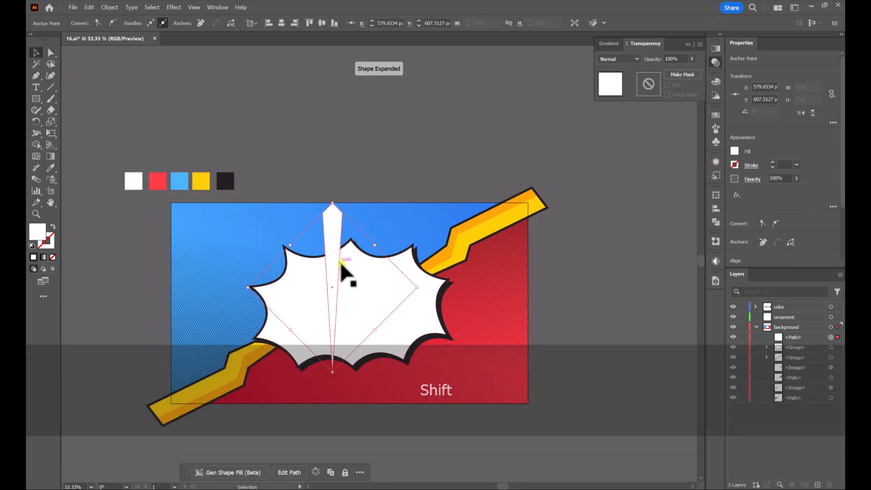
{"action": "left_click_drag", "start_coordinate": [332, 281], "coordinate": [345, 217]}
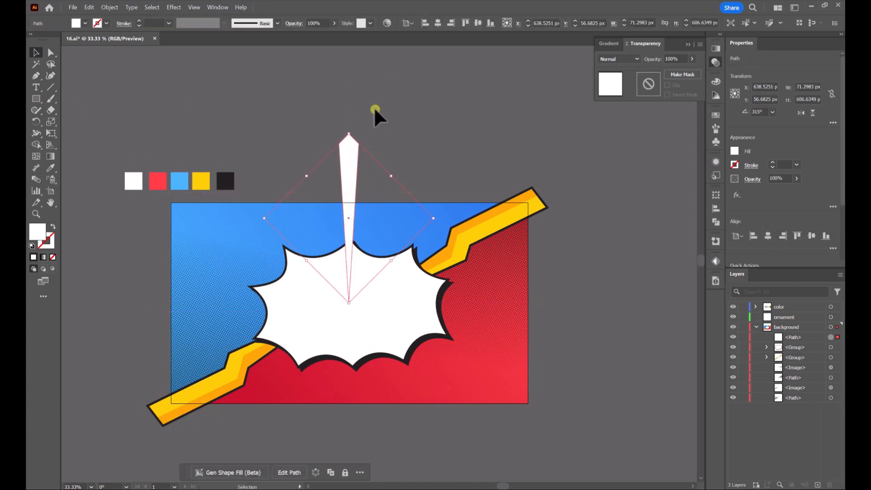
Start a Transform effect on the white ray with an 18° rotation angle and preview it.
{"action": "left_click", "coordinate": [174, 7]}
{"action": "mouse_move", "coordinate": [220, 92]}
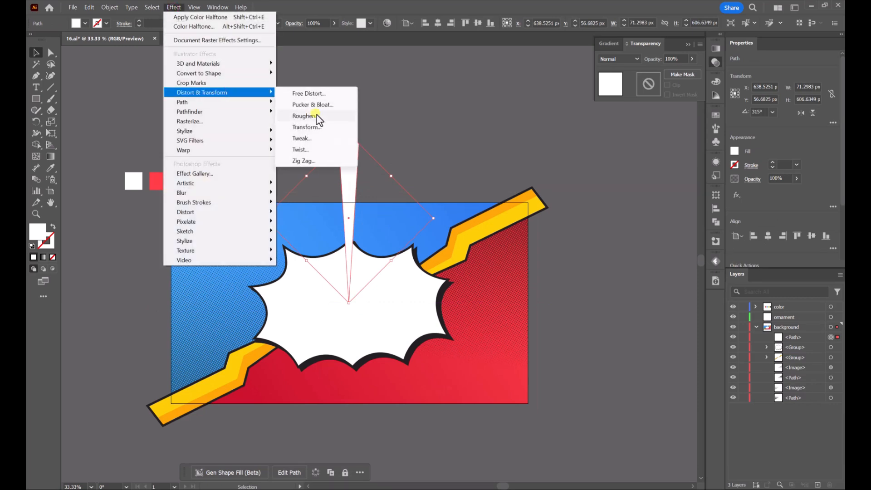
{"action": "left_click", "coordinate": [322, 128]}
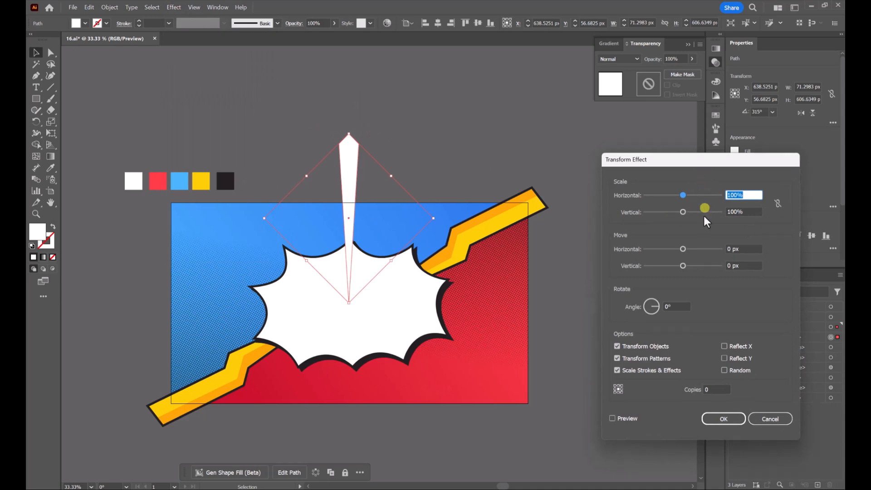
{"action": "left_click", "coordinate": [683, 307]}
{"action": "type", "text": "1"}
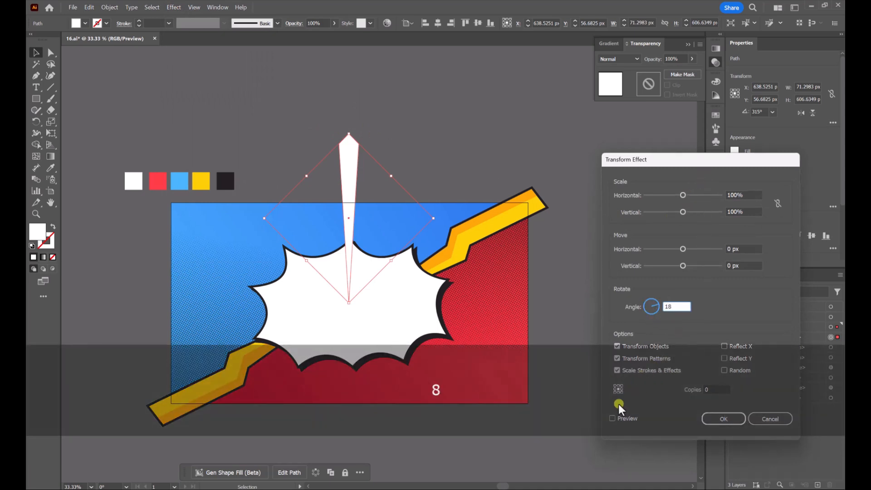
{"action": "type", "text": "8"}
{"action": "left_click", "coordinate": [612, 418]}
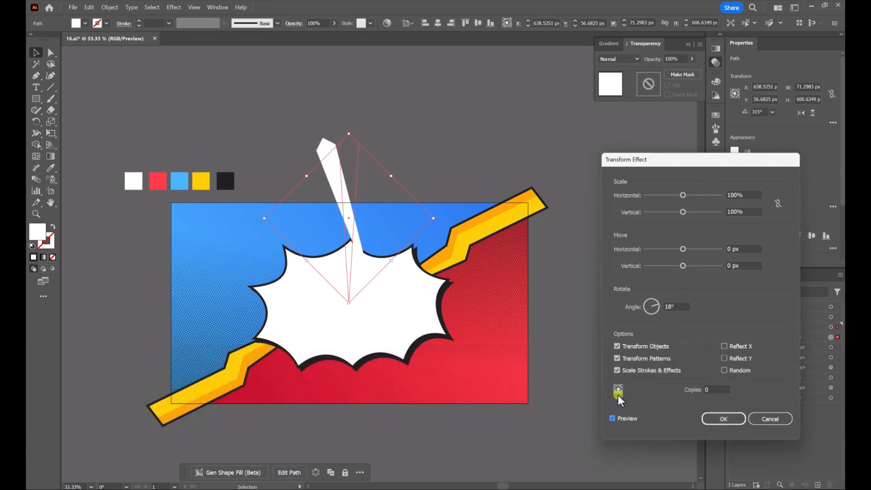
Set the effect's reference point to the ray's bottom centre and its copies to 19, and apply it.
{"action": "left_click", "coordinate": [618, 391]}
{"action": "left_click", "coordinate": [696, 394]}
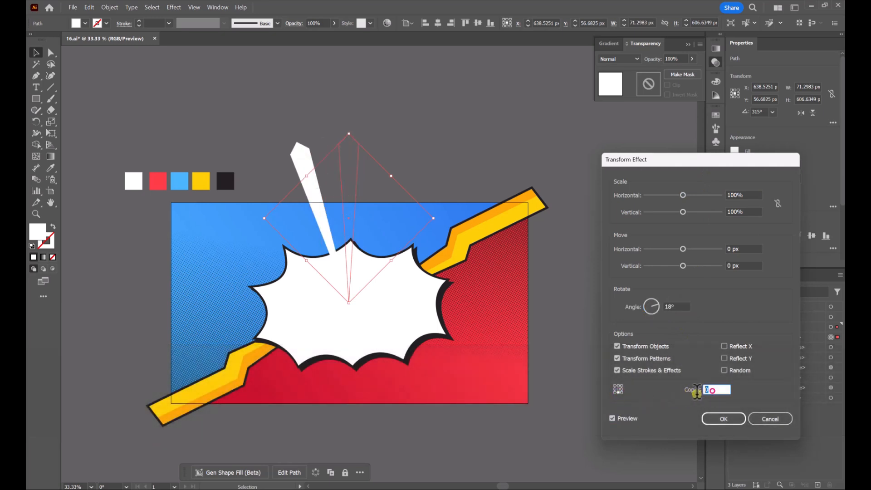
{"action": "type", "text": "19"}
{"action": "left_click", "coordinate": [614, 419]}
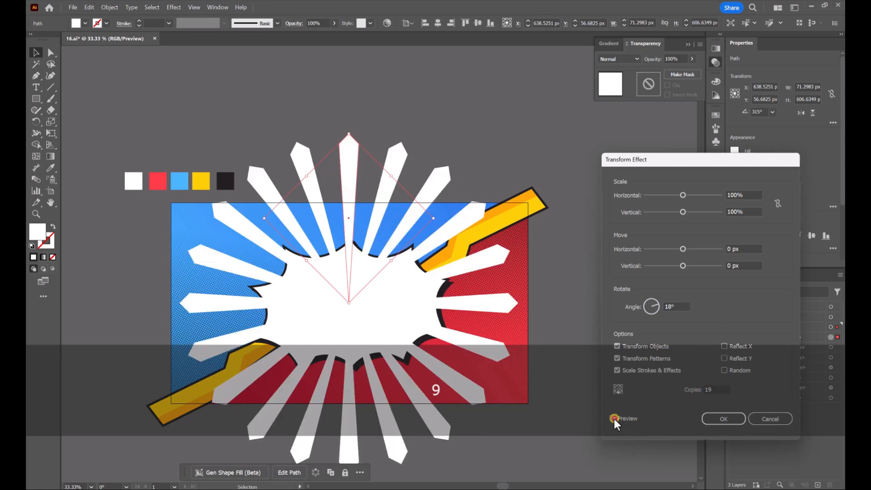
{"action": "left_click", "coordinate": [718, 419]}
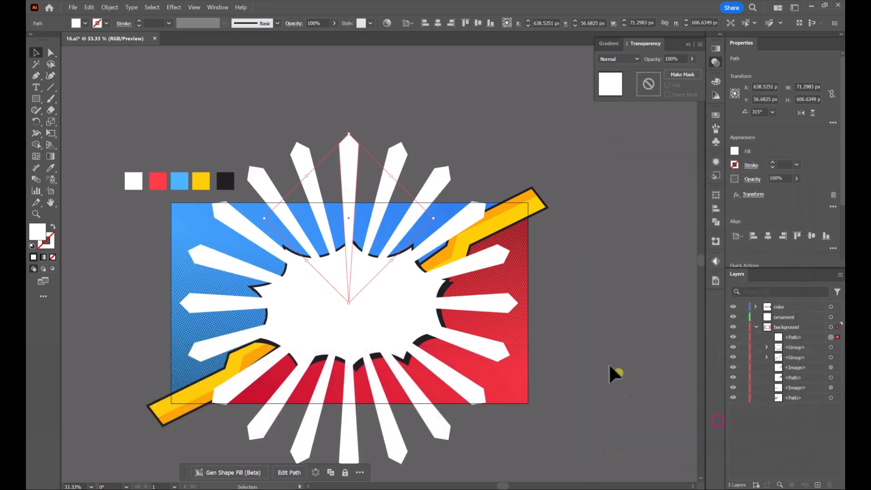
Expand the appearance of the transformed ray into a sunburst group.
{"action": "scroll", "coordinate": [405, 120], "scroll_direction": "down", "scroll_amount": 1}
{"action": "left_click", "coordinate": [110, 8]}
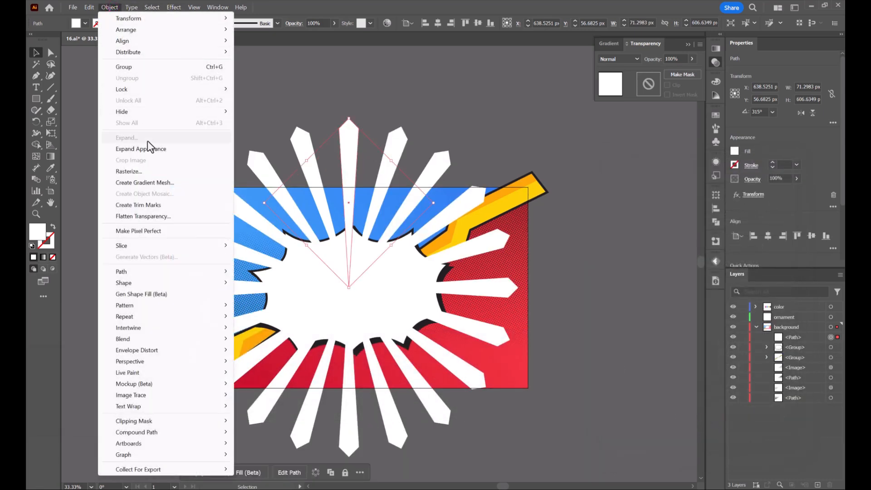
{"action": "left_click", "coordinate": [149, 149]}
Centre the sunburst group on the artboard and scale it proportionally from its centre to about 1494 px wide.
{"action": "left_click", "coordinate": [436, 24]}
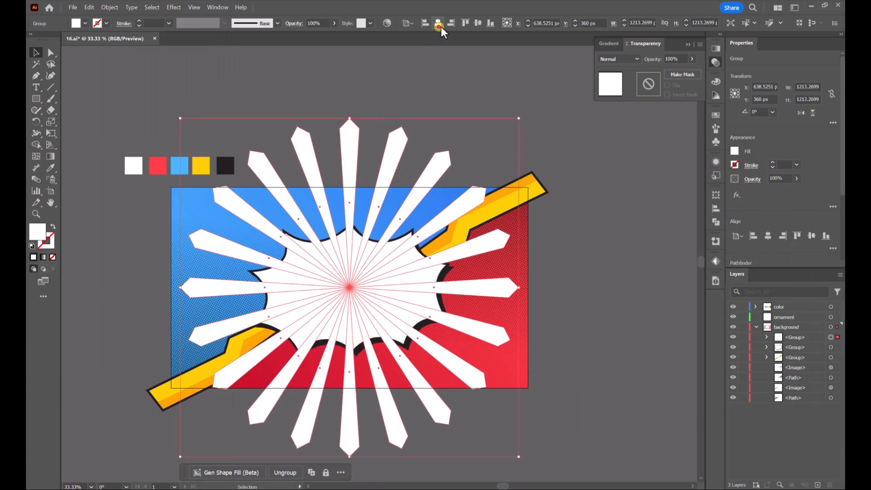
{"action": "left_click", "coordinate": [478, 23]}
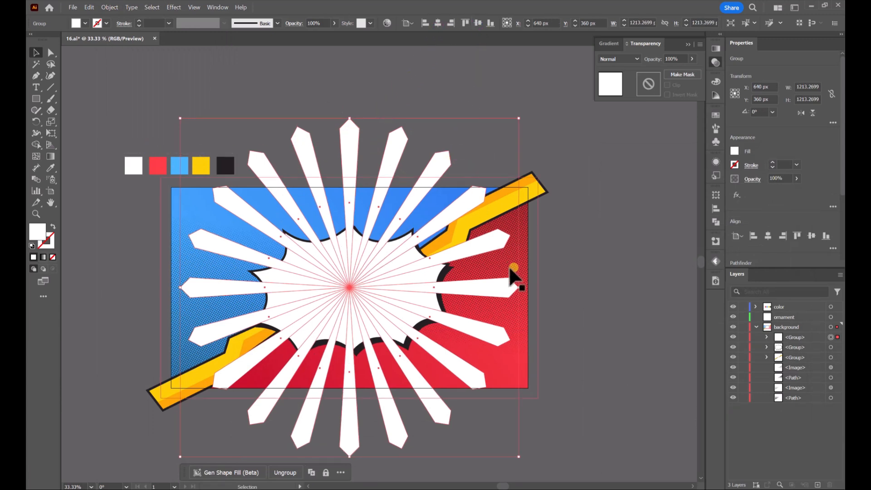
{"action": "left_click_drag", "start_coordinate": [518, 287], "coordinate": [559, 292]}
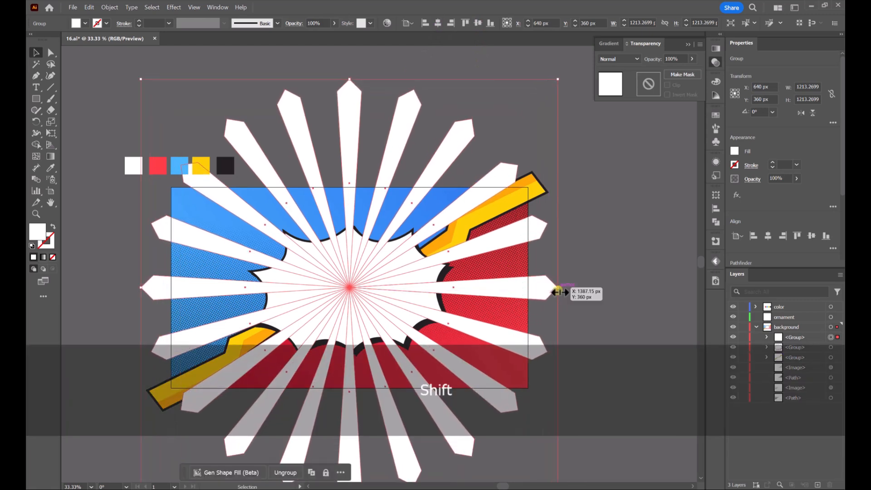
{"action": "left_click", "coordinate": [608, 176]}
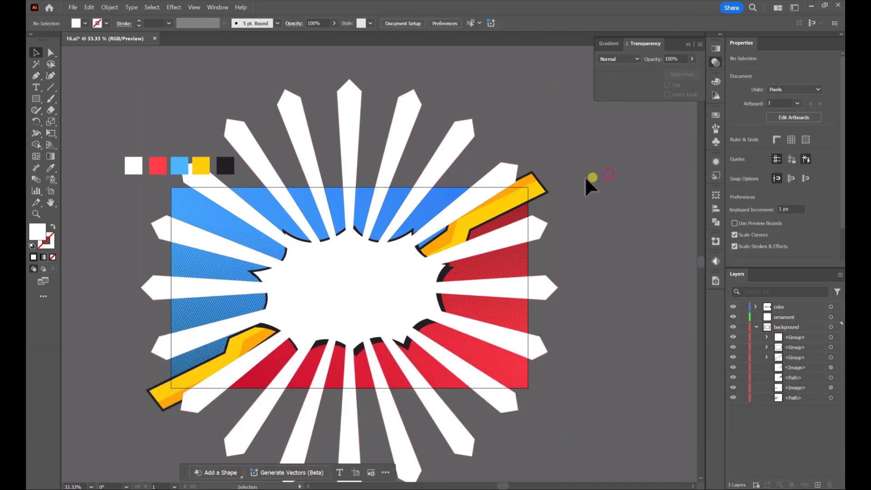
Draw a circle about 1421 px in diameter from the sunburst's centre and fill it with a radial black-to-white gradient.
{"action": "scroll", "coordinate": [64, 145], "scroll_direction": "down", "scroll_amount": 1}
{"action": "left_click_drag", "start_coordinate": [36, 99], "coordinate": [74, 124]}
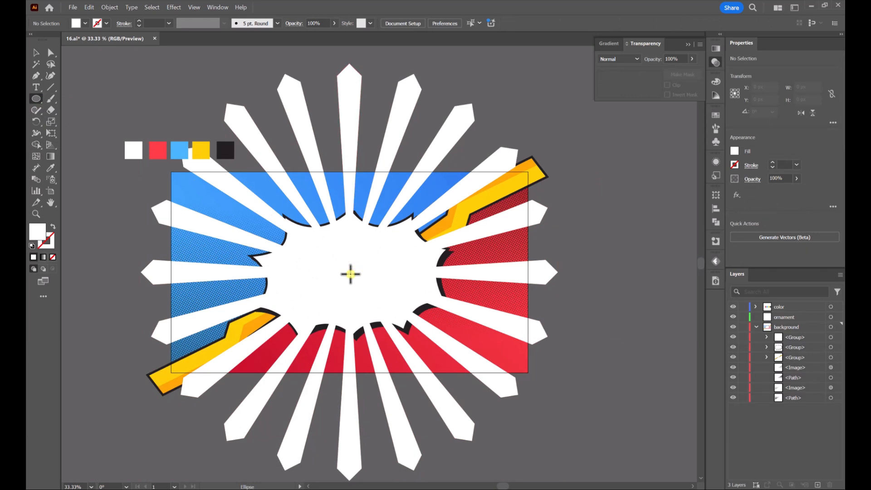
{"action": "left_click_drag", "start_coordinate": [349, 273], "coordinate": [482, 467]}
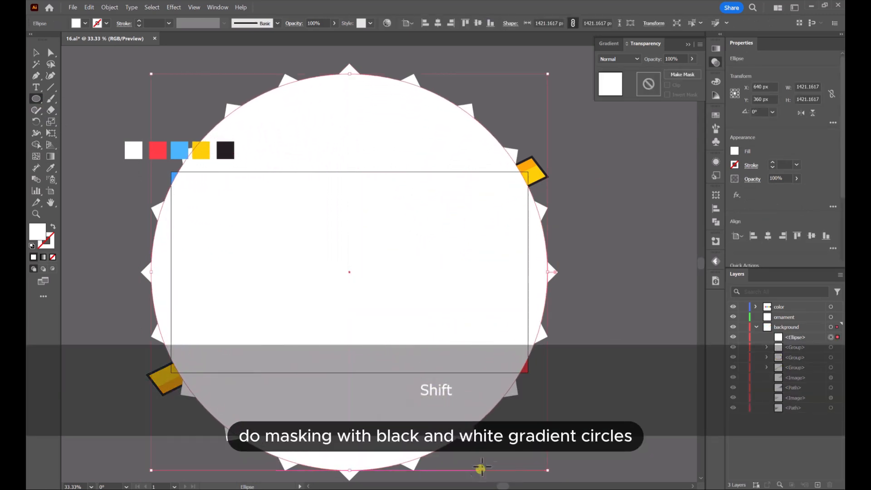
{"action": "left_click", "coordinate": [44, 257]}
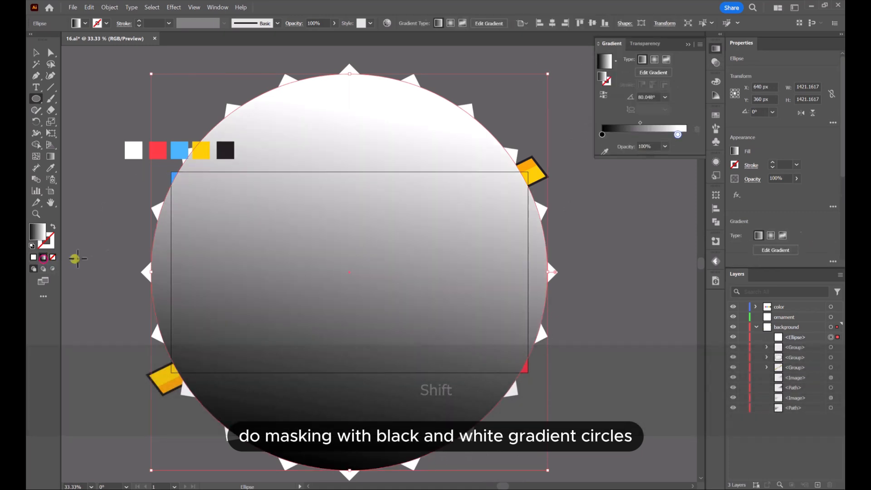
{"action": "left_click", "coordinate": [655, 60]}
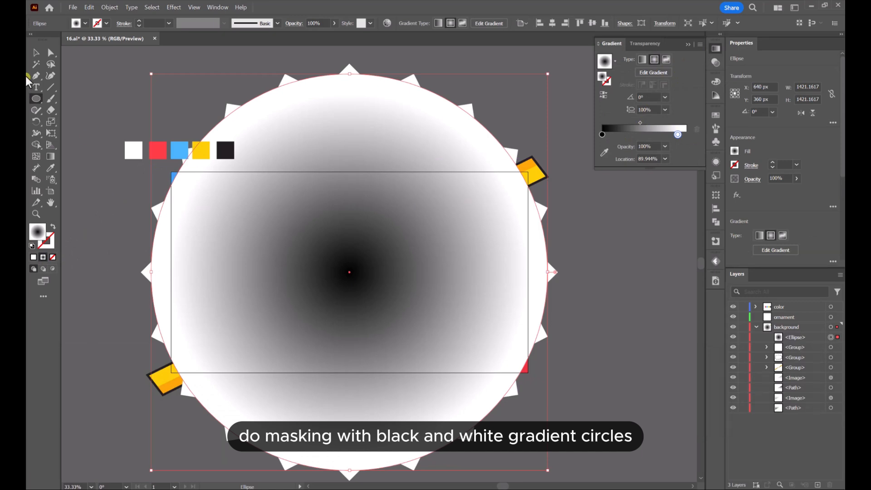
Select the gradient circle together with the sunburst group and make an opacity mask from them.
{"action": "left_click", "coordinate": [37, 53]}
{"action": "left_click", "coordinate": [624, 204]}
{"action": "left_click", "coordinate": [463, 176]}
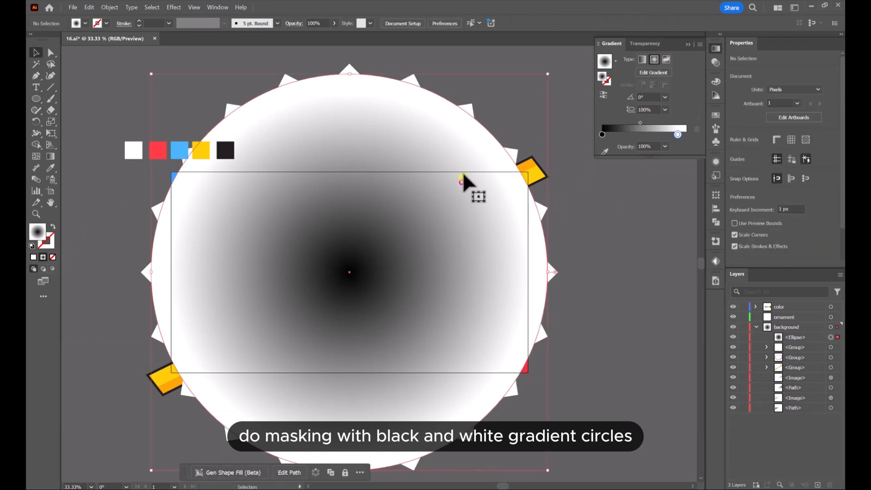
{"action": "left_click", "coordinate": [469, 107], "text": "shift"}
{"action": "left_click_drag", "start_coordinate": [448, 145], "coordinate": [489, 170]}
{"action": "key", "text": "ctrl+z"}
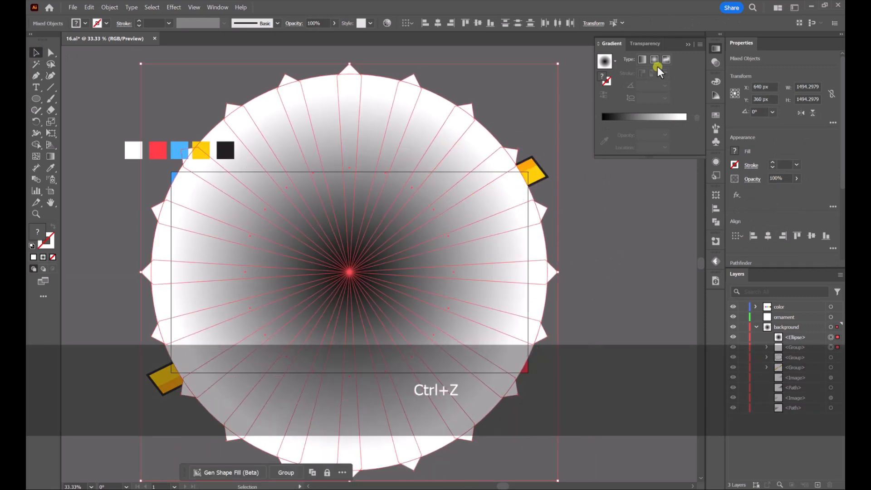
{"action": "left_click", "coordinate": [649, 44]}
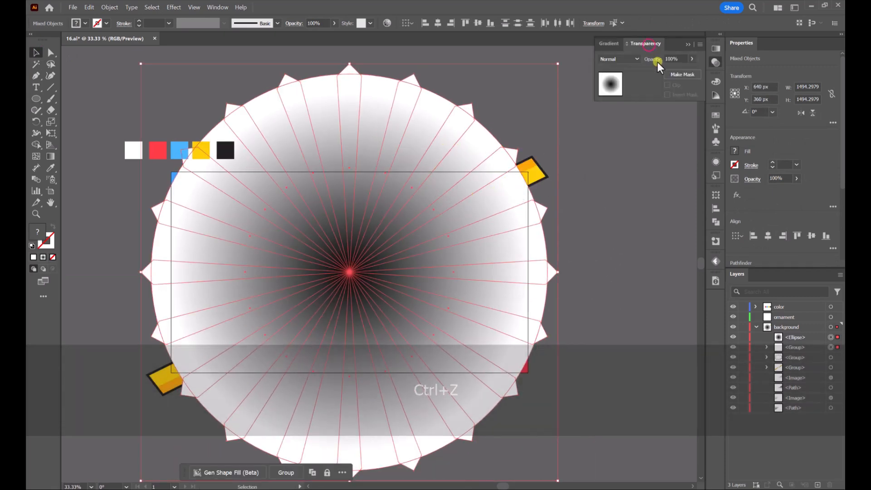
{"action": "left_click", "coordinate": [688, 75]}
Return from the opacity mask to the sunburst artwork and set its blend mode to Overlay.
{"action": "left_click", "coordinate": [649, 84]}
{"action": "left_click", "coordinate": [578, 127]}
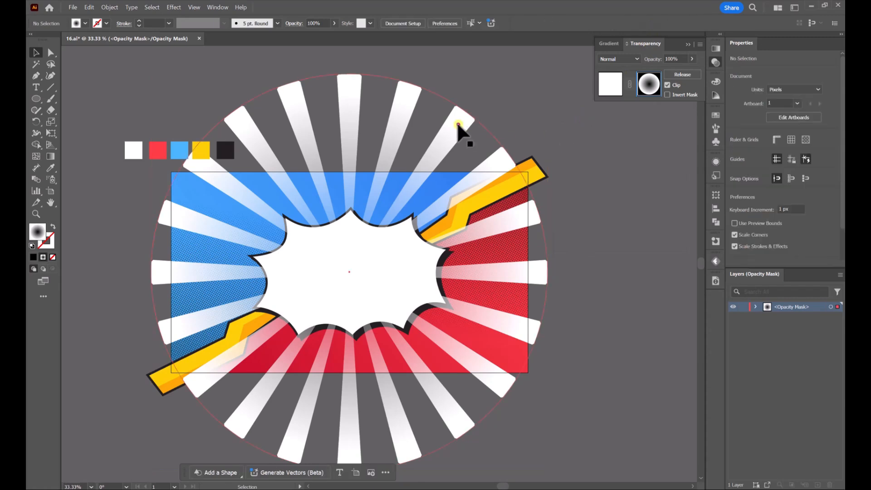
{"action": "left_click", "coordinate": [499, 126]}
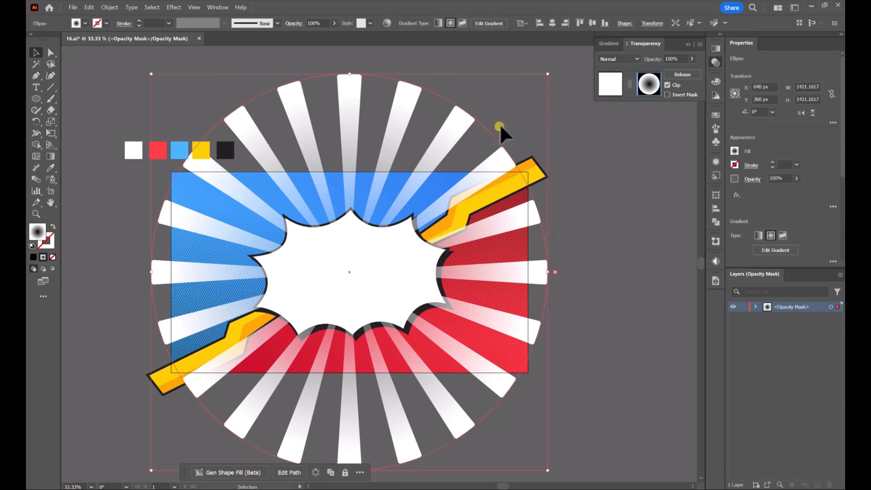
{"action": "left_click", "coordinate": [619, 60]}
{"action": "left_click", "coordinate": [686, 55]}
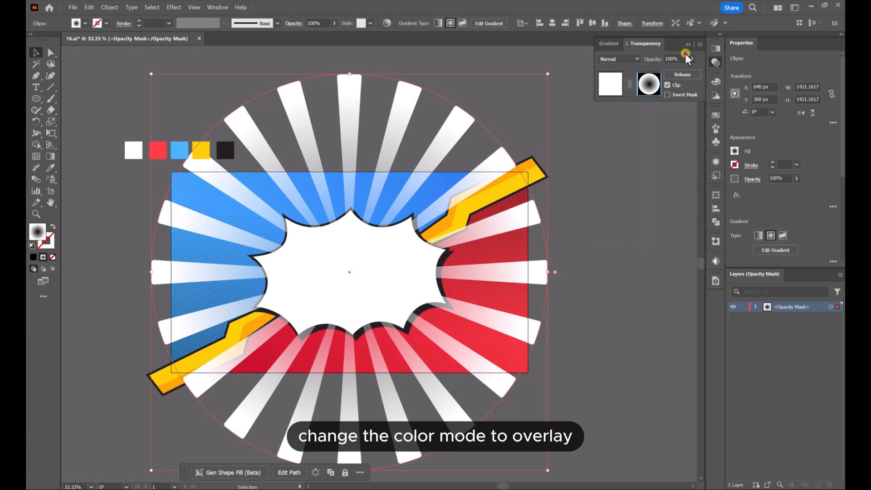
{"action": "left_click", "coordinate": [612, 85]}
{"action": "left_click", "coordinate": [620, 59]}
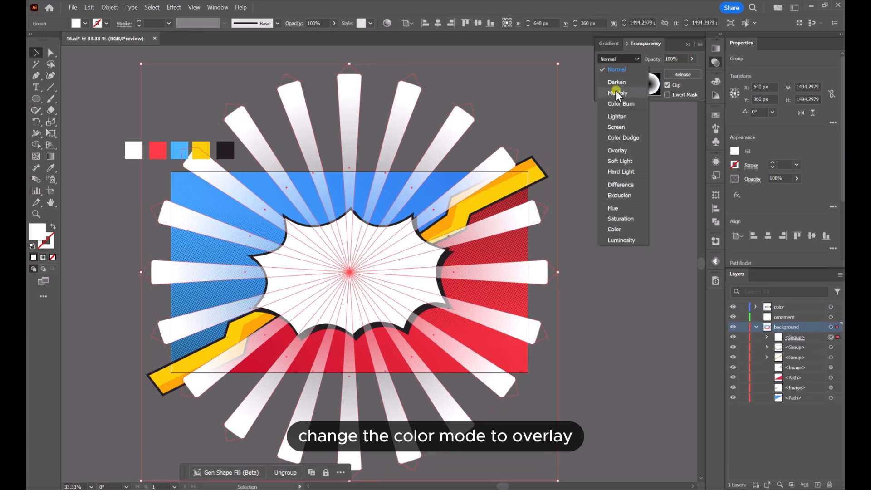
{"action": "left_click", "coordinate": [622, 150]}
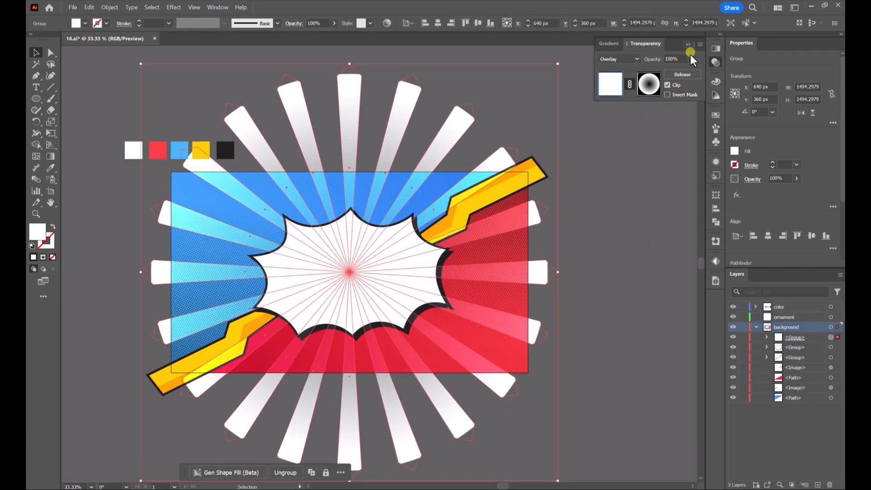
Lower the sunburst group's opacity to 37% and move it below the burst and lightning bolt groups in the background layer.
{"action": "left_click_drag", "start_coordinate": [690, 73], "coordinate": [667, 73]}
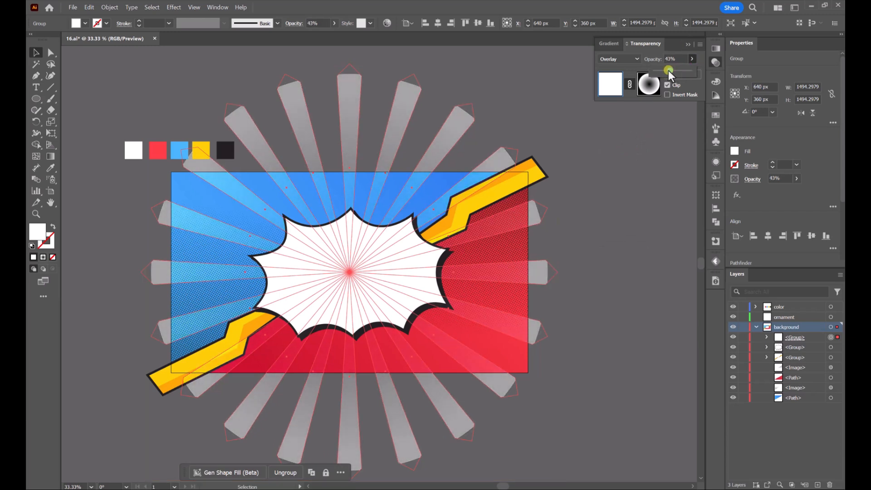
{"action": "left_click", "coordinate": [637, 236]}
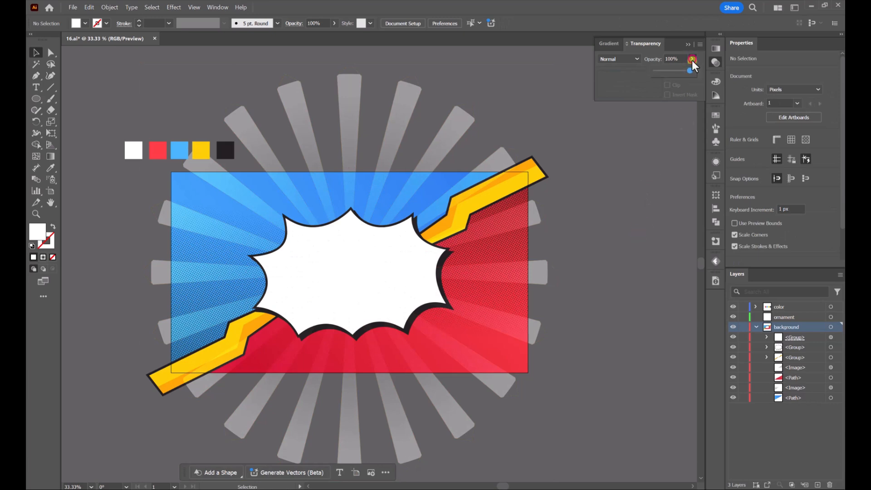
{"action": "left_click", "coordinate": [460, 119]}
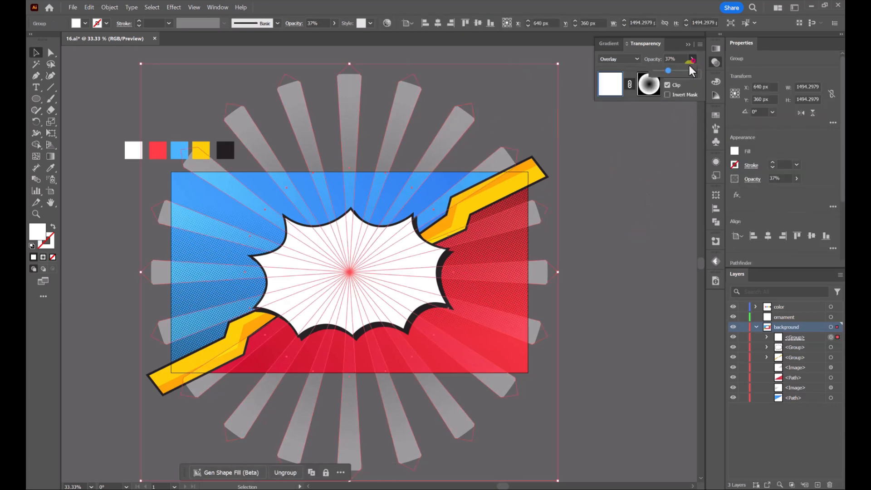
{"action": "left_click", "coordinate": [644, 232]}
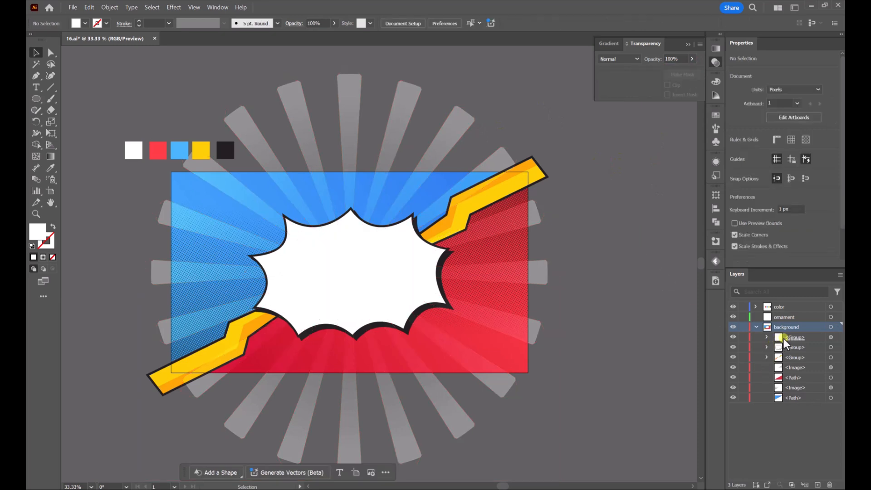
{"action": "left_click_drag", "start_coordinate": [784, 344], "coordinate": [798, 363]}
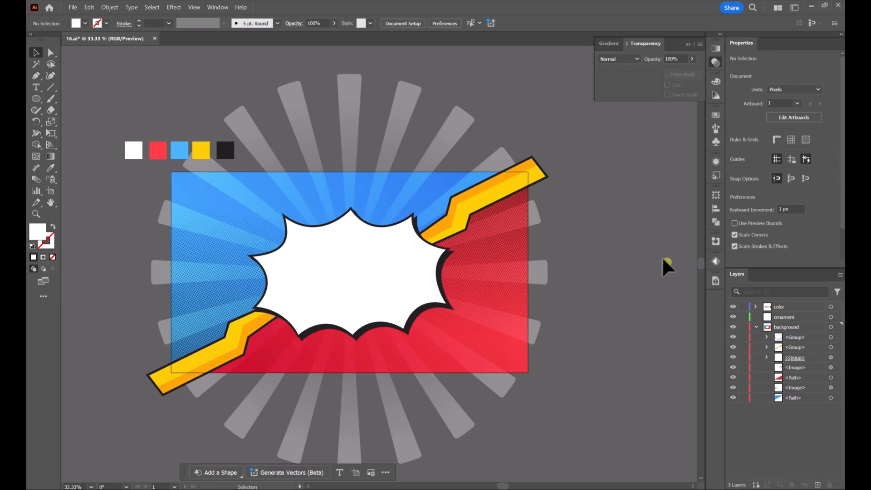
Scale the white burst group down slightly from its lower-right corner and nudge it a little up and to the left.
{"action": "scroll", "coordinate": [613, 200], "scroll_direction": "up", "scroll_amount": 1}
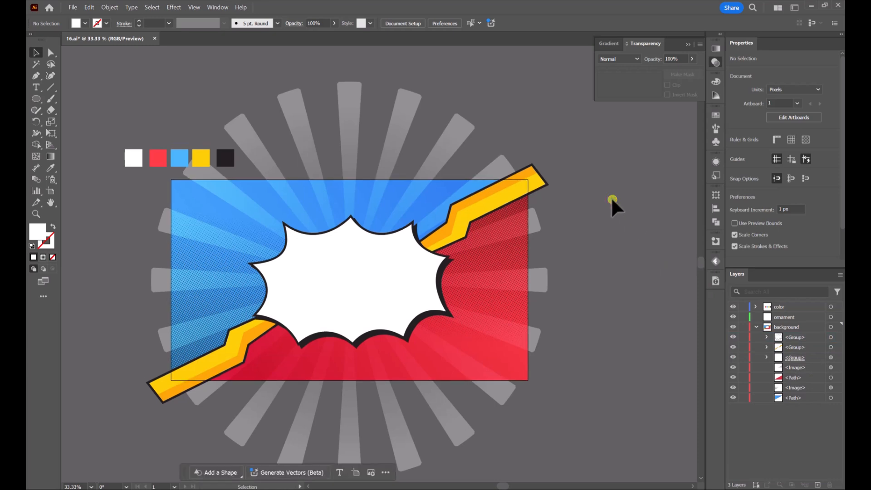
{"action": "left_click", "coordinate": [346, 287]}
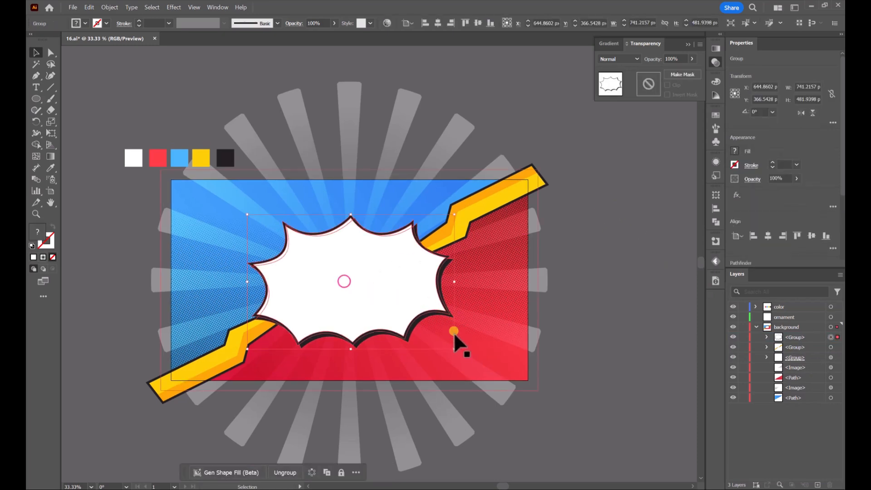
{"action": "left_click_drag", "start_coordinate": [452, 349], "coordinate": [447, 343]}
{"action": "left_click_drag", "start_coordinate": [395, 298], "coordinate": [392, 297]}
{"action": "left_click", "coordinate": [605, 245]}
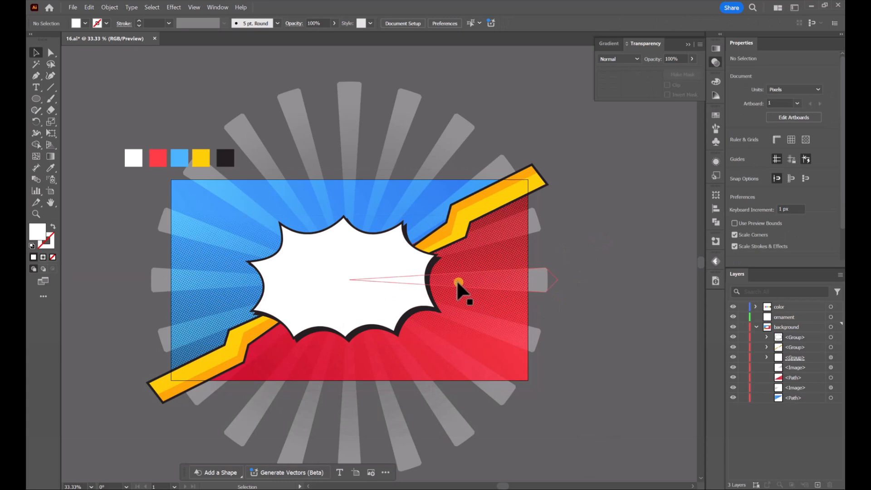
Draw a closed lightning bolt about 121 × 329 px with the Pen tool over the burst's upper middle, pulling its lower tip farther down.
{"action": "left_click", "coordinate": [35, 77]}
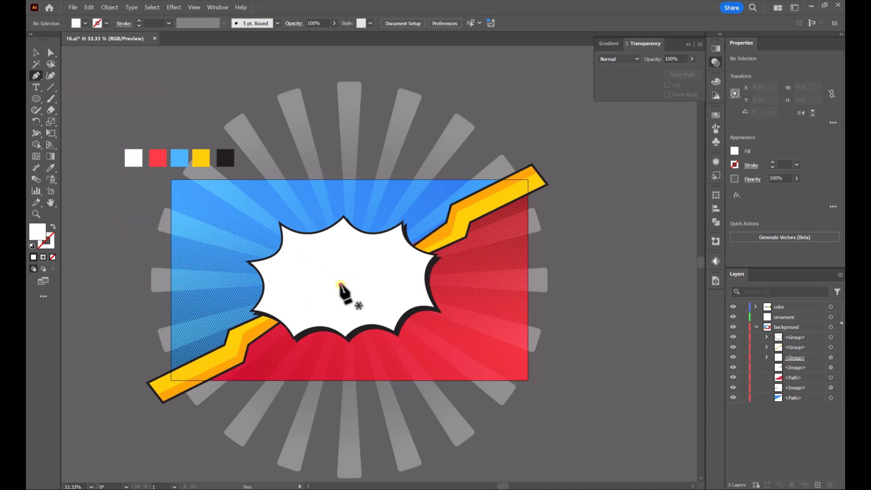
{"action": "left_click", "coordinate": [340, 284]}
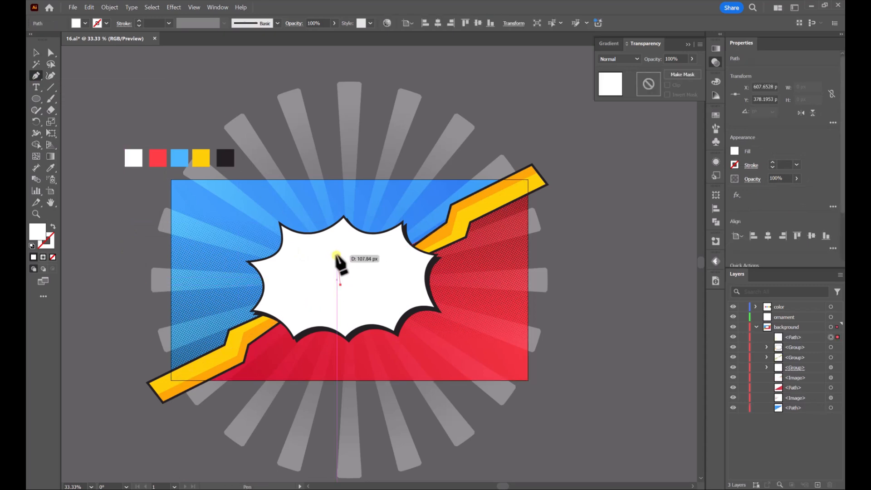
{"action": "scroll", "coordinate": [323, 251], "scroll_direction": "up", "scroll_amount": 2, "text": "alt"}
{"action": "left_click", "coordinate": [324, 246]}
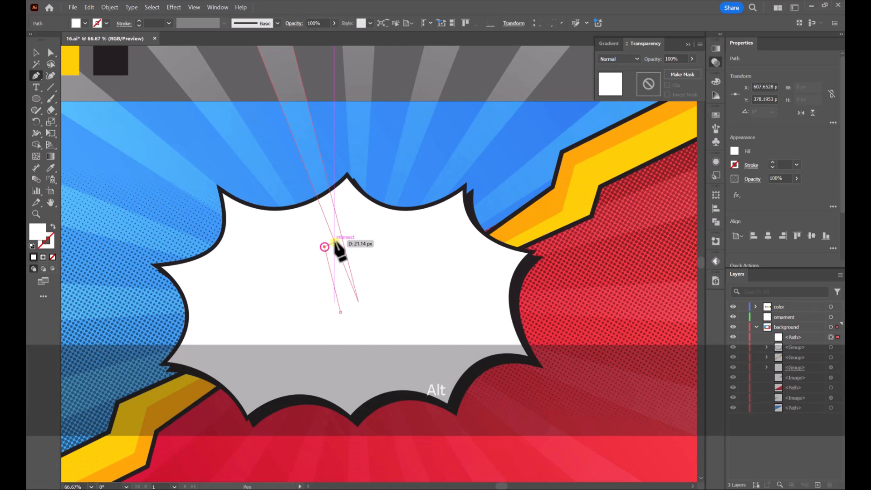
{"action": "left_click_drag", "start_coordinate": [350, 240], "coordinate": [342, 151]}
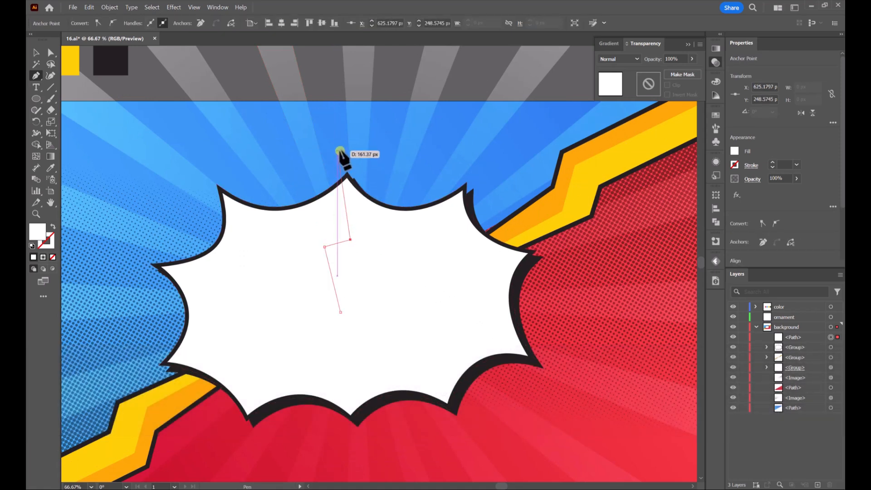
{"action": "left_click", "coordinate": [337, 150]}
{"action": "left_click", "coordinate": [391, 154]}
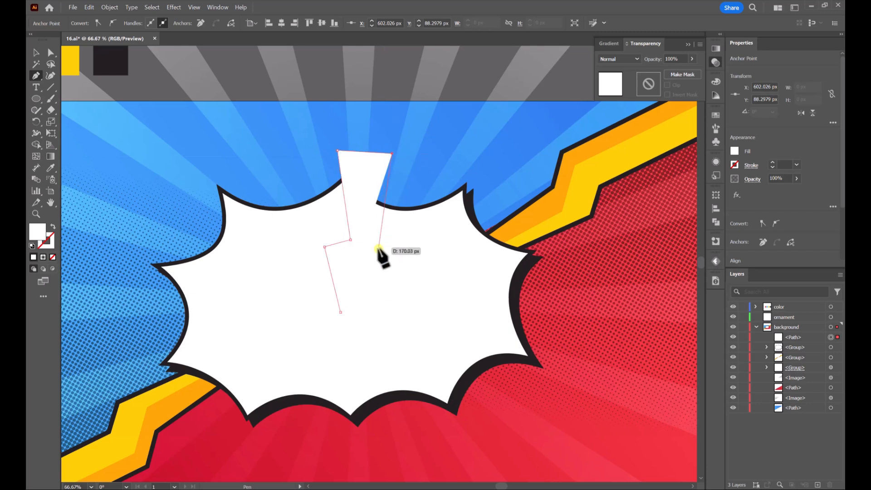
{"action": "left_click", "coordinate": [378, 253]}
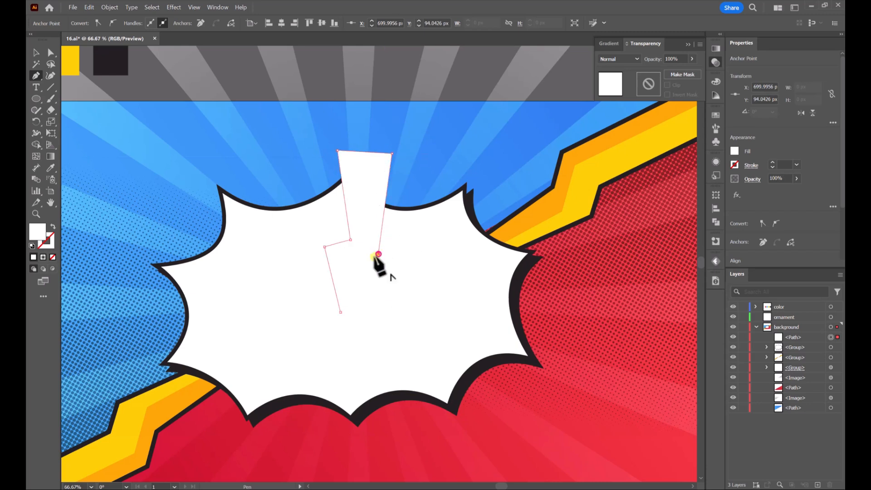
{"action": "left_click", "coordinate": [350, 264]}
{"action": "left_click_drag", "start_coordinate": [340, 313], "coordinate": [346, 341]}
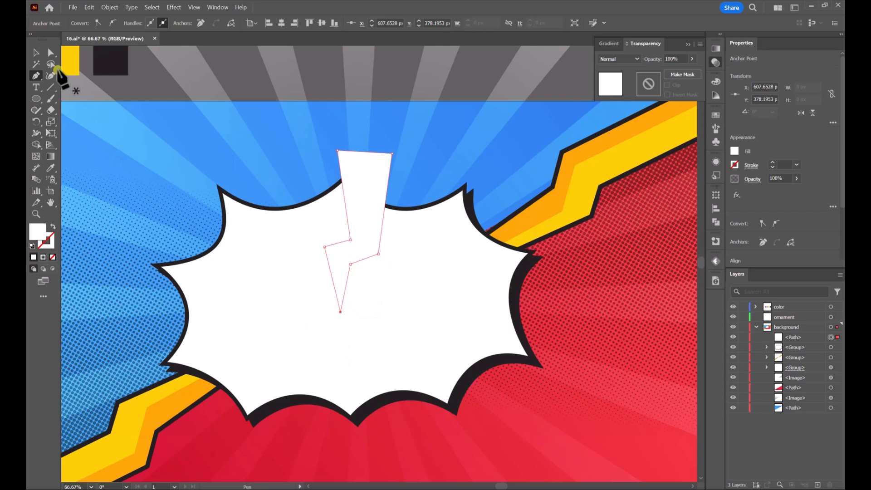
{"action": "left_click", "coordinate": [50, 53]}
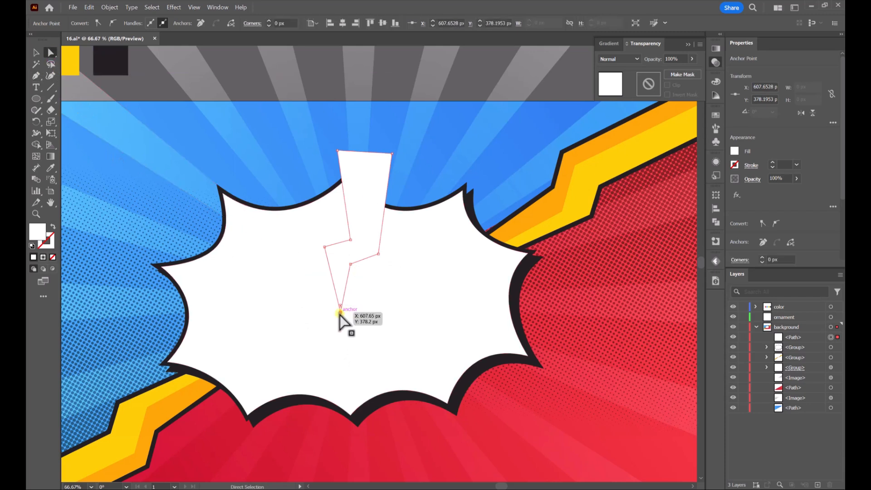
{"action": "left_click_drag", "start_coordinate": [340, 313], "coordinate": [346, 334]}
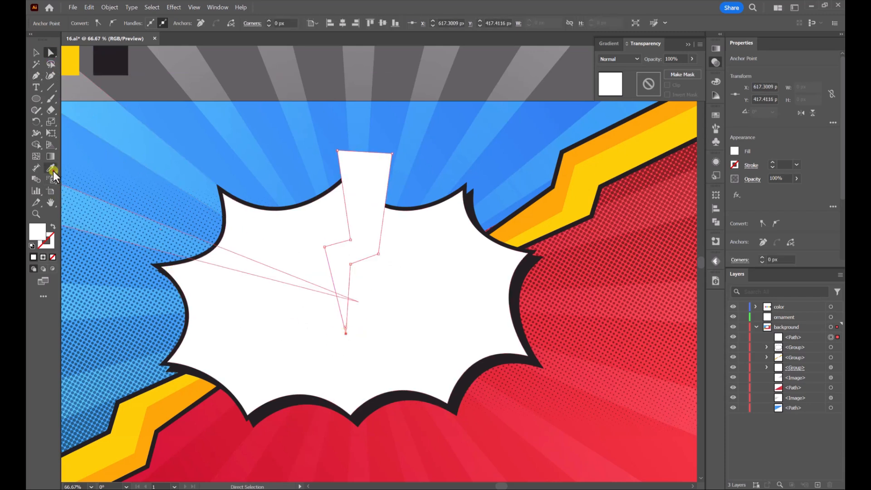
Fill the new lightning bolt with the palette's yellow and shift it slightly to the left.
{"action": "left_click", "coordinate": [53, 170]}
{"action": "left_click", "coordinate": [83, 66]}
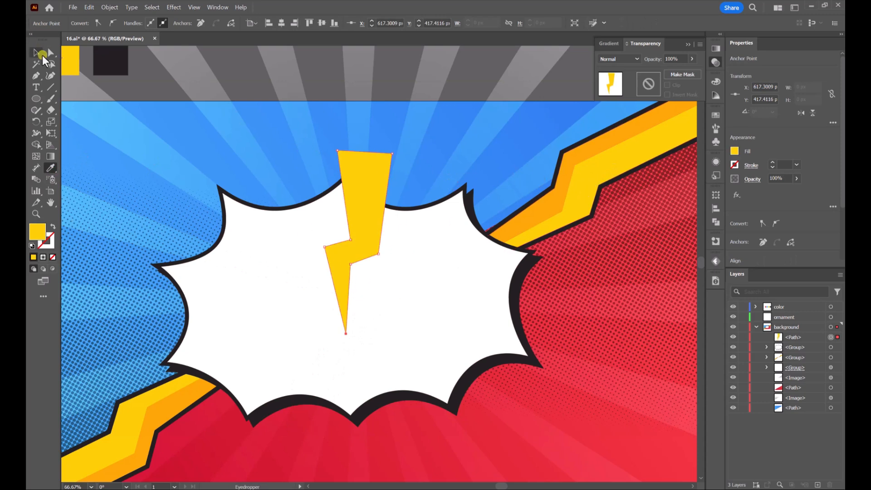
{"action": "left_click", "coordinate": [38, 54]}
{"action": "left_click_drag", "start_coordinate": [369, 208], "coordinate": [354, 208]}
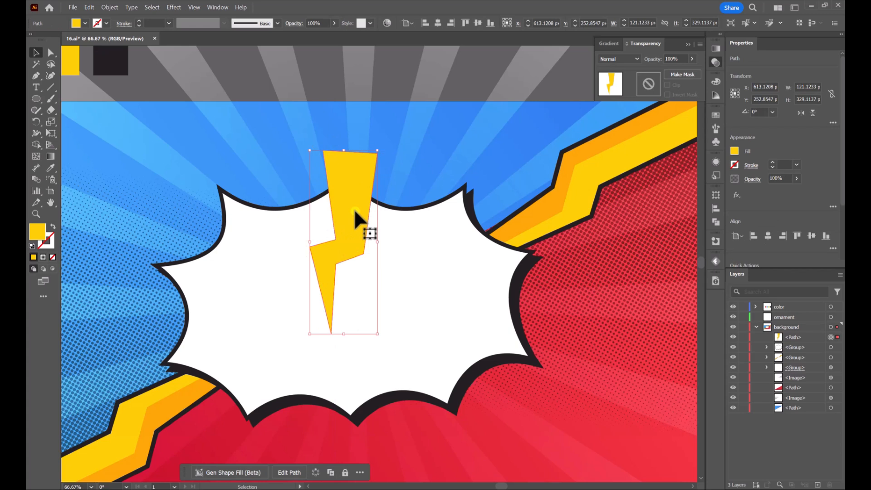
Offset the bolt's path by 6 px with Miter joins and fill the offset shape with the black of the burst's shadow.
{"action": "left_click", "coordinate": [110, 7]}
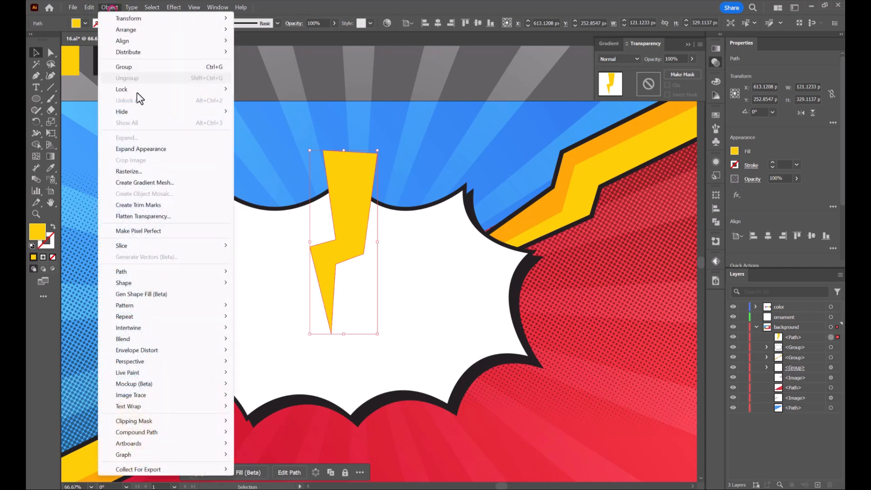
{"action": "mouse_move", "coordinate": [148, 273]}
{"action": "left_click", "coordinate": [267, 309]}
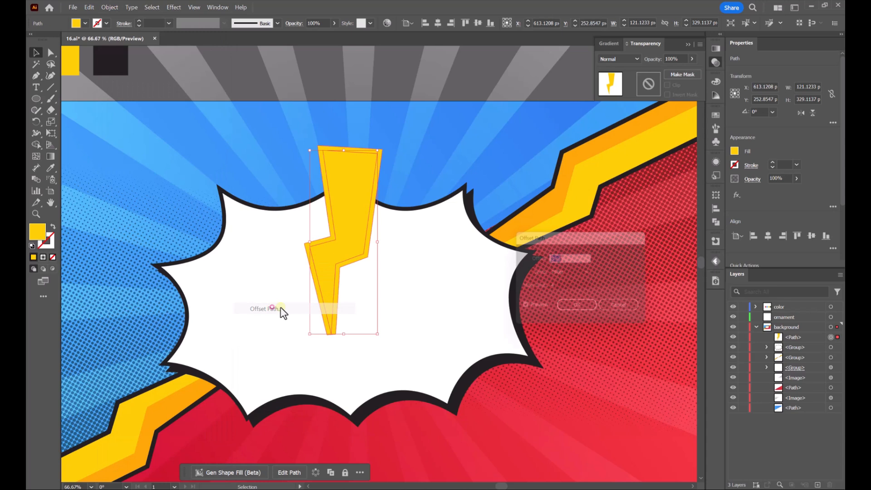
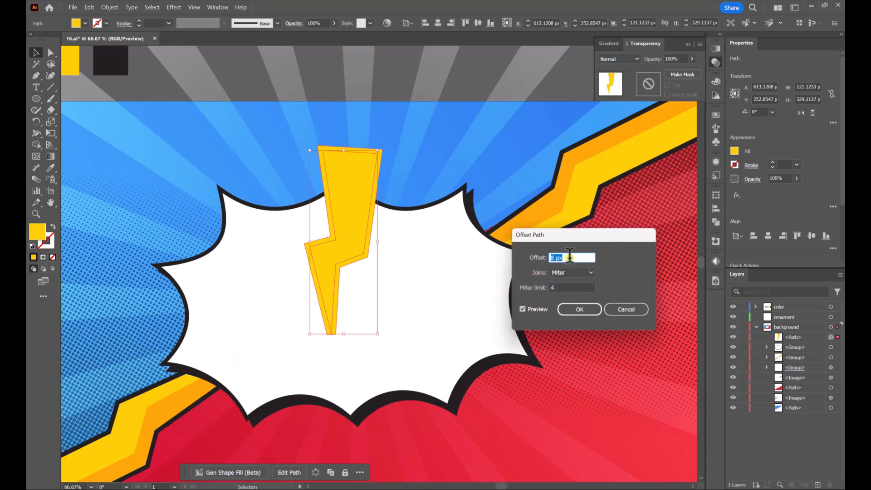
{"action": "left_click", "coordinate": [561, 276]}
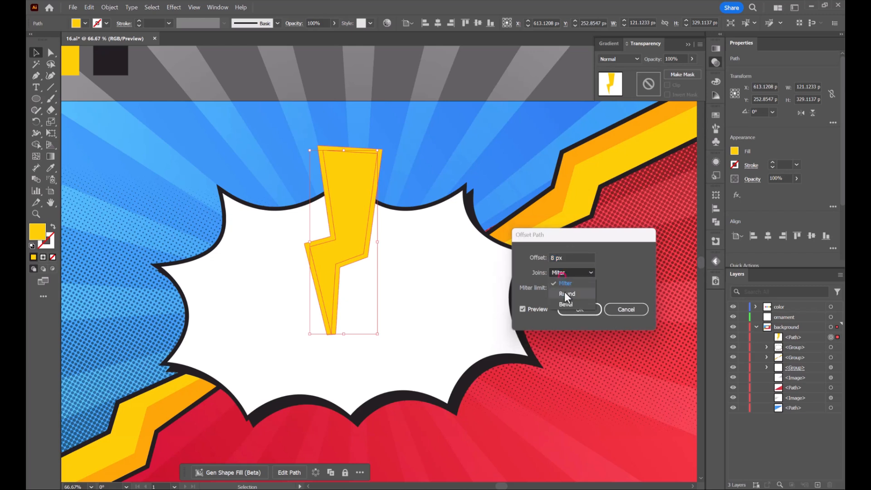
{"action": "left_click", "coordinate": [566, 294]}
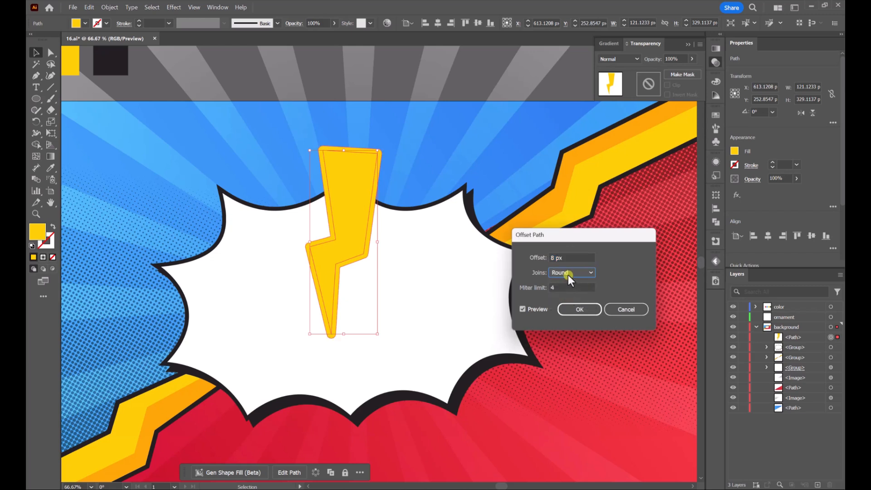
{"action": "left_click", "coordinate": [572, 272]}
{"action": "left_click", "coordinate": [573, 284]}
{"action": "left_click_drag", "start_coordinate": [571, 258], "coordinate": [536, 255]}
{"action": "type", "text": "6"}
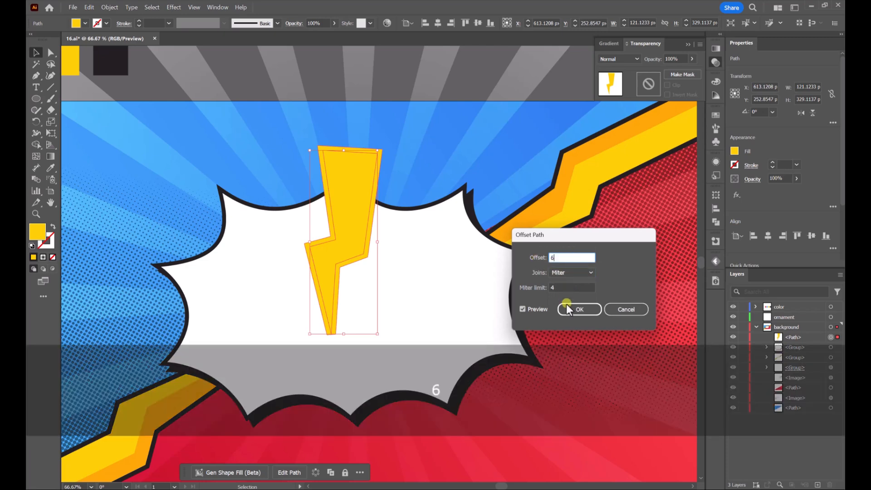
{"action": "left_click", "coordinate": [573, 310]}
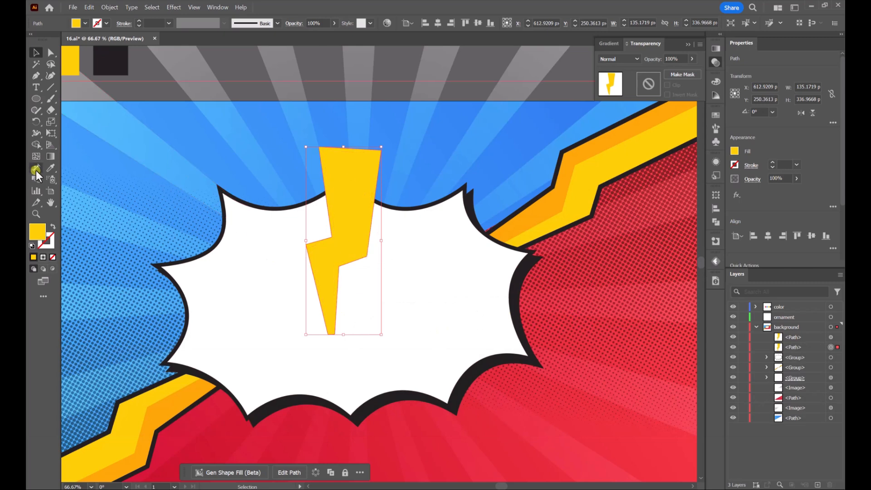
{"action": "left_click", "coordinate": [51, 169]}
{"action": "left_click", "coordinate": [523, 279]}
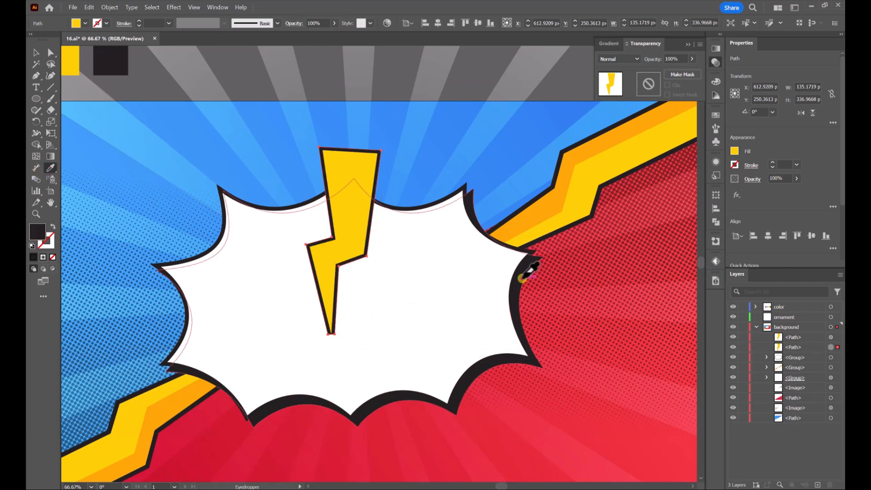
Add an anchor point midway along the flat lower end of the bolt's black outline and pull it down into a sharp tip.
{"action": "left_click", "coordinate": [36, 53]}
{"action": "scroll", "coordinate": [389, 291], "scroll_direction": "down", "scroll_amount": 1}
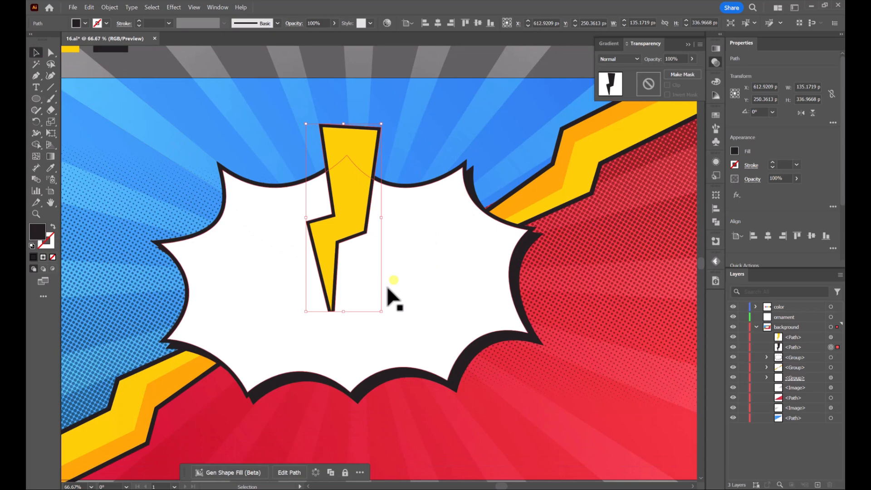
{"action": "left_click", "coordinate": [335, 317]}
{"action": "left_click", "coordinate": [334, 313]}
{"action": "scroll", "coordinate": [332, 313], "scroll_direction": "up", "scroll_amount": 6}
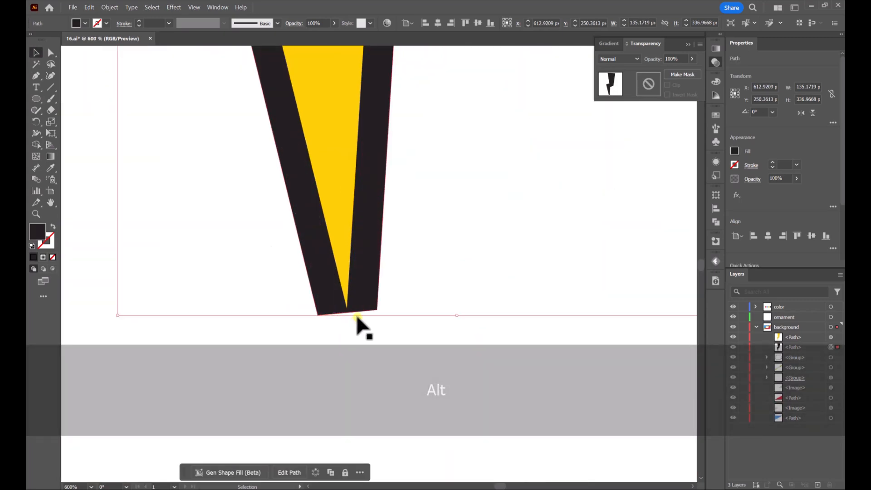
{"action": "key", "text": "equal"}
{"action": "left_click", "coordinate": [346, 314]}
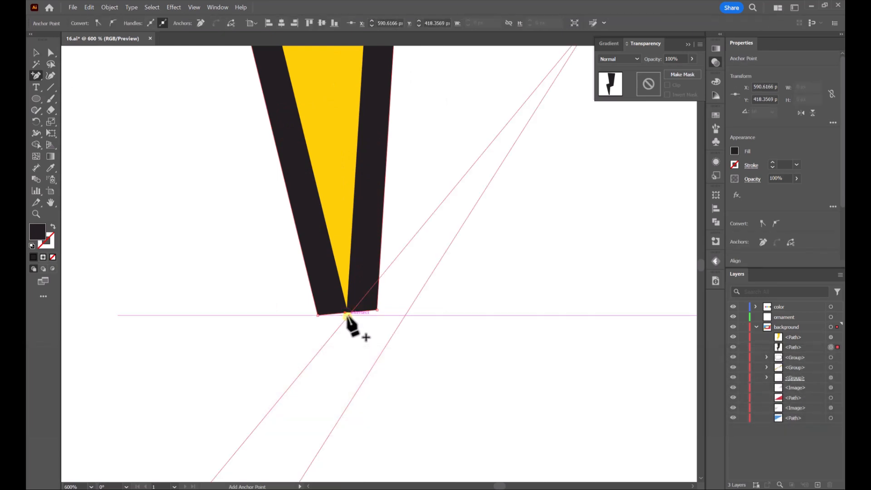
{"action": "key", "text": "a"}
{"action": "left_click_drag", "start_coordinate": [347, 314], "coordinate": [349, 366]}
{"action": "scroll", "coordinate": [361, 299], "scroll_direction": "down", "scroll_amount": 8}
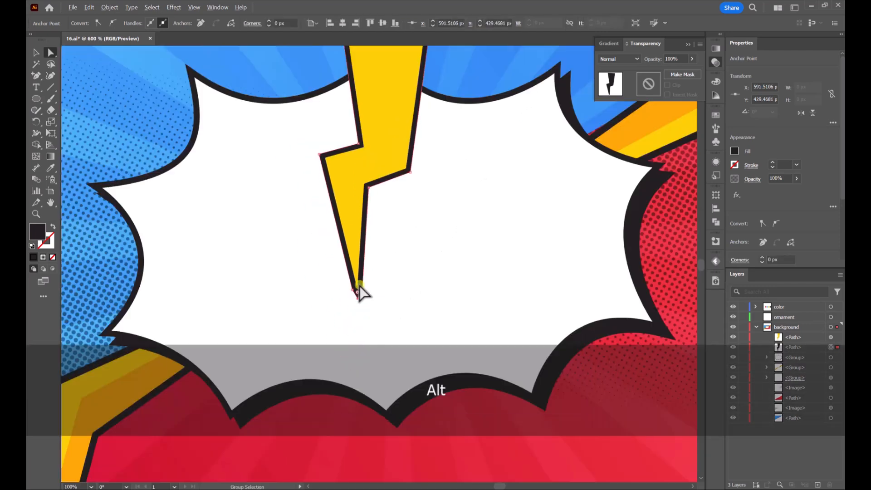
{"action": "left_click", "coordinate": [36, 52]}
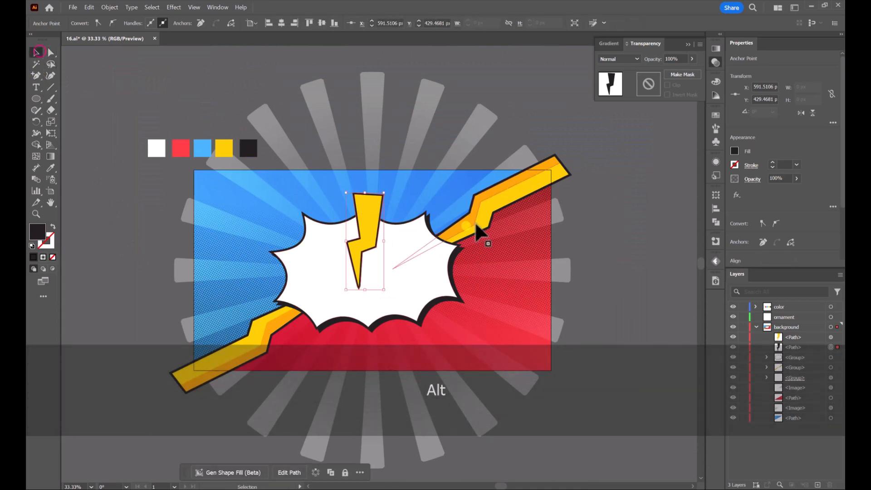
{"action": "left_click", "coordinate": [626, 209]}
{"action": "scroll", "coordinate": [403, 262], "scroll_direction": "up", "scroll_amount": 2}
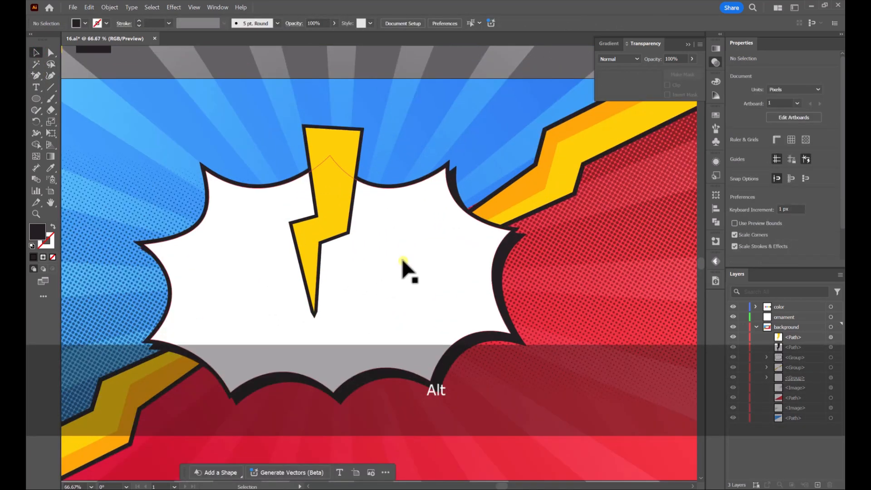
Duplicate the bolt's black outline slightly down and to the right as a shadow, and rotate the copy to about 355.6°.
{"action": "left_click", "coordinate": [327, 181]}
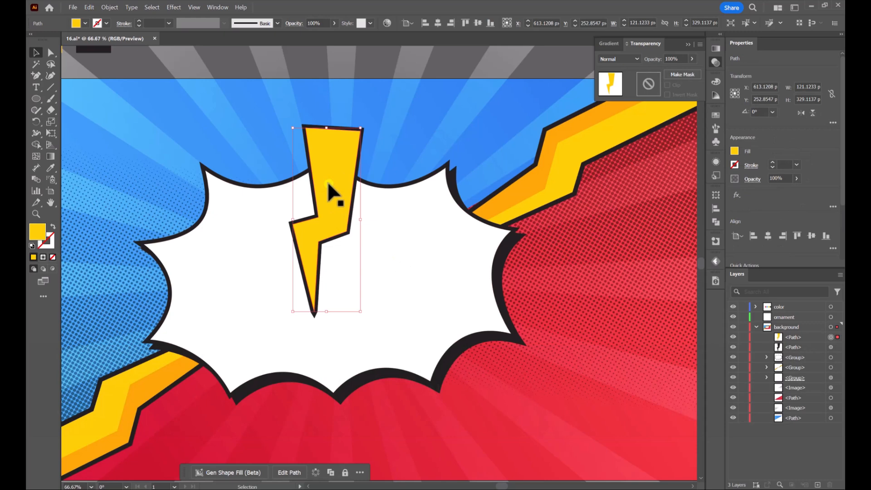
{"action": "left_click", "coordinate": [352, 211], "text": "shift"}
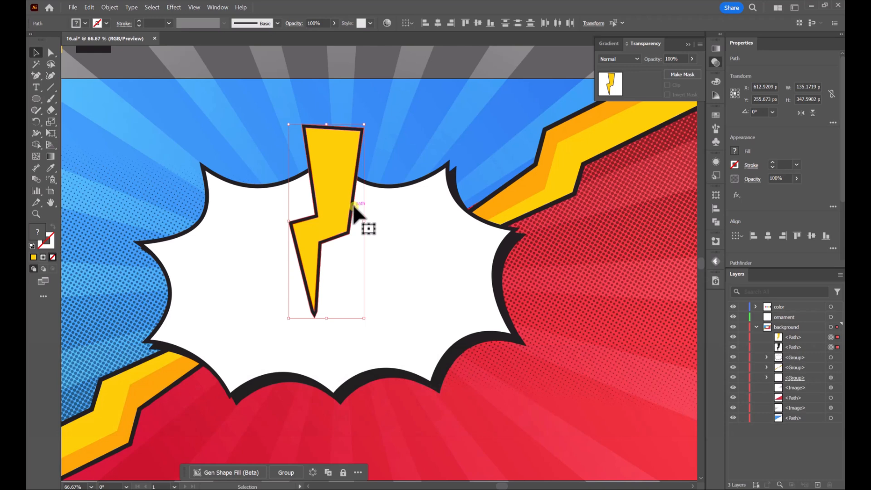
{"action": "mouse_move", "coordinate": [354, 204]}
{"action": "left_mouse_down"}
{"action": "mouse_move", "coordinate": [360, 210]}
{"action": "mouse_move", "coordinate": [354, 189]}
{"action": "mouse_move", "coordinate": [371, 209]}
{"action": "mouse_move", "coordinate": [366, 200]}
{"action": "left_mouse_up"}
{"action": "key", "text": "ctrl+z"}
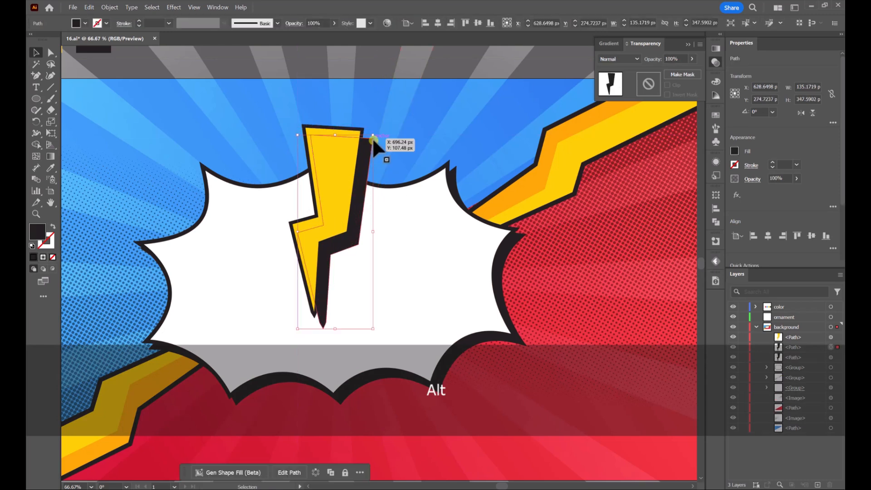
{"action": "left_click_drag", "start_coordinate": [375, 142], "coordinate": [384, 142]}
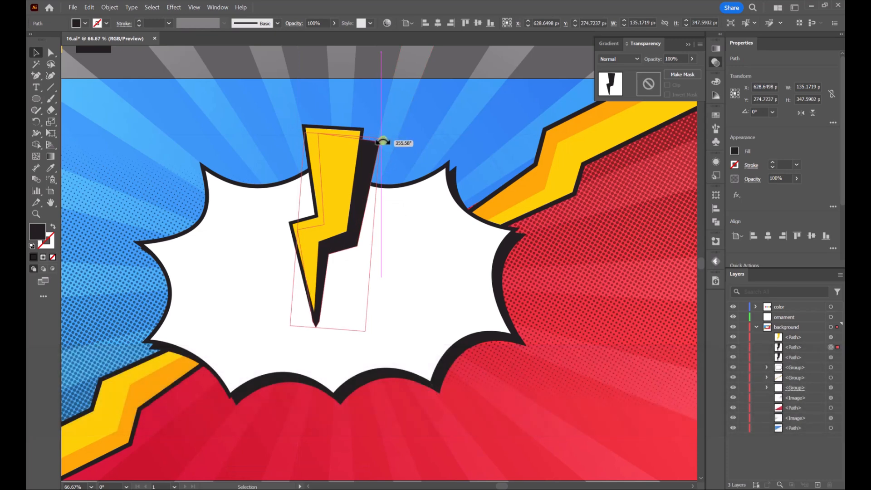
{"action": "left_click", "coordinate": [378, 57]}
{"action": "scroll", "coordinate": [395, 105], "scroll_direction": "up", "scroll_amount": 2}
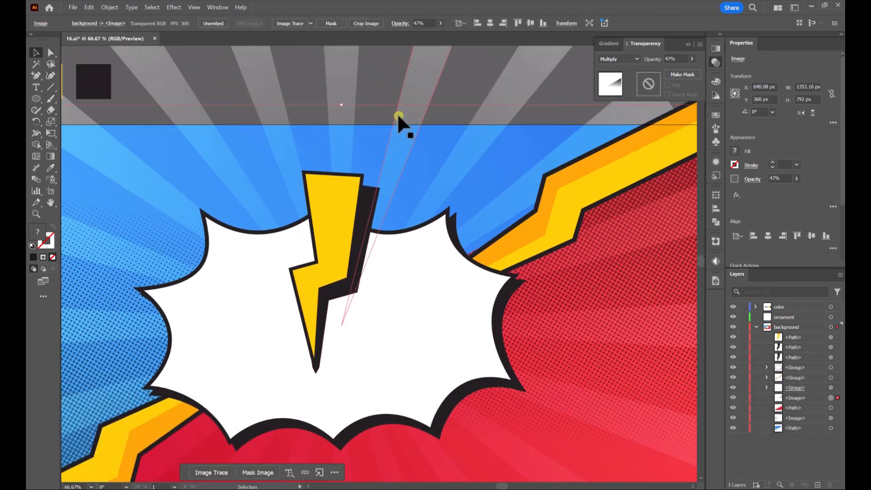
{"action": "left_click", "coordinate": [407, 97]}
{"action": "scroll", "coordinate": [407, 96], "scroll_direction": "up", "scroll_amount": 2}
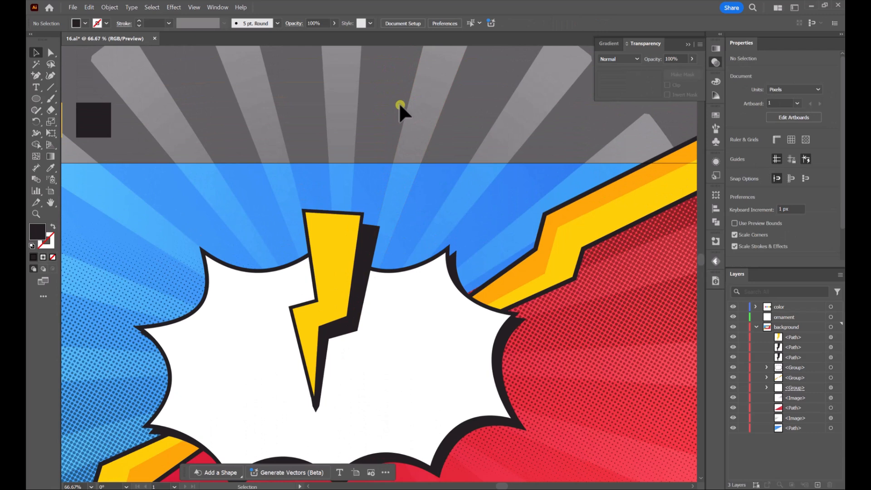
Draw a closed yellow shape with the Pen tool covering the bolt's right half, its inner edge following the zigzag down to the tip.
{"action": "left_click", "coordinate": [327, 245]}
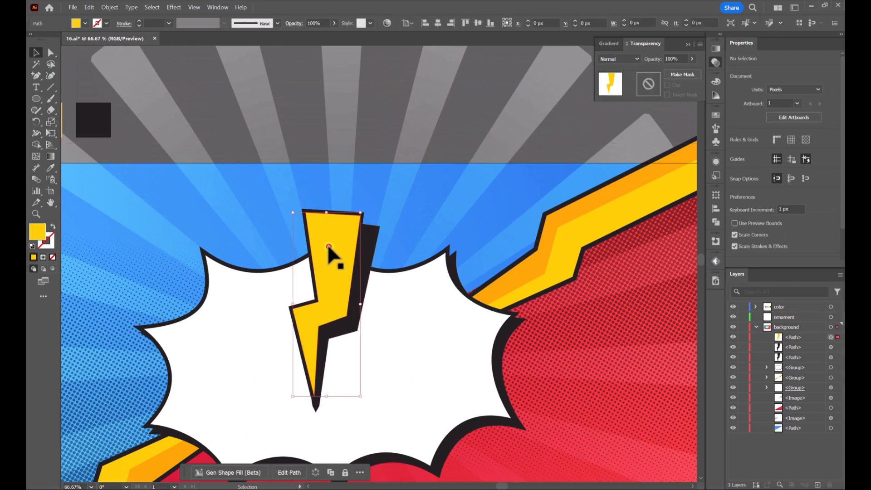
{"action": "left_click", "coordinate": [311, 104]}
{"action": "left_click", "coordinate": [35, 76]}
{"action": "left_click", "coordinate": [66, 75]}
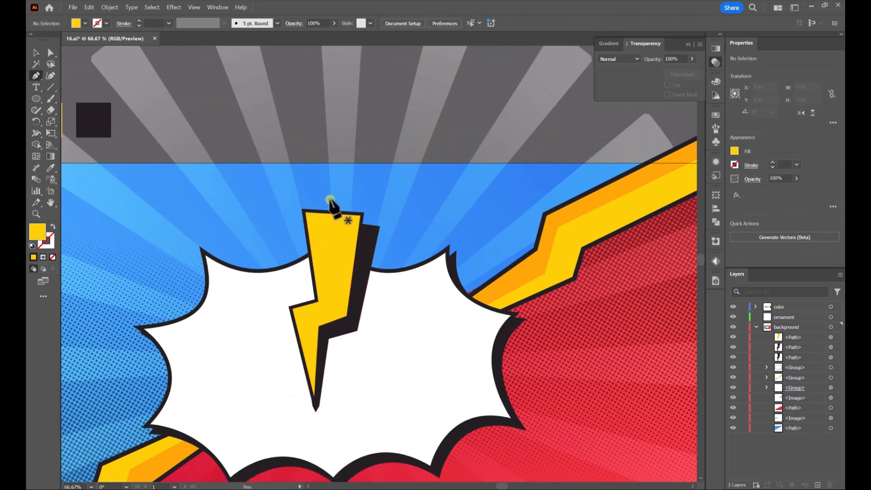
{"action": "left_click", "coordinate": [338, 192]}
{"action": "left_click", "coordinate": [333, 305]}
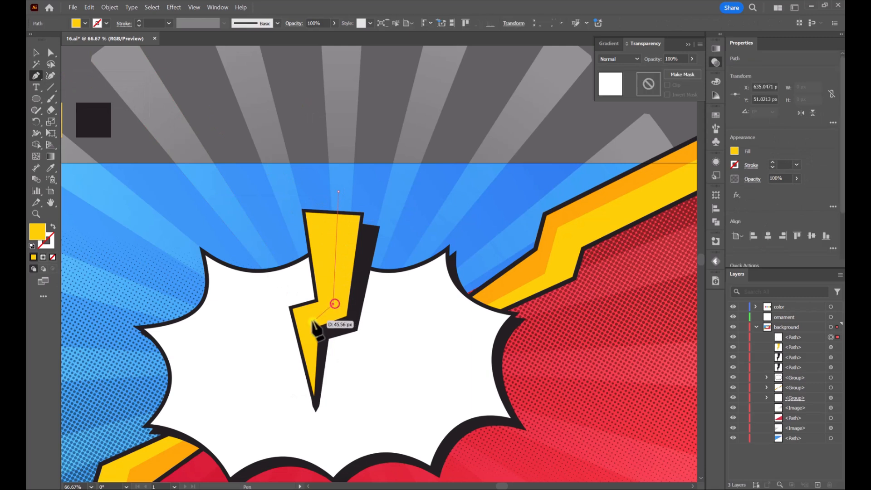
{"action": "left_click", "coordinate": [308, 324]}
{"action": "left_click", "coordinate": [315, 411]}
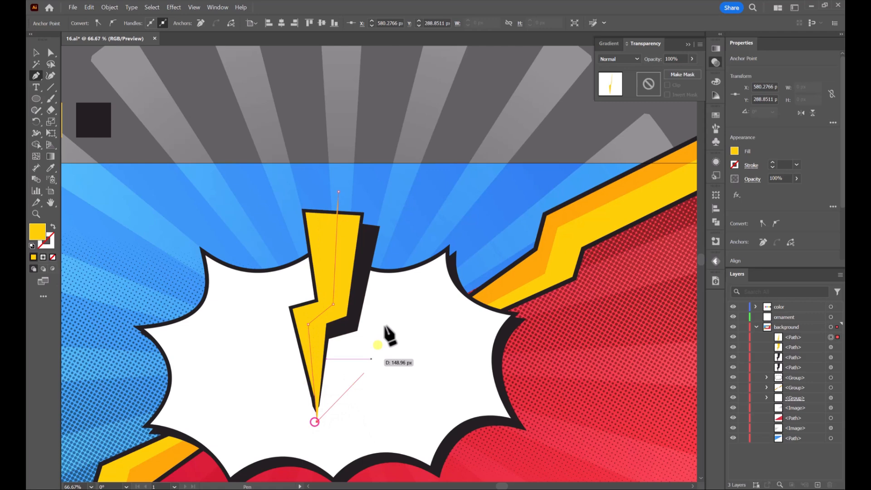
{"action": "left_click", "coordinate": [395, 307]}
{"action": "left_click", "coordinate": [404, 204]}
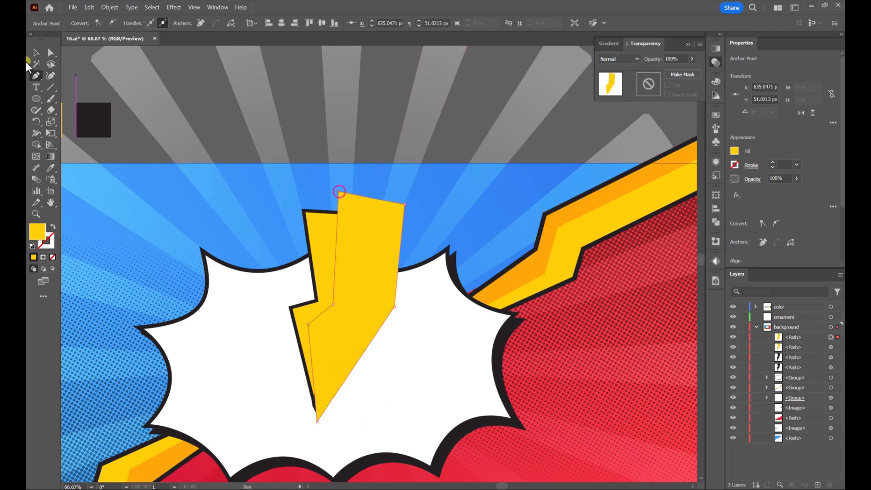
Paste a copy of the yellow bolt in front of the original and intersect it with the newly drawn shape.
{"action": "left_click", "coordinate": [38, 53]}
{"action": "left_click", "coordinate": [317, 224]}
{"action": "right_click", "coordinate": [317, 223]}
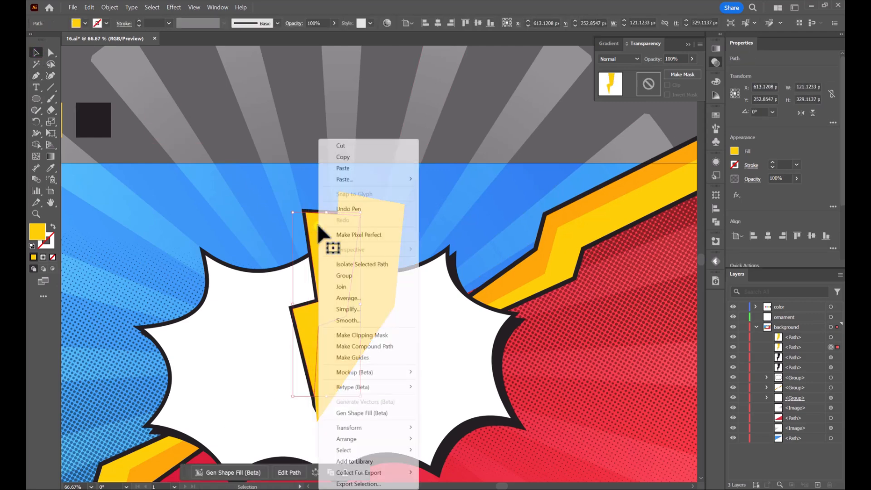
{"action": "left_click", "coordinate": [363, 157]}
{"action": "right_click", "coordinate": [324, 249]}
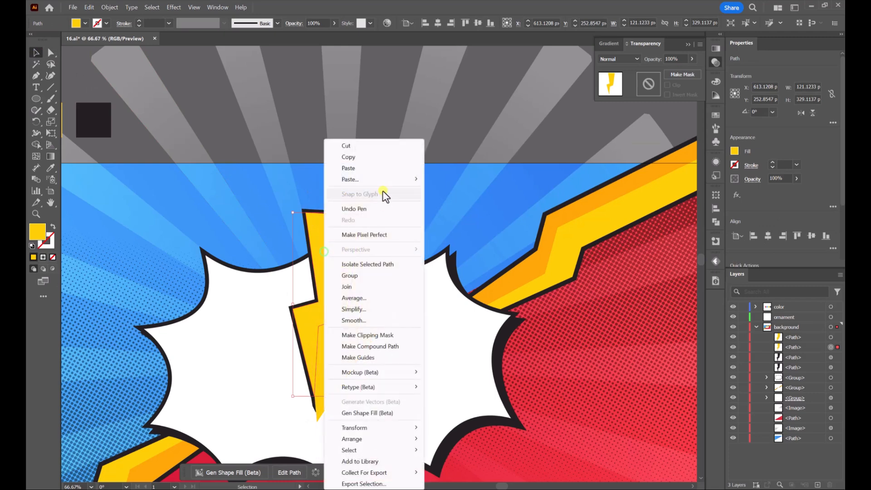
{"action": "mouse_move", "coordinate": [387, 181]}
{"action": "left_click", "coordinate": [454, 183]}
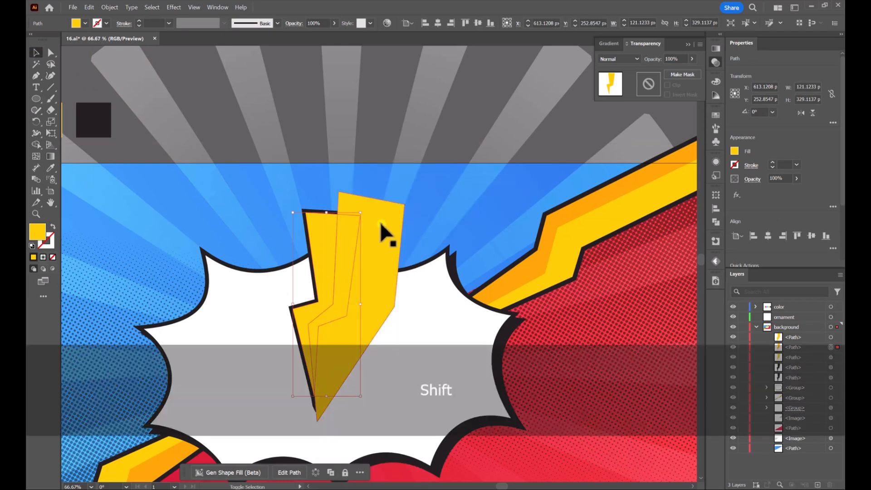
{"action": "left_click", "coordinate": [380, 225], "text": "shift"}
{"action": "left_click", "coordinate": [717, 224]}
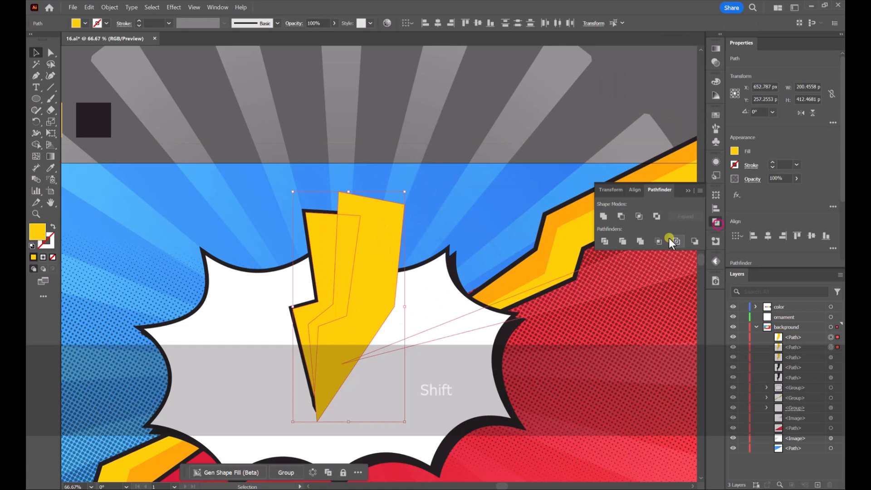
{"action": "left_click", "coordinate": [640, 217]}
Fill the intersected shading shape with the orange sampled from the large diagonal bolt.
{"action": "left_click", "coordinate": [51, 168]}
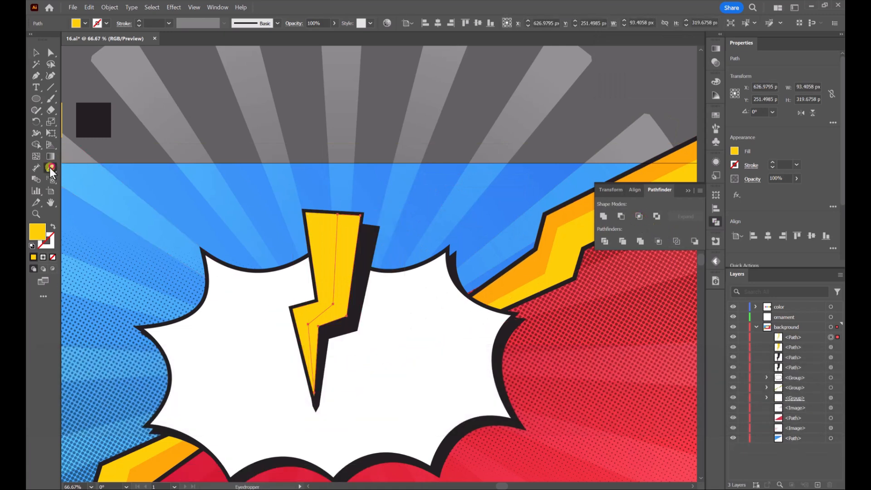
{"action": "left_click", "coordinate": [556, 240]}
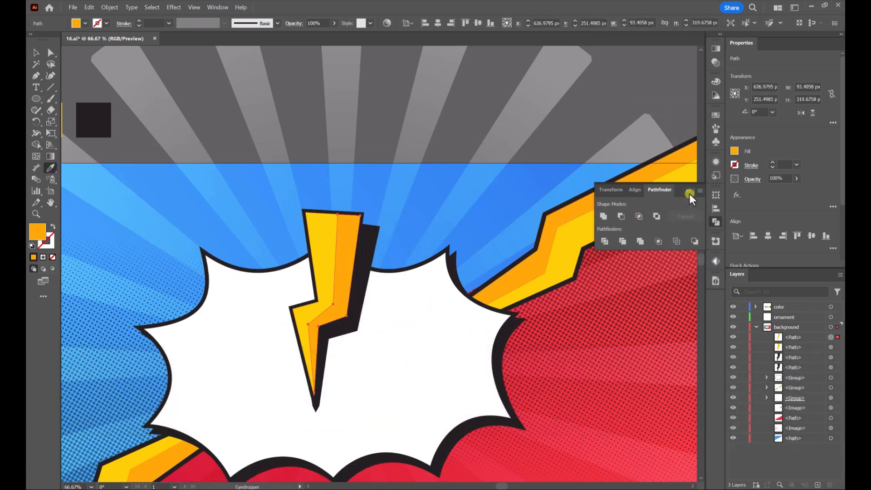
{"action": "left_click", "coordinate": [690, 192]}
{"action": "left_click", "coordinate": [42, 52]}
{"action": "left_click", "coordinate": [339, 223]}
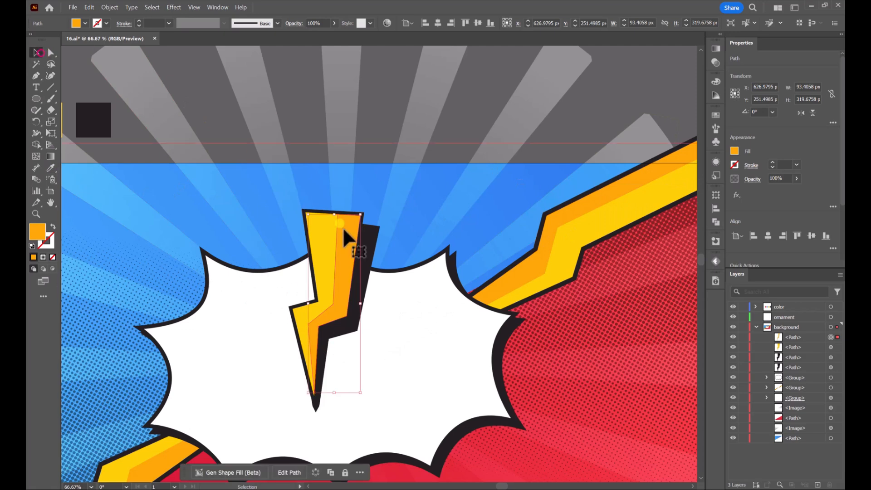
{"action": "left_click", "coordinate": [334, 154]}
Delete the two extra anchor points beside the bolt shadow's tip and pull the tip down and slightly left.
{"action": "scroll", "coordinate": [317, 364], "scroll_direction": "up", "scroll_amount": 4}
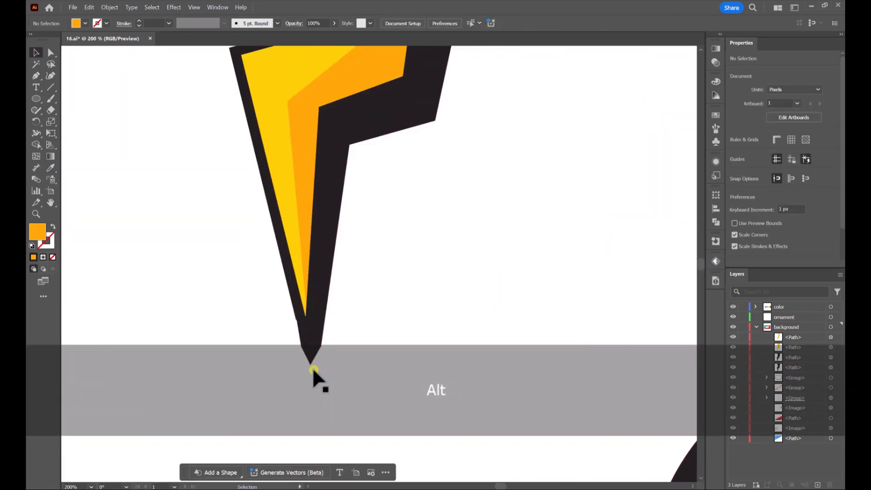
{"action": "key", "text": "a"}
{"action": "left_click", "coordinate": [312, 365]}
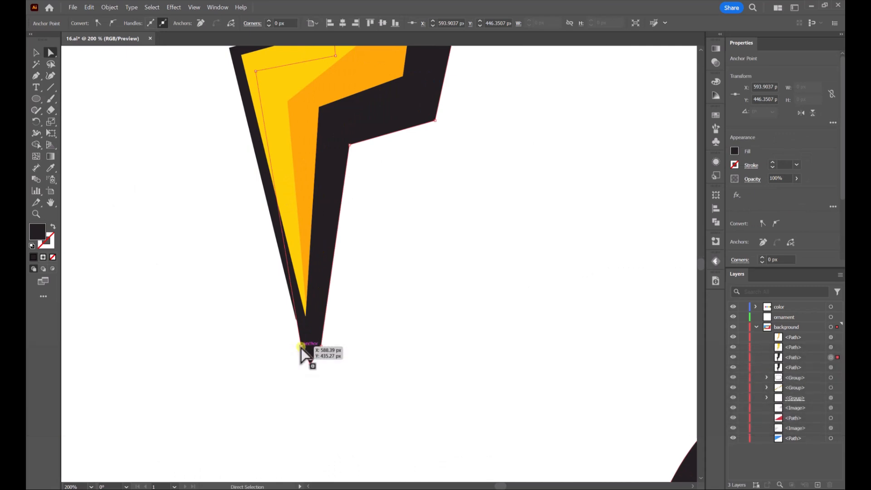
{"action": "key", "text": "minus"}
{"action": "left_click", "coordinate": [301, 348]}
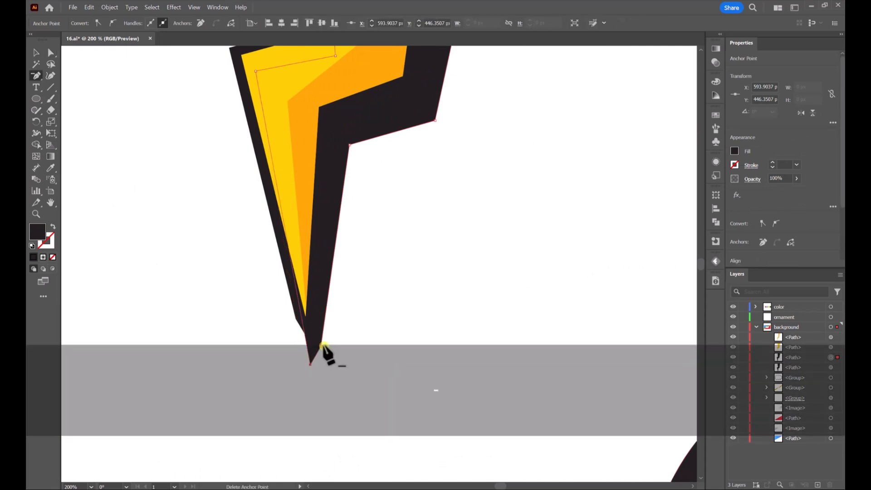
{"action": "left_click", "coordinate": [322, 346]}
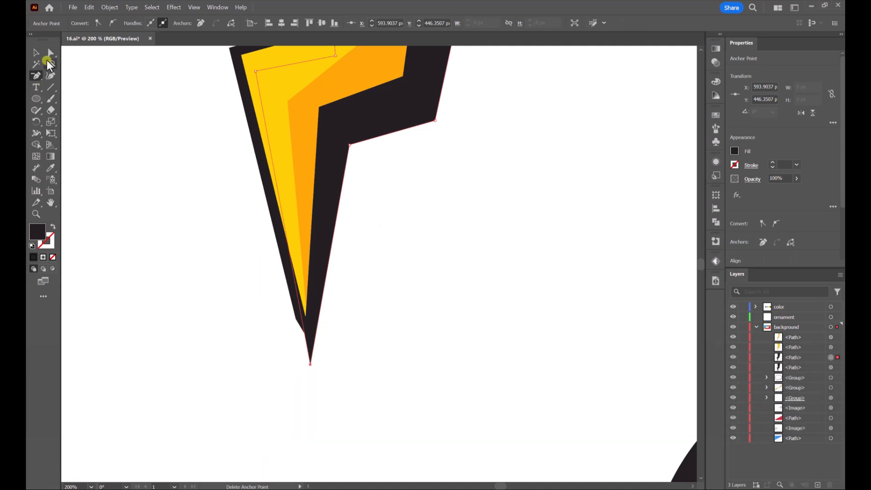
{"action": "left_click", "coordinate": [49, 55]}
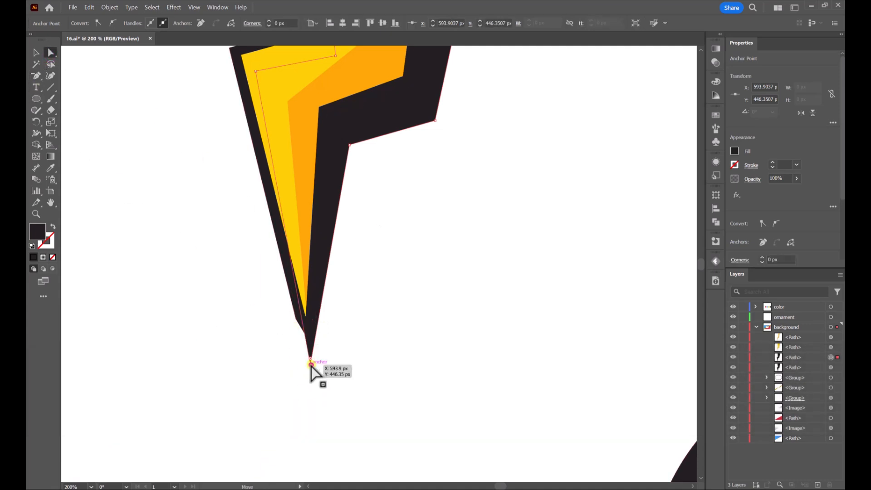
{"action": "left_click_drag", "start_coordinate": [312, 365], "coordinate": [306, 387]}
{"action": "scroll", "coordinate": [331, 298], "scroll_direction": "down", "scroll_amount": 4}
{"action": "left_click", "coordinate": [36, 54]}
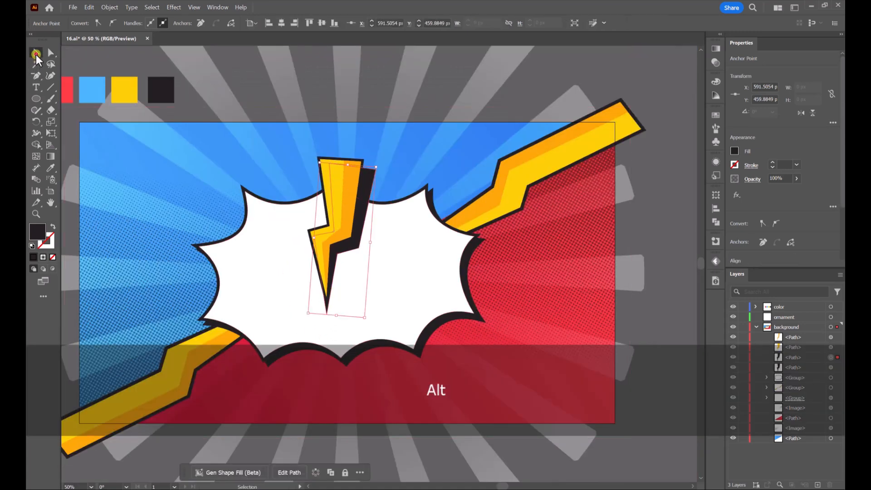
{"action": "left_click", "coordinate": [442, 79]}
Group the small bolt's shadow, orange shading, yellow shape and black outline.
{"action": "scroll", "coordinate": [363, 218], "scroll_direction": "up", "scroll_amount": 1}
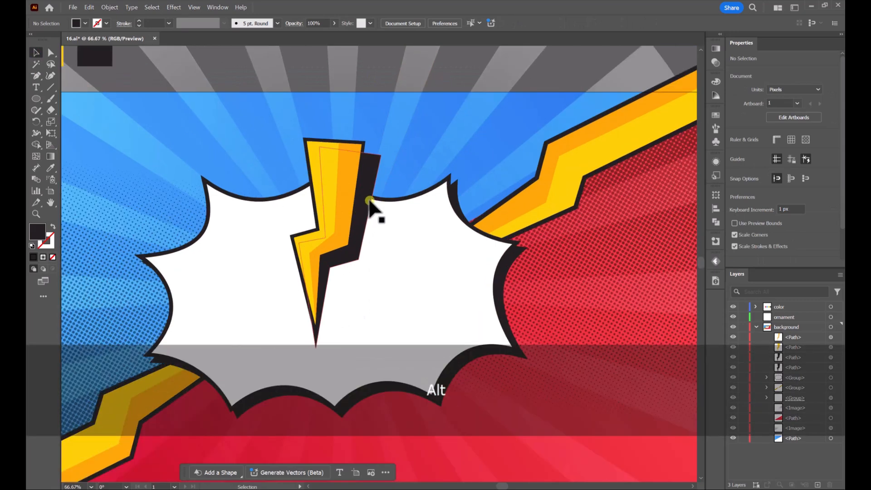
{"action": "left_click", "coordinate": [370, 202]}
{"action": "left_click", "coordinate": [352, 166], "text": "shift"}
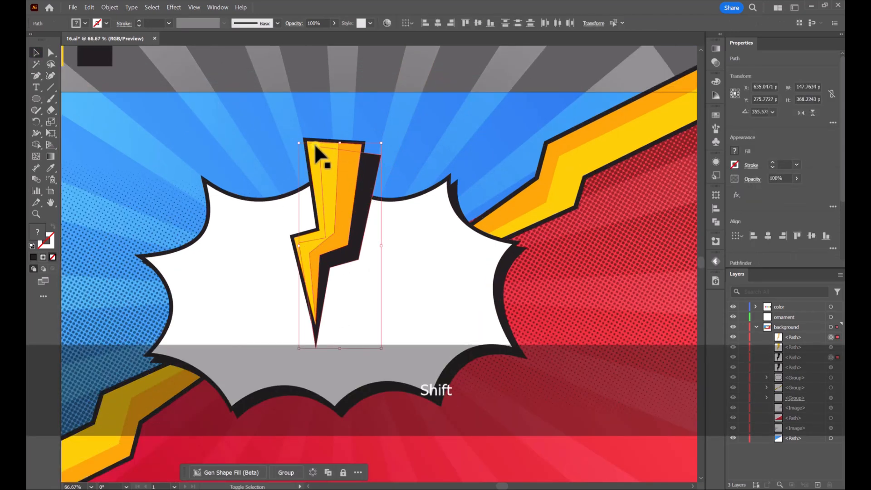
{"action": "left_click", "coordinate": [315, 145], "text": "shift"}
{"action": "left_click", "coordinate": [309, 135], "text": "shift"}
{"action": "key", "text": "ctrl+g"}
Rotate the small bolt group clockwise so its tip points down-left, and place it over the red background at the burst's right edge.
{"action": "left_click_drag", "start_coordinate": [352, 181], "coordinate": [517, 121]}
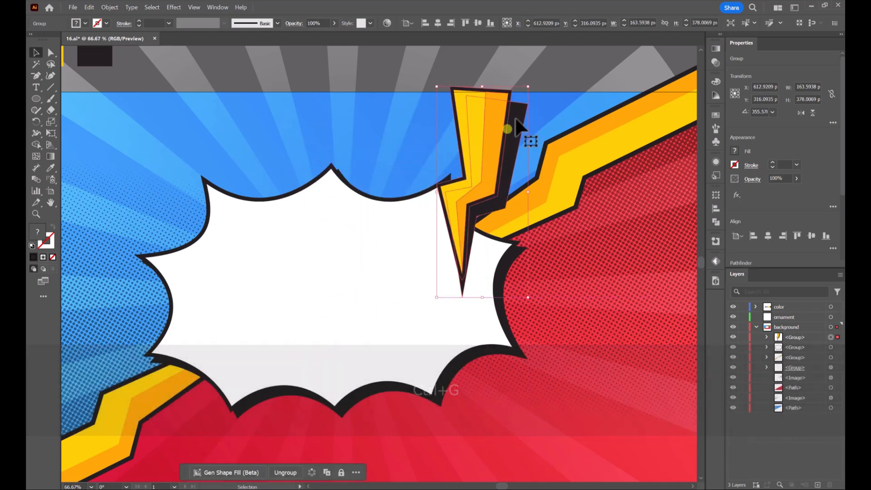
{"action": "left_click_drag", "start_coordinate": [530, 82], "coordinate": [574, 154]}
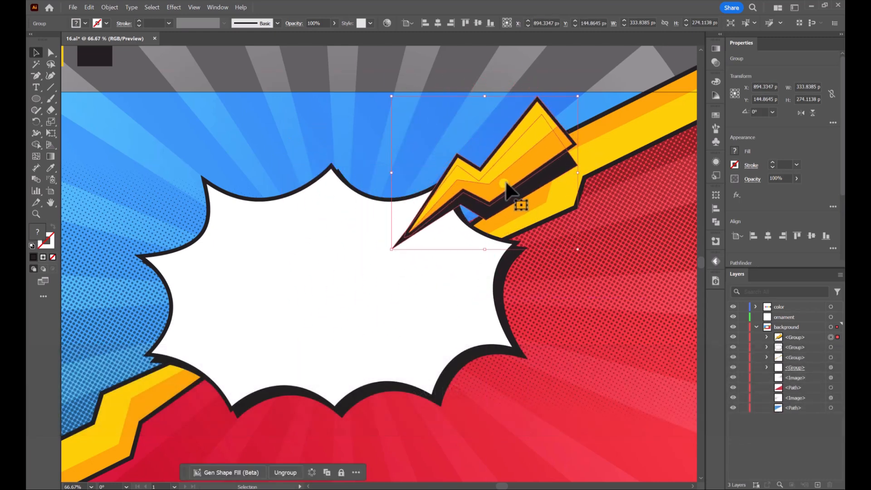
{"action": "left_click_drag", "start_coordinate": [506, 184], "coordinate": [594, 261]}
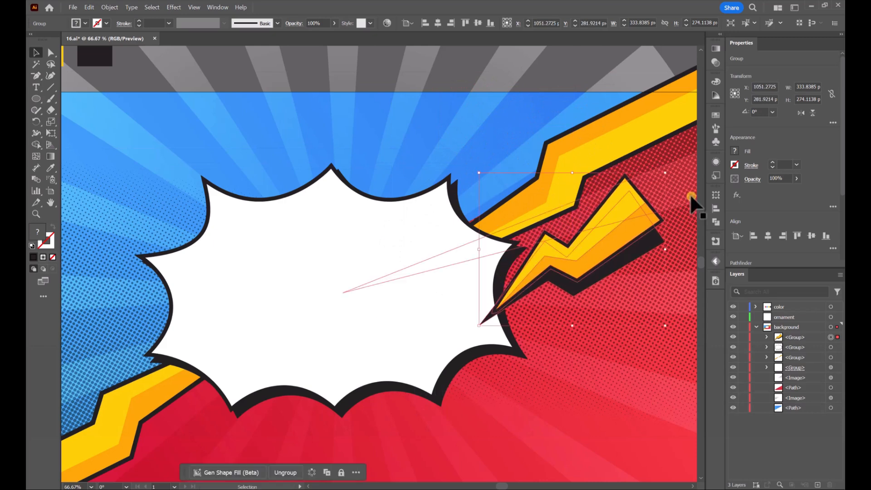
Rotate the small bolt group clockwise at the burst's lower right so its tip points left onto the burst.
{"action": "scroll", "coordinate": [418, 189], "scroll_direction": "down", "scroll_amount": 3}
{"action": "scroll", "coordinate": [517, 217], "scroll_direction": "up", "scroll_amount": 3}
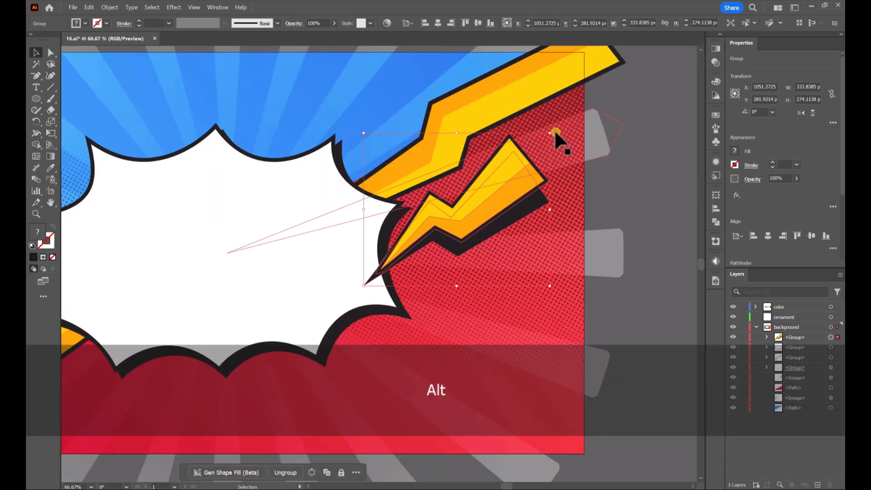
{"action": "left_click_drag", "start_coordinate": [555, 130], "coordinate": [563, 226]}
Duplicate the small bolt group, flip the copy horizontally, and angle it over the blue background at the burst's upper left.
{"action": "left_click_drag", "start_coordinate": [491, 241], "coordinate": [313, 272]}
{"action": "scroll", "coordinate": [456, 342], "scroll_direction": "down", "scroll_amount": 3}
{"action": "left_click", "coordinate": [801, 112]}
{"action": "left_click_drag", "start_coordinate": [342, 240], "coordinate": [337, 231]}
Place a smaller copy of the bolt beside the lower-left diagonal bolt, rotated so its tip points up-right onto the burst.
{"action": "left_click_drag", "start_coordinate": [313, 275], "coordinate": [320, 370]}
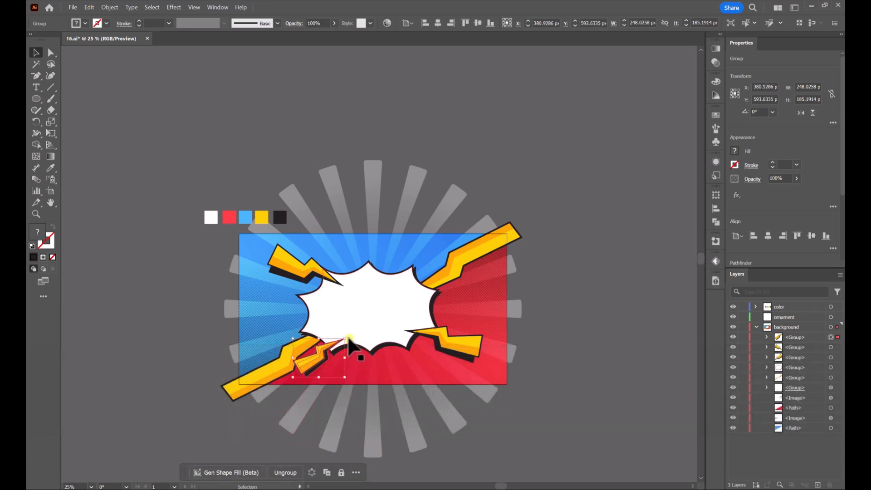
{"action": "left_click_drag", "start_coordinate": [348, 345], "coordinate": [318, 368]}
{"action": "left_click", "coordinate": [554, 267]}
{"action": "scroll", "coordinate": [499, 295], "scroll_direction": "up", "scroll_amount": 2, "text": "alt"}
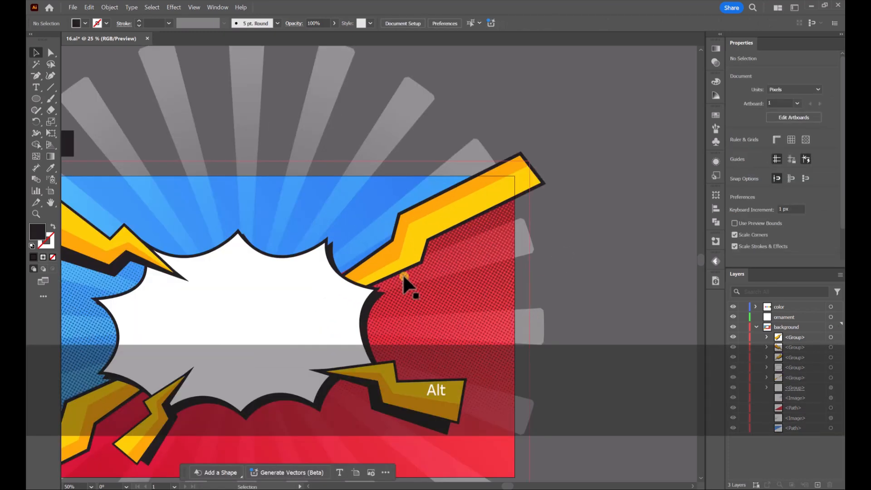
{"action": "left_click_drag", "start_coordinate": [418, 194], "coordinate": [467, 99]}
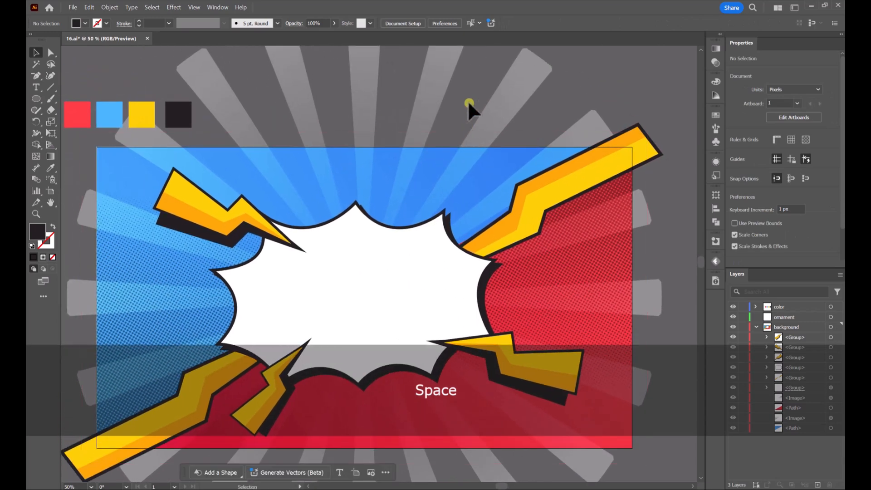
{"action": "scroll", "coordinate": [468, 100], "scroll_direction": "down", "scroll_amount": 1, "text": "alt"}
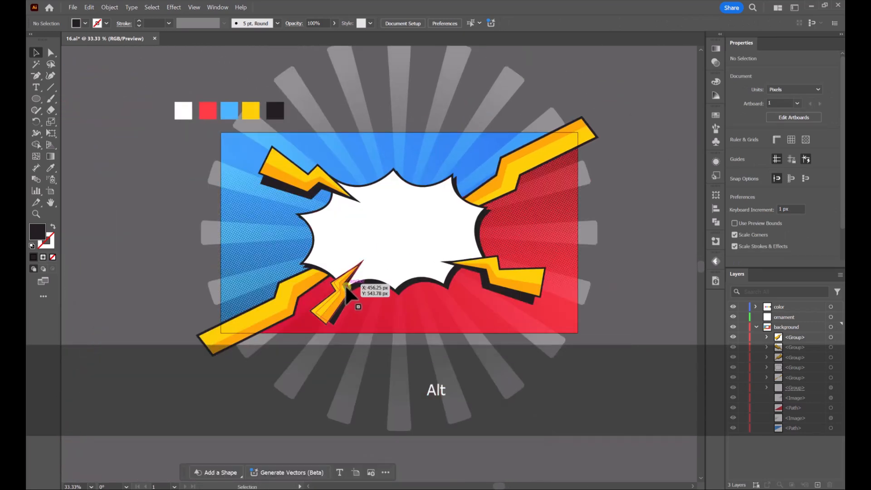
{"action": "left_click", "coordinate": [347, 294]}
{"action": "left_click_drag", "start_coordinate": [623, 146], "coordinate": [589, 170]}
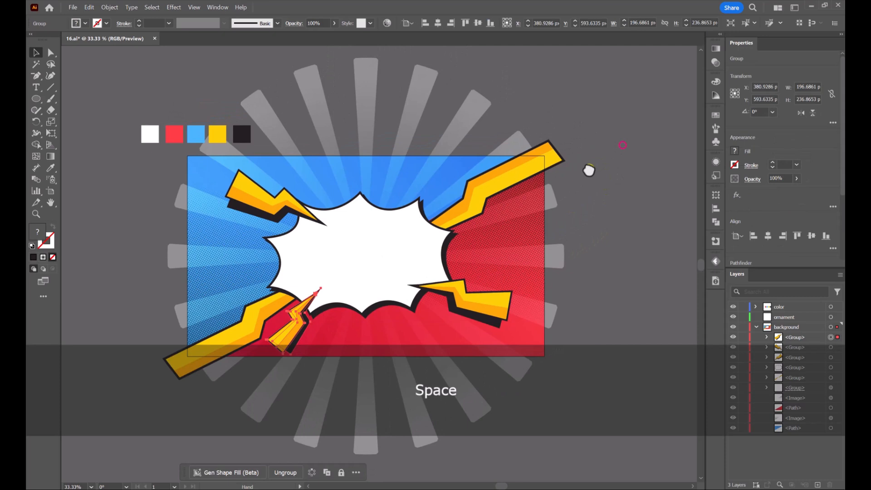
{"action": "left_click", "coordinate": [275, 68]}
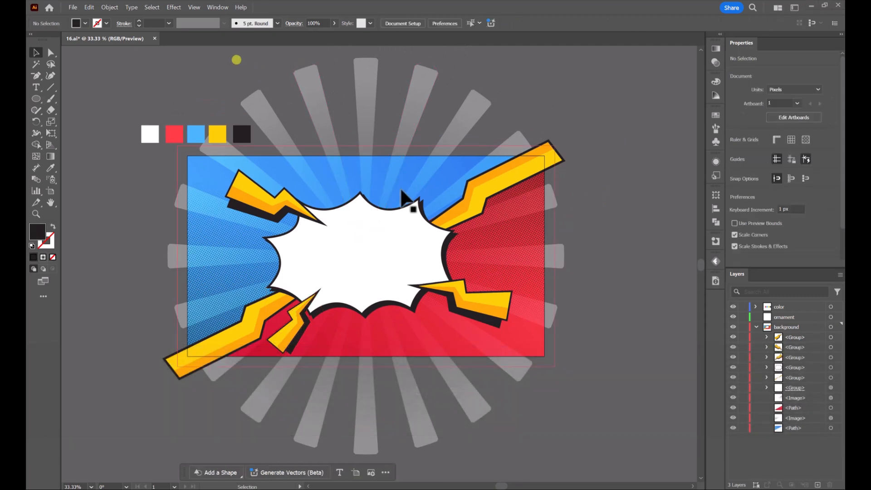
Draw a black circle about 109 px wide at the artboard's upper edge and duplicate it into a touching two-by-two grid.
{"action": "left_click", "coordinate": [34, 99]}
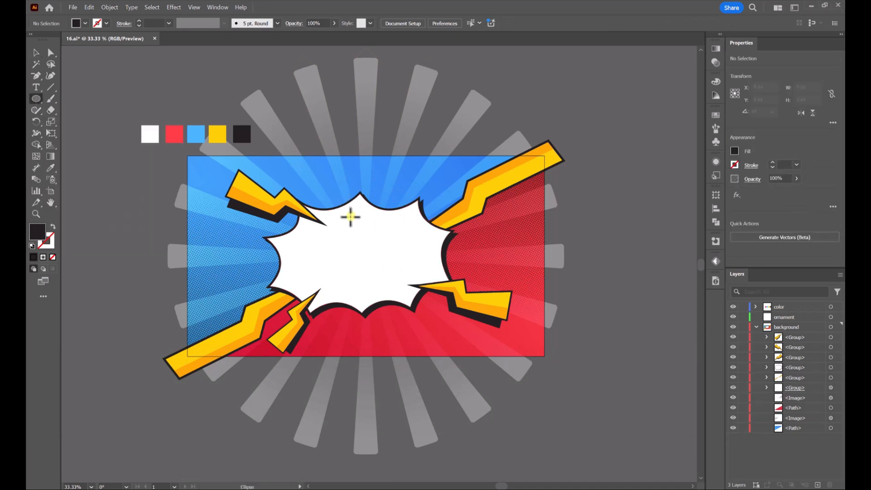
{"action": "mouse_move", "coordinate": [343, 121]}
{"action": "left_mouse_down"}
{"action": "mouse_move", "coordinate": [377, 153]}
{"action": "mouse_move", "coordinate": [352, 127]}
{"action": "mouse_move", "coordinate": [377, 130]}
{"action": "mouse_move", "coordinate": [373, 123]}
{"action": "mouse_move", "coordinate": [393, 144]}
{"action": "mouse_move", "coordinate": [375, 185]}
{"action": "mouse_move", "coordinate": [373, 308]}
{"action": "mouse_move", "coordinate": [370, 288]}
{"action": "left_mouse_up"}
{"action": "key", "text": "v"}
{"action": "scroll", "coordinate": [373, 123], "scroll_direction": "up", "scroll_amount": 5}
{"action": "left_click", "coordinate": [253, 161], "text": "shift"}
{"action": "scroll", "coordinate": [369, 167], "scroll_direction": "down", "scroll_amount": 1}
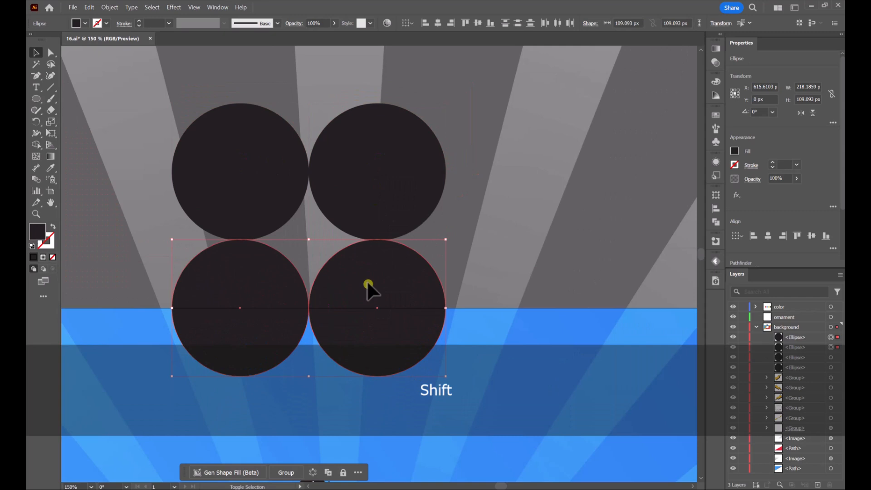
Use Shape Builder on the four circles to create the four-pointed star from the central gap and remove the circles.
{"action": "left_click", "coordinate": [271, 171], "text": "shift"}
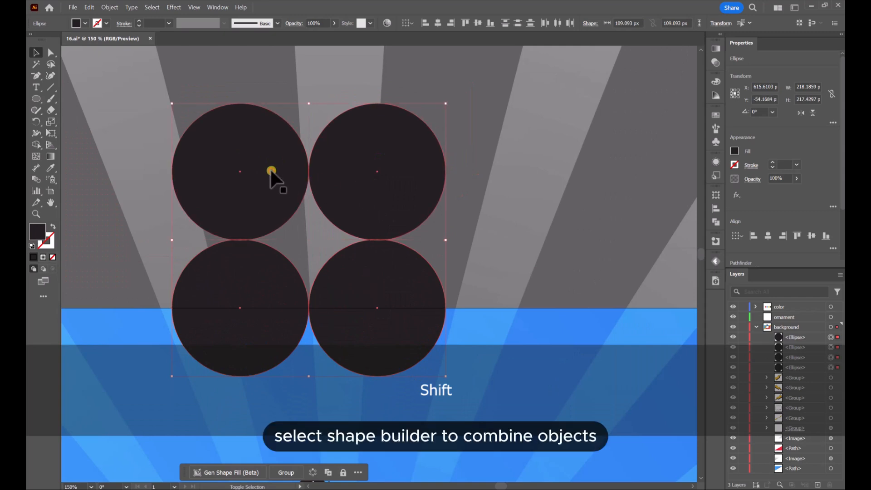
{"action": "left_click", "coordinate": [36, 145]}
{"action": "left_click", "coordinate": [301, 245]}
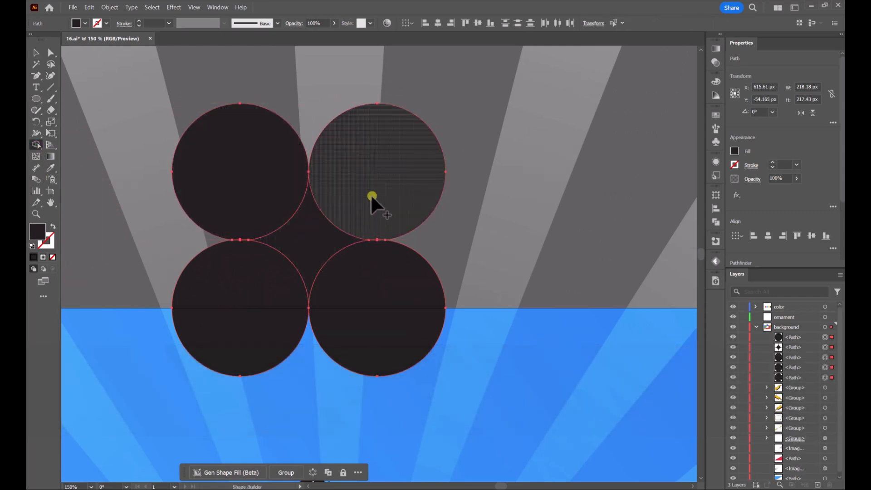
{"action": "left_click", "coordinate": [372, 186], "text": "alt"}
{"action": "mouse_move", "coordinate": [374, 227]}
{"action": "left_mouse_down"}
{"action": "mouse_move", "coordinate": [379, 287]}
{"action": "mouse_move", "coordinate": [365, 306]}
{"action": "mouse_move", "coordinate": [300, 313]}
{"action": "left_mouse_up"}
{"action": "left_click", "coordinate": [263, 199], "text": "alt"}
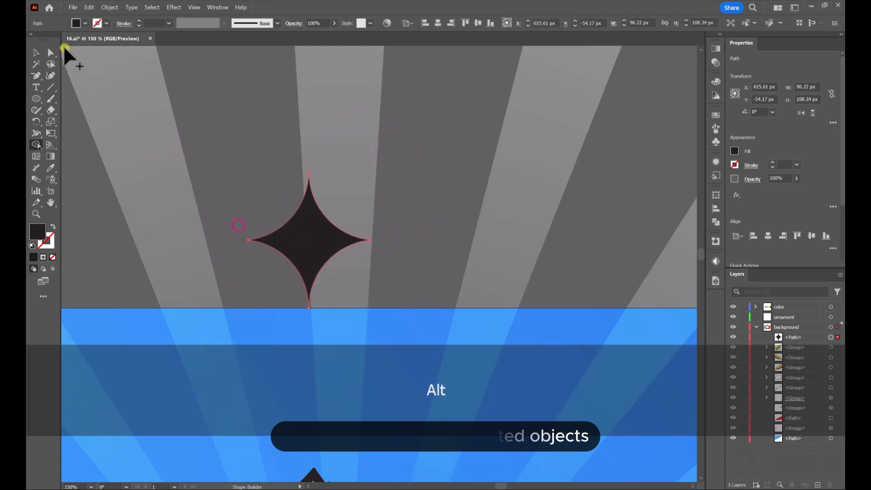
{"action": "left_click", "coordinate": [36, 53]}
Place the black star above the burst, with copies as a smaller sparkle beside it, one left of the burst and one below it.
{"action": "scroll", "coordinate": [425, 183], "scroll_direction": "down", "scroll_amount": 5}
{"action": "scroll", "coordinate": [414, 204], "scroll_direction": "up", "scroll_amount": 2}
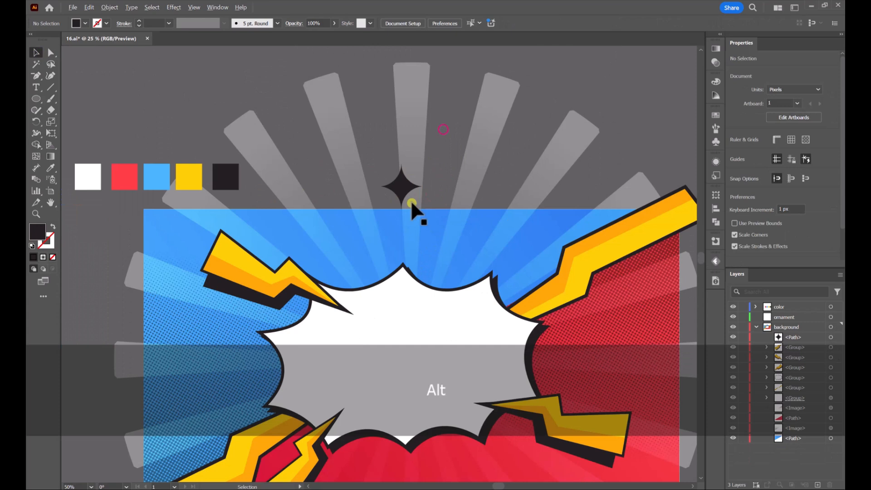
{"action": "left_click_drag", "start_coordinate": [408, 188], "coordinate": [470, 235]}
{"action": "left_click_drag", "start_coordinate": [469, 272], "coordinate": [229, 246]}
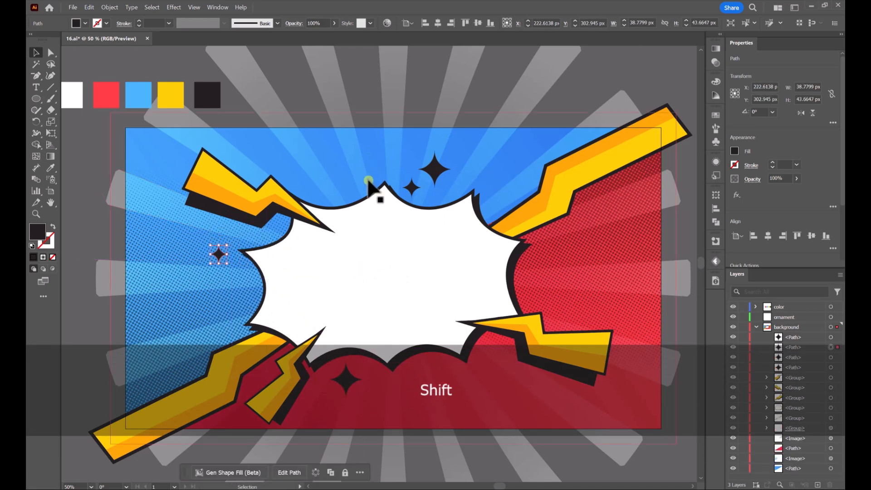
Group the four black sparkle stars.
{"action": "left_click", "coordinate": [412, 188], "text": "shift"}
{"action": "left_click", "coordinate": [436, 169], "text": "shift"}
{"action": "left_click", "coordinate": [347, 384], "text": "shift"}
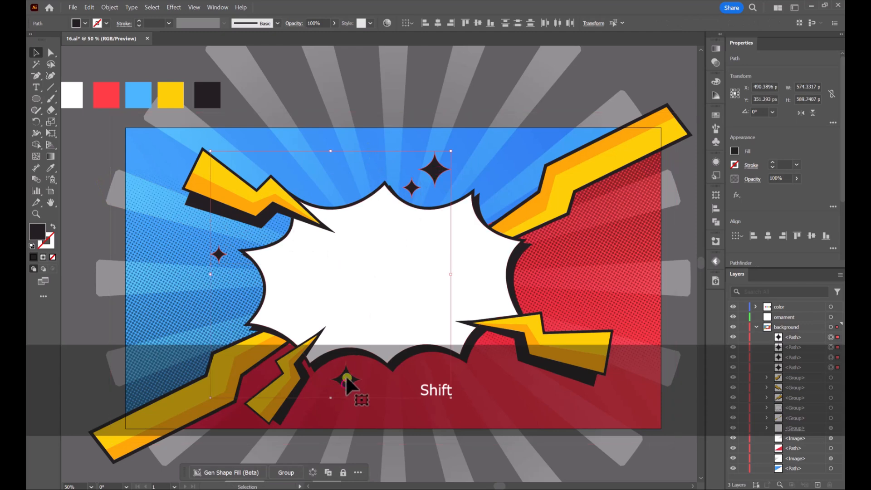
{"action": "right_click", "coordinate": [346, 378]}
{"action": "left_click", "coordinate": [386, 165]}
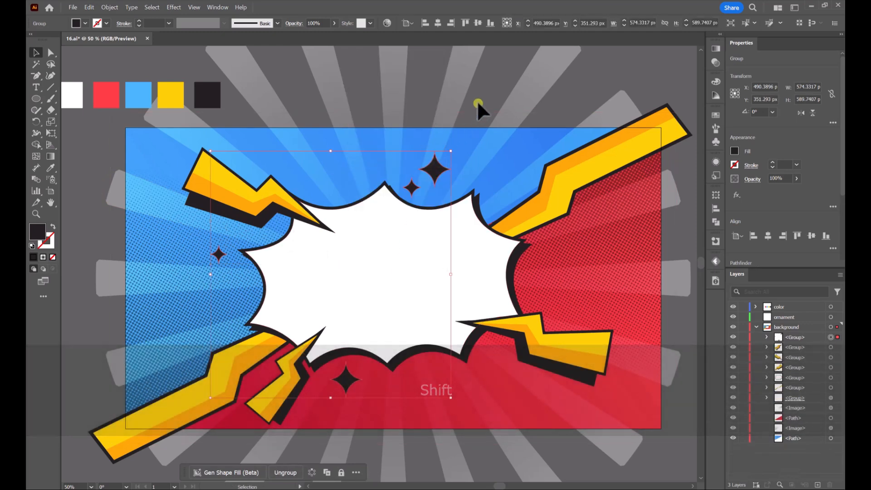
{"action": "left_click", "coordinate": [478, 98]}
Group the three small lightning bolts around the burst.
{"action": "left_click", "coordinate": [251, 211]}
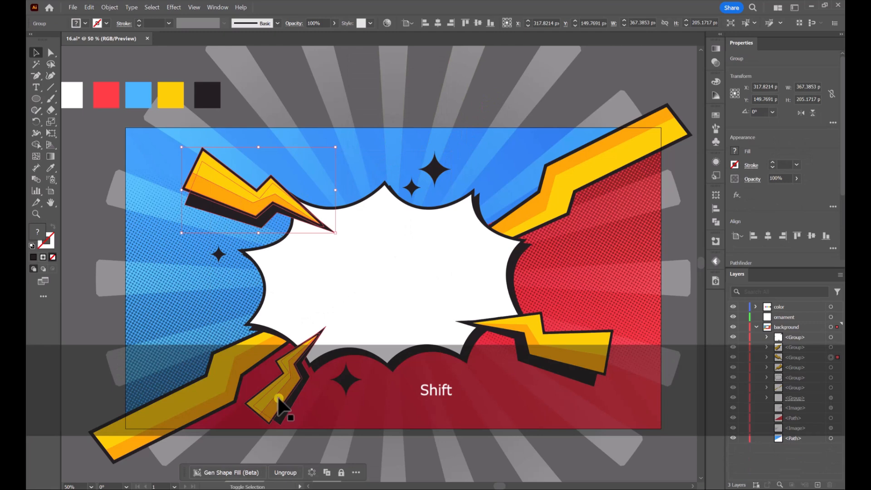
{"action": "left_click", "coordinate": [282, 408], "text": "shift"}
{"action": "left_click", "coordinate": [557, 356], "text": "shift"}
{"action": "right_click", "coordinate": [551, 344]}
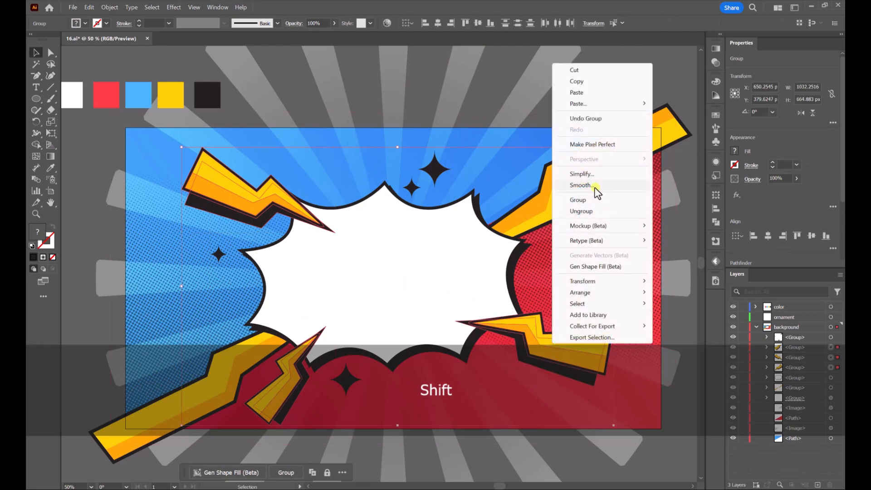
{"action": "left_click", "coordinate": [589, 198]}
{"action": "left_click", "coordinate": [499, 86]}
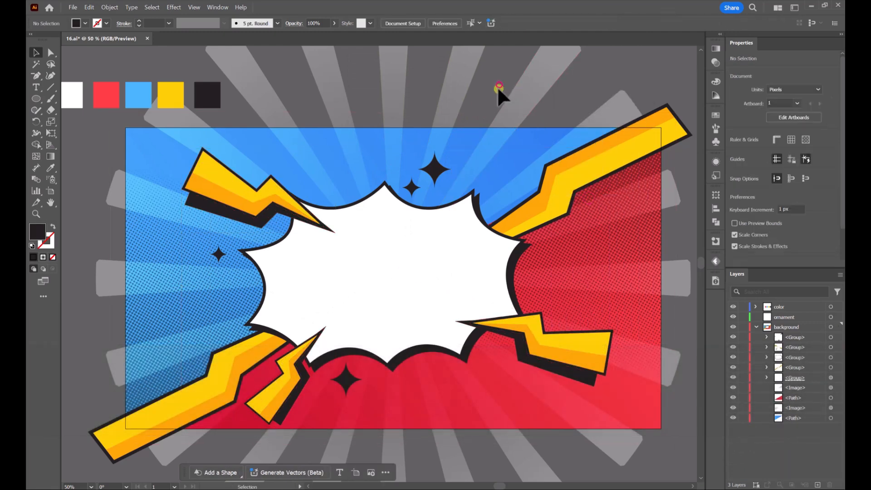
Draw a black rectangle about 1281 by 720 px covering the whole artboard.
{"action": "scroll", "coordinate": [499, 86], "scroll_direction": "down", "scroll_amount": 1, "text": "alt"}
{"action": "key", "text": "space"}
{"action": "left_click_drag", "start_coordinate": [504, 84], "coordinate": [440, 97]}
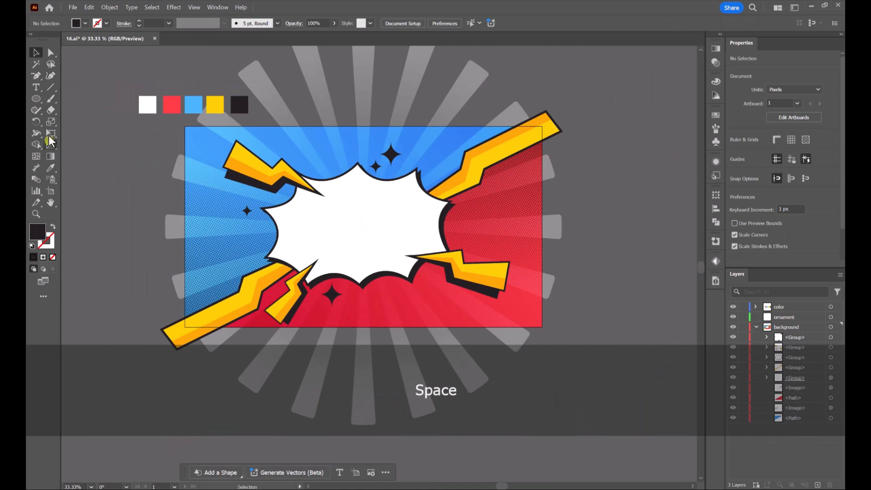
{"action": "left_click_drag", "start_coordinate": [36, 98], "coordinate": [63, 99]}
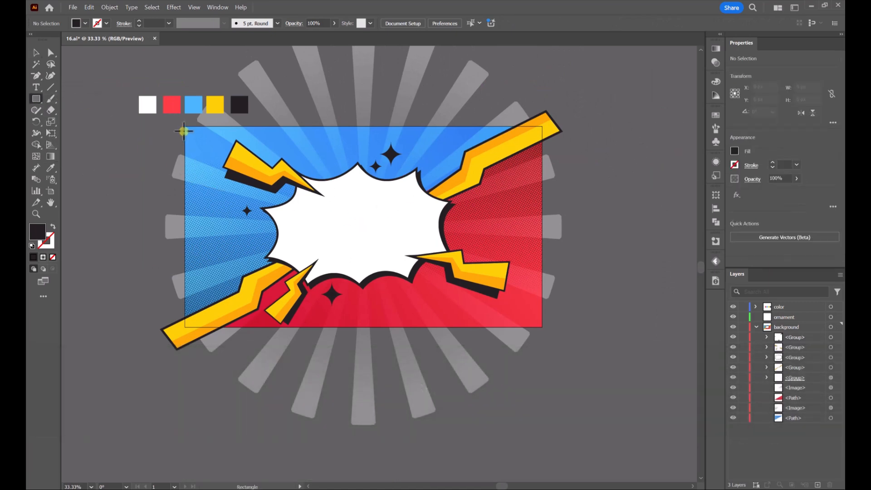
{"action": "mouse_move", "coordinate": [185, 127]}
{"action": "left_mouse_down"}
{"action": "mouse_move", "coordinate": [307, 208]}
{"action": "mouse_move", "coordinate": [543, 327]}
{"action": "left_mouse_up"}
{"action": "left_click", "coordinate": [36, 52]}
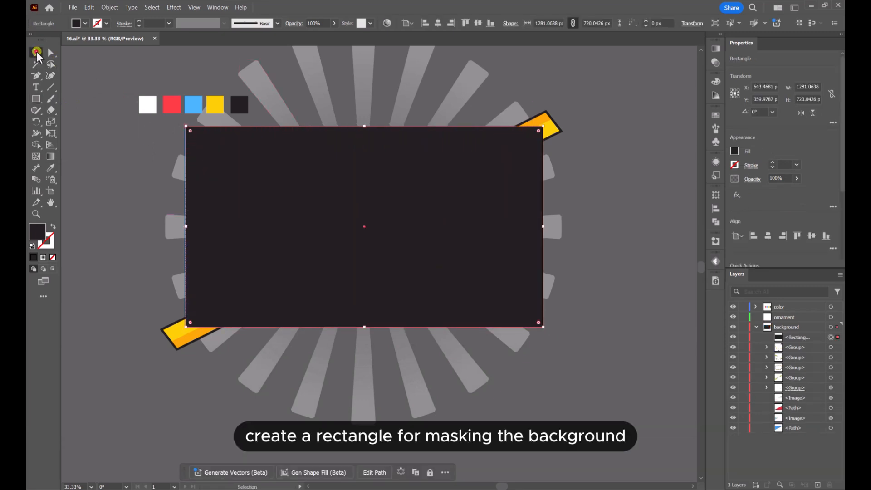
Set the rectangle's size to 1280 by 720 px and centre it horizontally and vertically on the artboard.
{"action": "left_click", "coordinate": [438, 23]}
{"action": "left_click", "coordinate": [477, 23]}
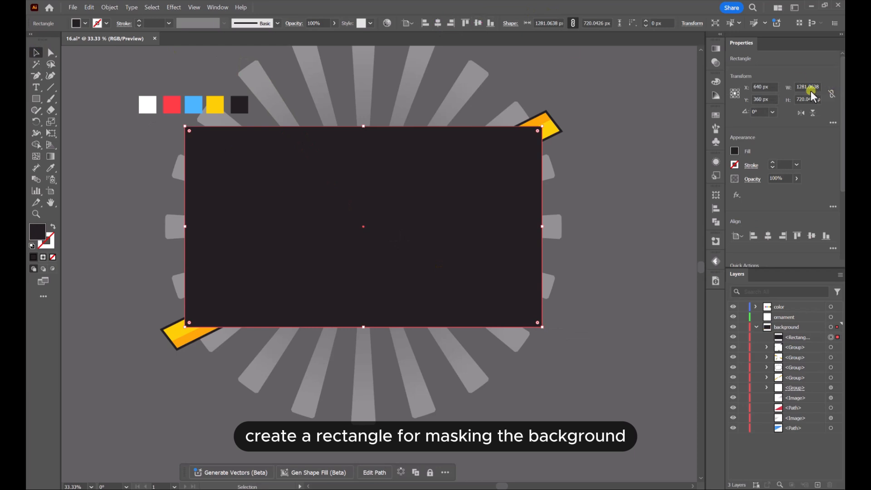
{"action": "key", "text": "ctrl+a"}
{"action": "type", "text": "12"}
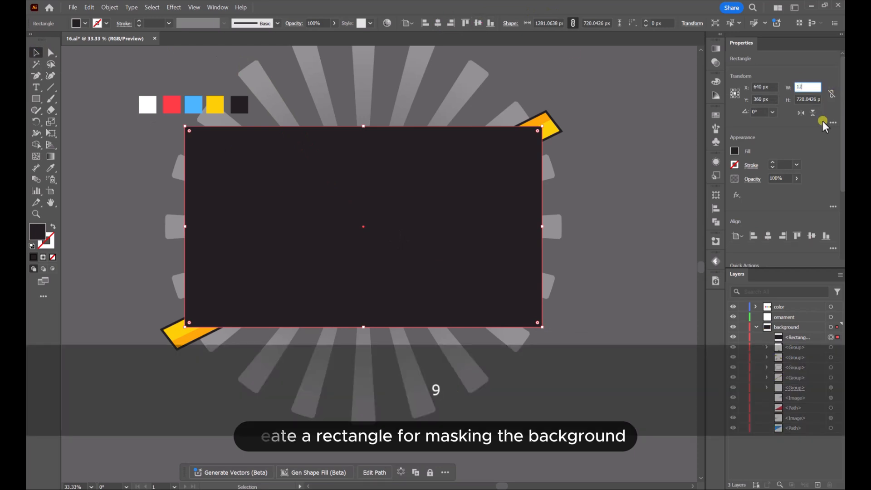
{"action": "type", "text": "9"}
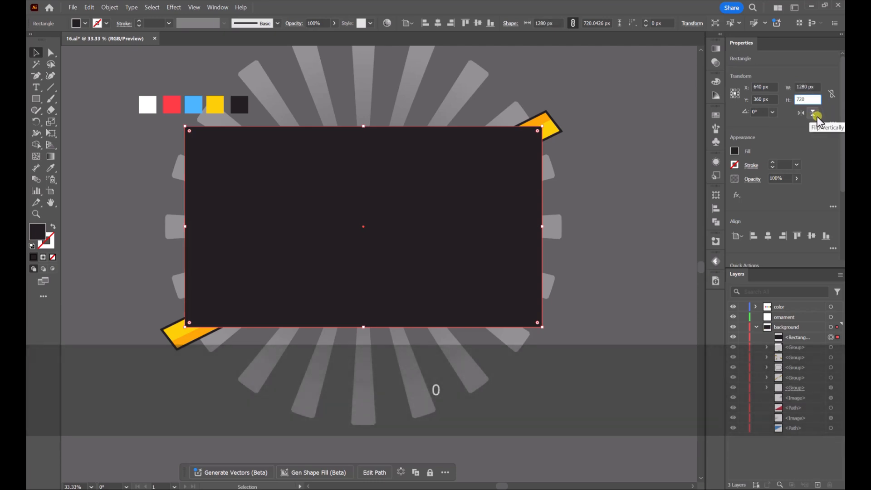
{"action": "key", "text": "Return"}
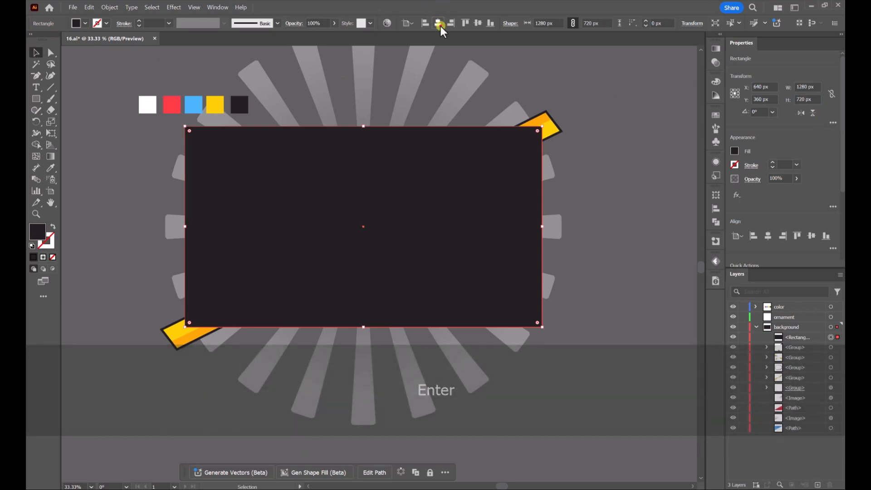
{"action": "left_click", "coordinate": [479, 24]}
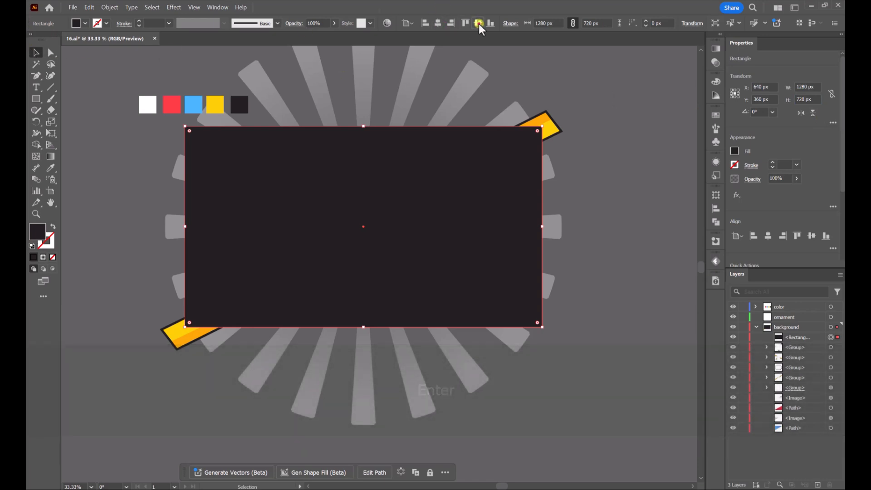
Select all the background artwork together with the rectangle and make a clipping mask from it.
{"action": "left_click", "coordinate": [640, 276]}
{"action": "left_click_drag", "start_coordinate": [154, 136], "coordinate": [327, 161]}
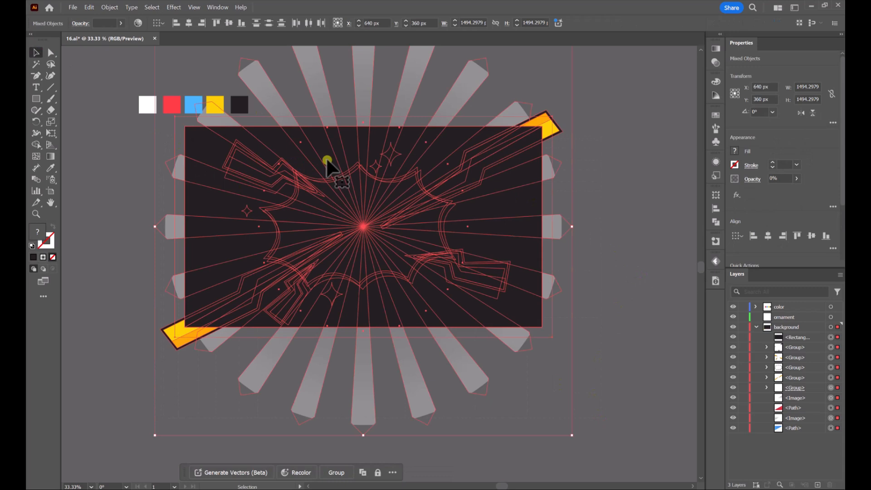
{"action": "right_click", "coordinate": [348, 164]}
{"action": "left_click", "coordinate": [399, 312]}
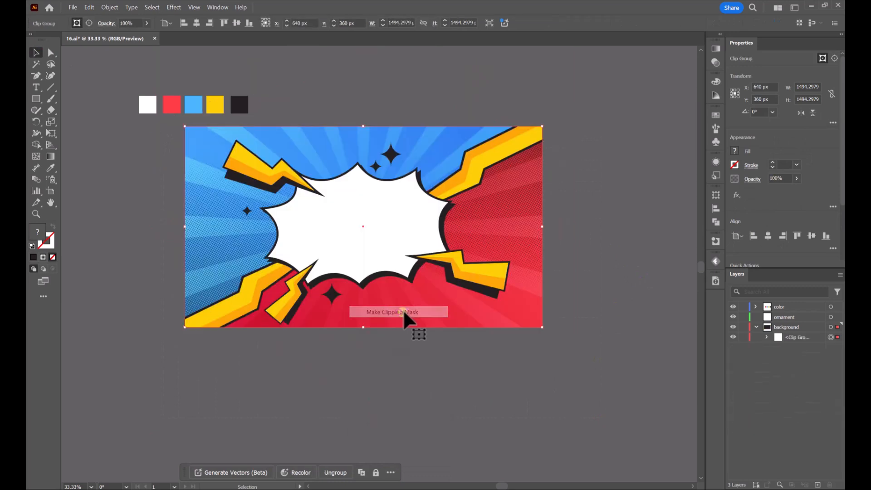
{"action": "left_click", "coordinate": [590, 201]}
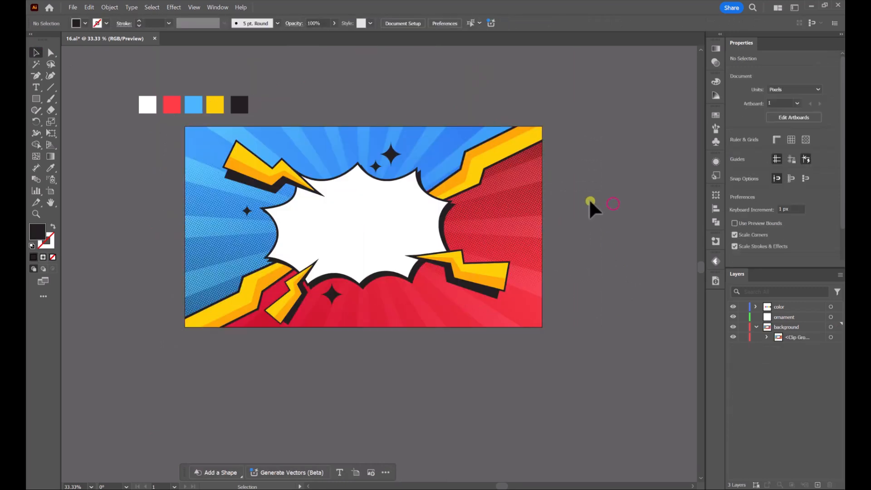
Add the text "COMIC" inside the white burst on the ornament layer.
{"action": "left_click", "coordinate": [780, 318]}
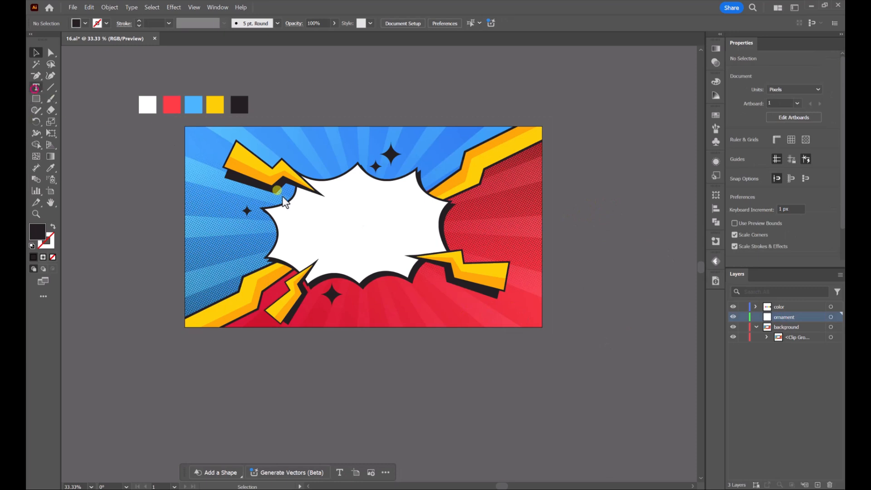
{"action": "key", "text": "t"}
{"action": "key", "text": "shift"}
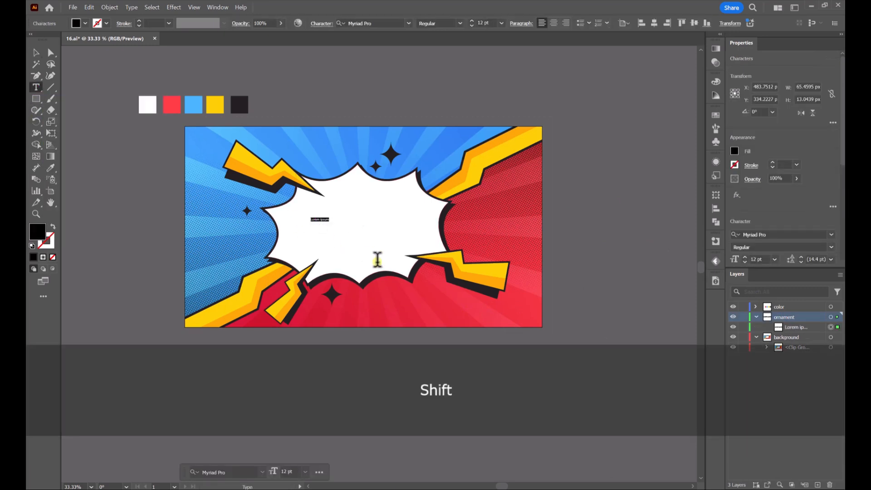
{"action": "left_click", "coordinate": [35, 58]}
Enlarge the COMIC text to about 424 px wide and position it in the middle of the white burst.
{"action": "left_click_drag", "start_coordinate": [325, 227], "coordinate": [452, 290]}
{"action": "left_click_drag", "start_coordinate": [402, 250], "coordinate": [381, 232]}
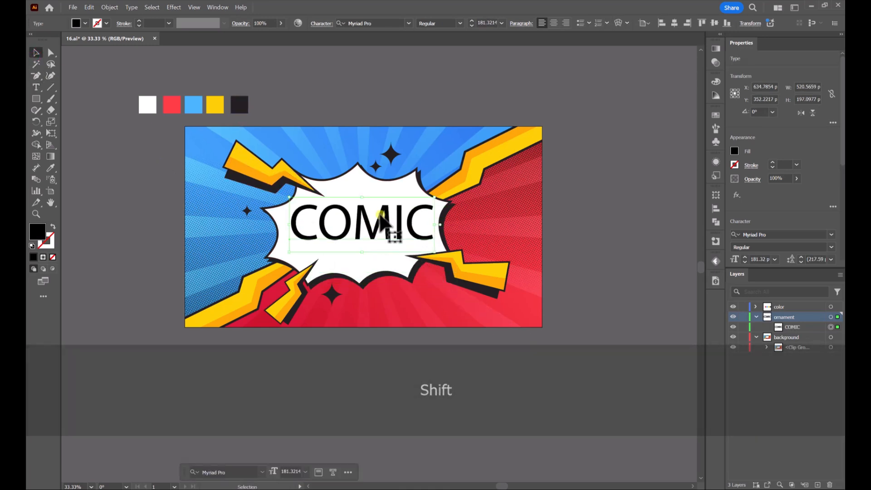
{"action": "scroll", "coordinate": [399, 230], "scroll_direction": "up", "scroll_amount": 1}
{"action": "left_click_drag", "start_coordinate": [452, 230], "coordinate": [437, 227]}
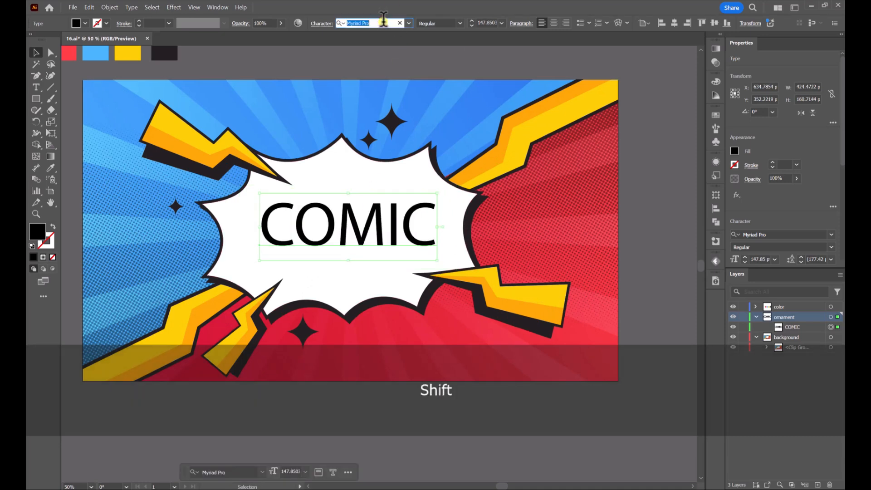
Set the COMIC text in Poppins Bold and scale it down to about 379 px wide within the white burst.
{"action": "type", "text": "popn"}
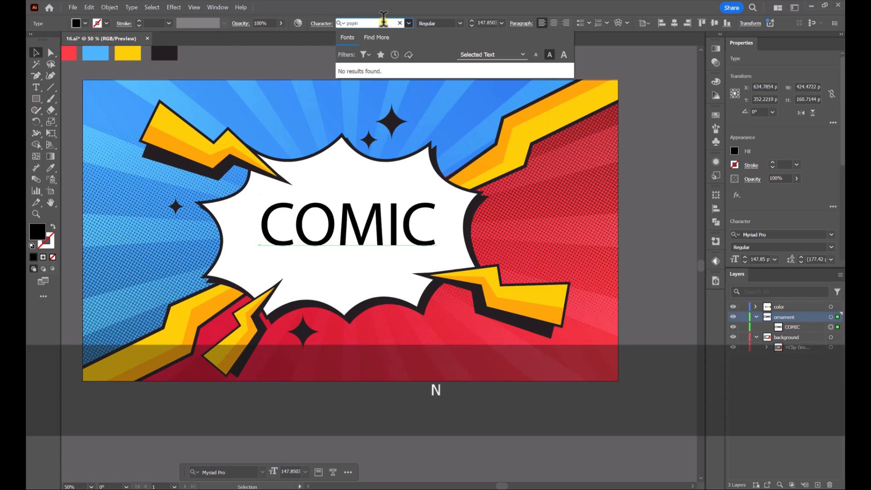
{"action": "key", "text": "BackSpace"}
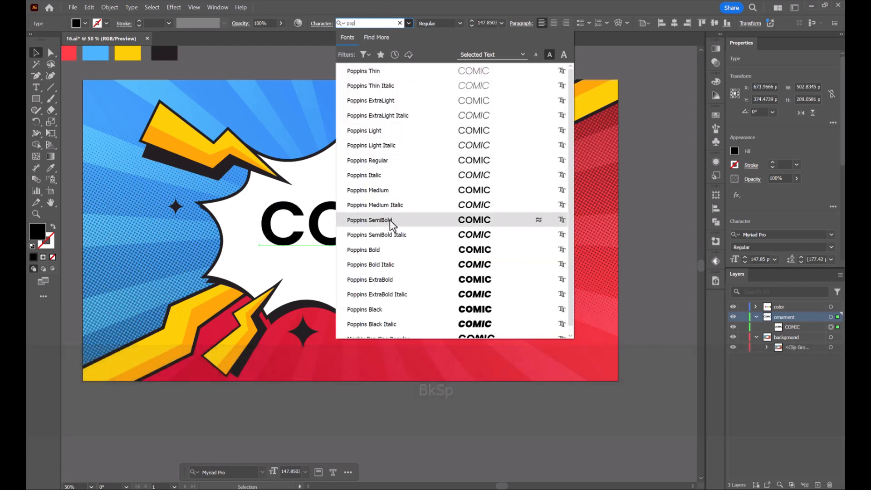
{"action": "left_click", "coordinate": [391, 250]}
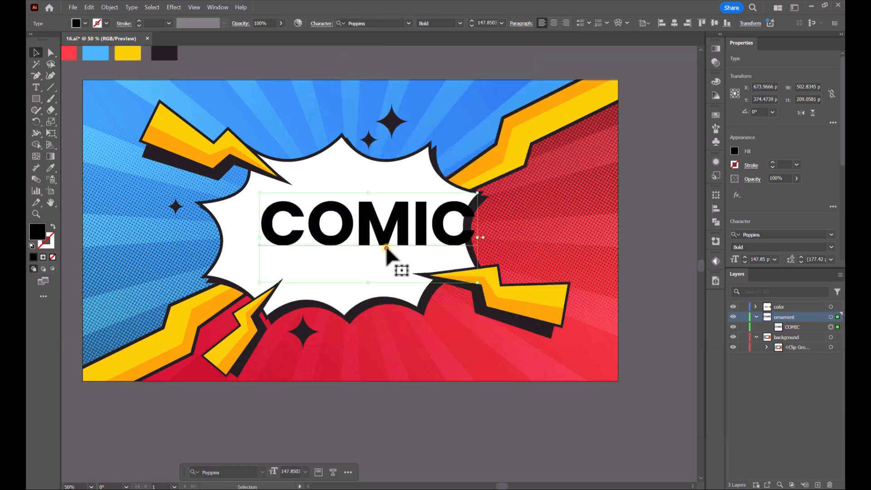
{"action": "left_click_drag", "start_coordinate": [478, 240], "coordinate": [417, 236]}
Recolour the COMIC text with the dark fill sampled from the large sparkle above the burst, and deselect it.
{"action": "key", "text": "i"}
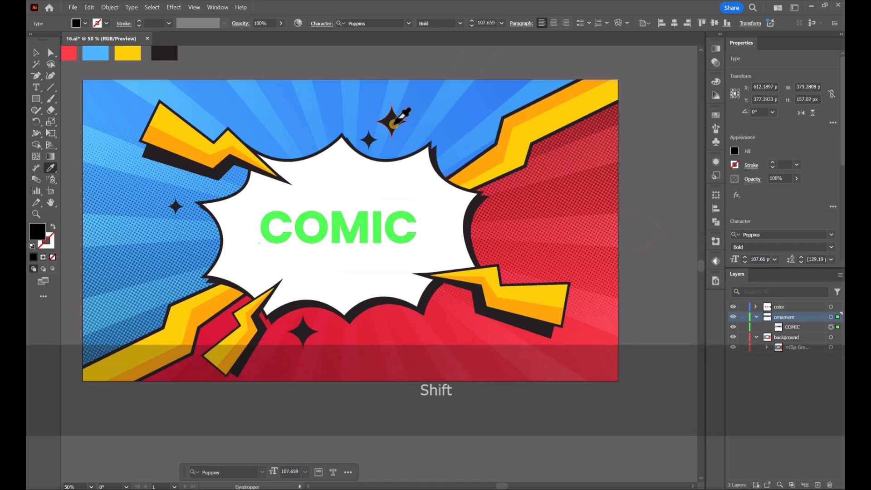
{"action": "left_click", "coordinate": [391, 121]}
{"action": "left_click", "coordinate": [38, 53]}
{"action": "left_click", "coordinate": [648, 134]}
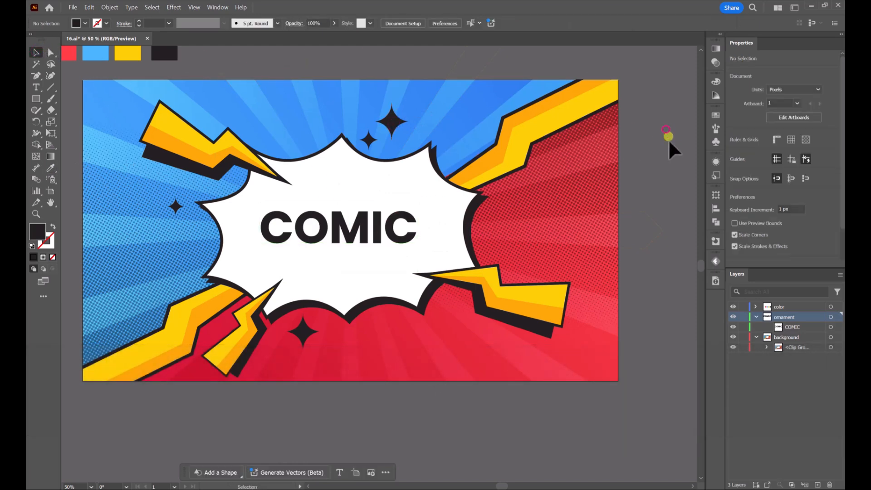
Duplicate the COMIC text directly below the original and replace the copy's wording with "BACKGROUND".
{"action": "scroll", "coordinate": [668, 146], "scroll_direction": "up", "scroll_amount": 2}
{"action": "scroll", "coordinate": [668, 146], "scroll_direction": "down", "scroll_amount": 3}
{"action": "left_click_drag", "start_coordinate": [369, 218], "coordinate": [371, 237]}
{"action": "double_click", "coordinate": [371, 238]}
{"action": "key", "text": "ctrl+a"}
{"action": "type", "text": "BACKGROUND"}
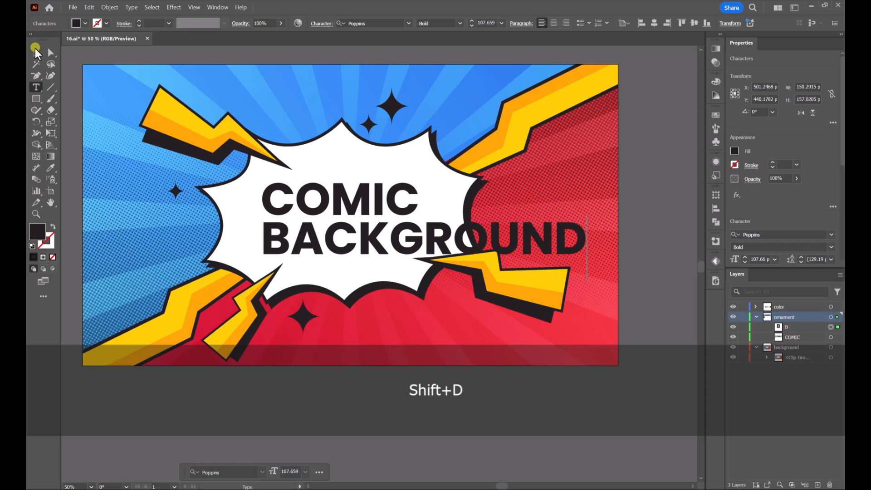
Scale the BACKGROUND text down to about 301 px wide and place it closely beneath COMIC inside the burst.
{"action": "left_click", "coordinate": [35, 50]}
{"action": "left_click_drag", "start_coordinate": [590, 250], "coordinate": [388, 250]}
{"action": "left_click_drag", "start_coordinate": [372, 245], "coordinate": [390, 230]}
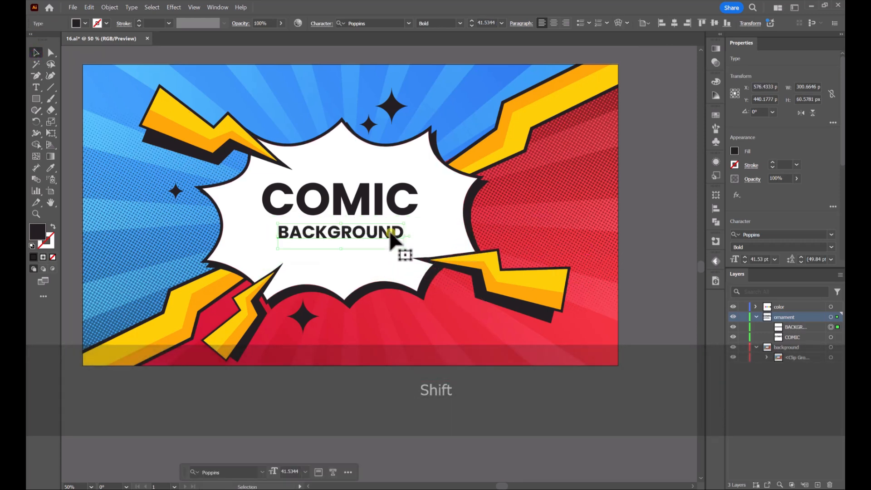
Change the BACKGROUND text's font style to Medium and set its tracking to 400.
{"action": "left_click", "coordinate": [459, 22]}
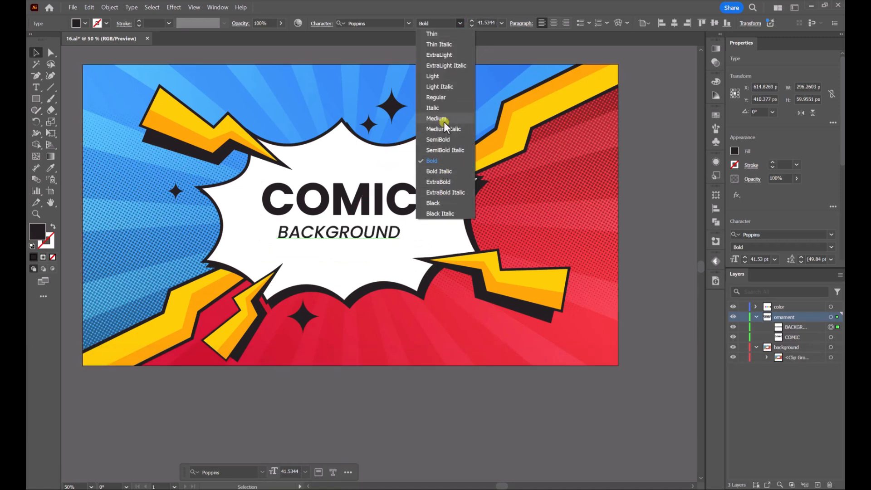
{"action": "left_click", "coordinate": [438, 118]}
{"action": "scroll", "coordinate": [828, 195], "scroll_direction": "down", "scroll_amount": 2}
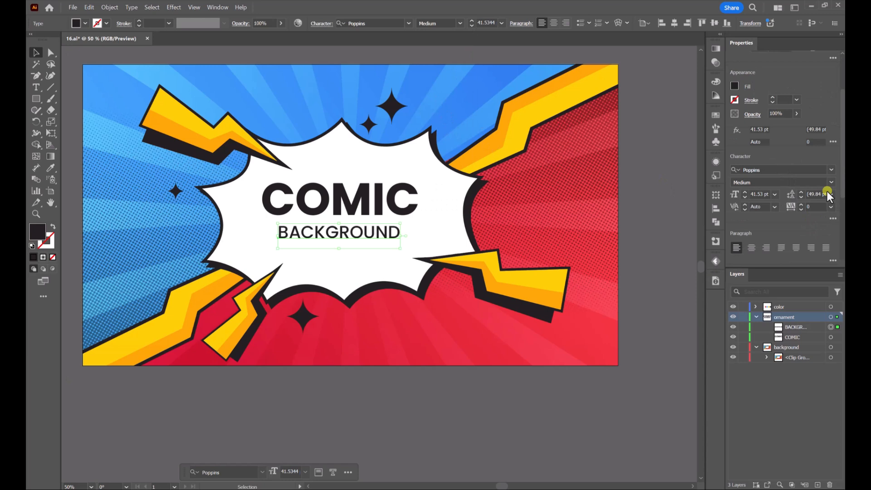
{"action": "scroll", "coordinate": [828, 196], "scroll_direction": "down", "scroll_amount": 2}
{"action": "left_click", "coordinate": [817, 142]}
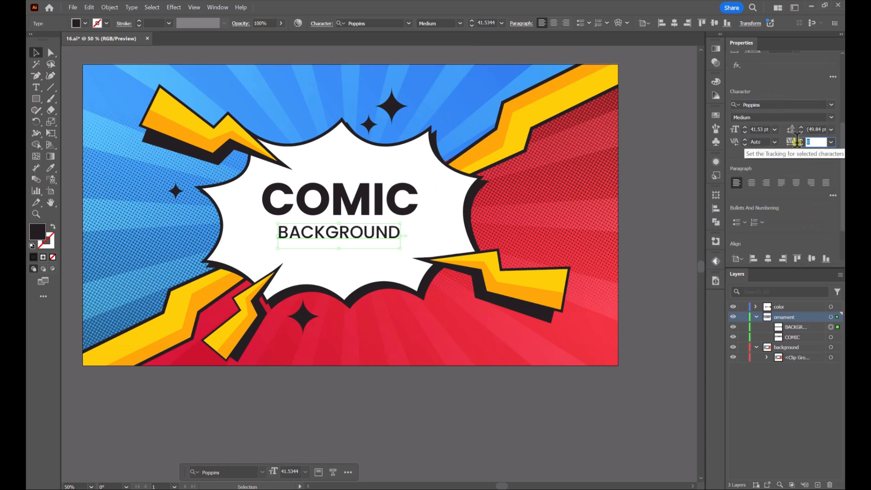
{"action": "type", "text": "4000"}
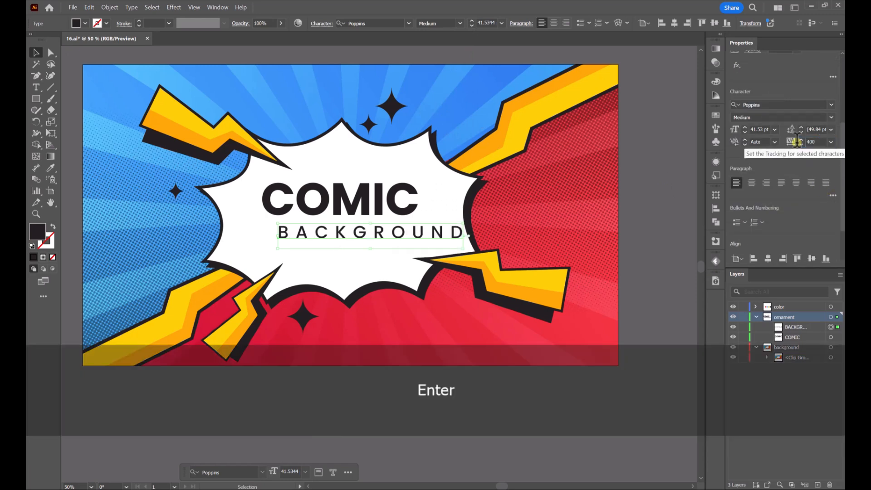